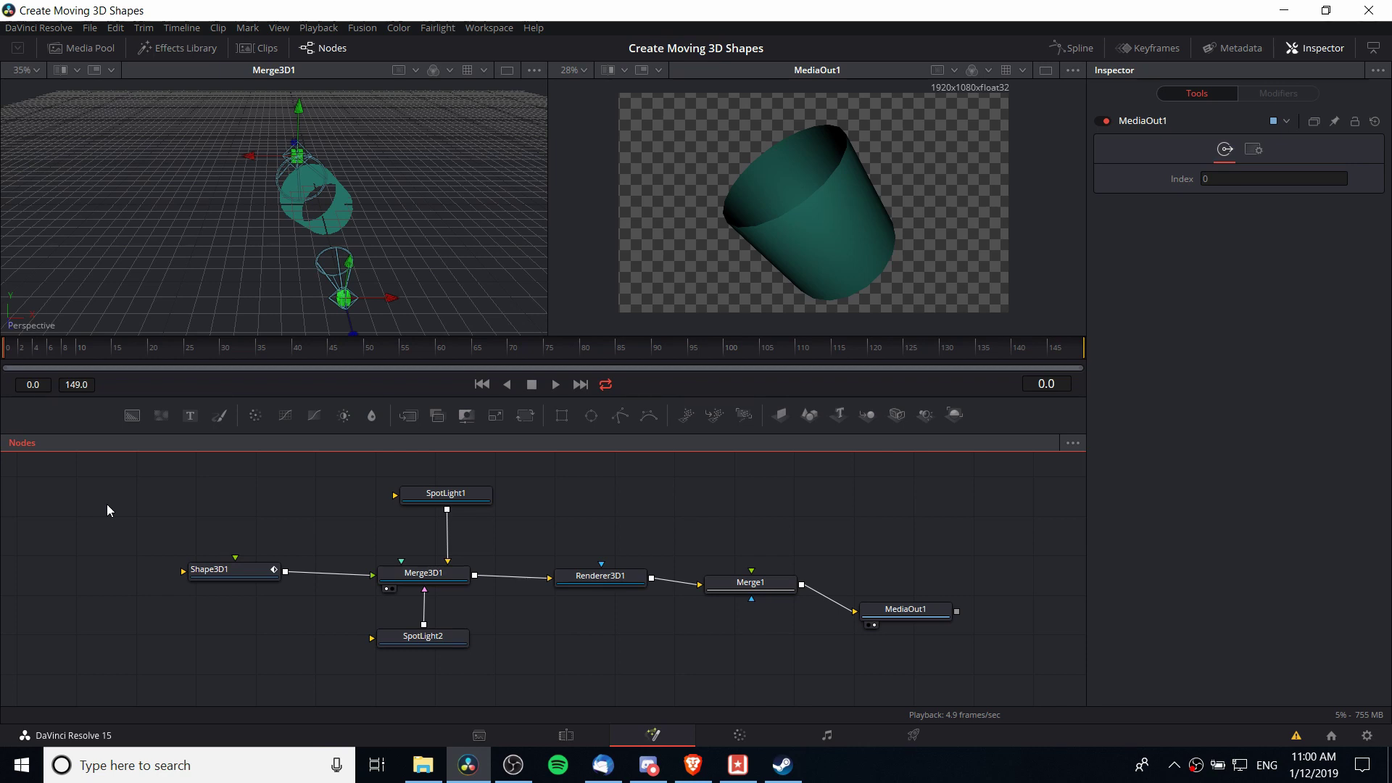
- Play back the spinning teal cylinder Fusion composition
{"action": "key", "text": "space"}
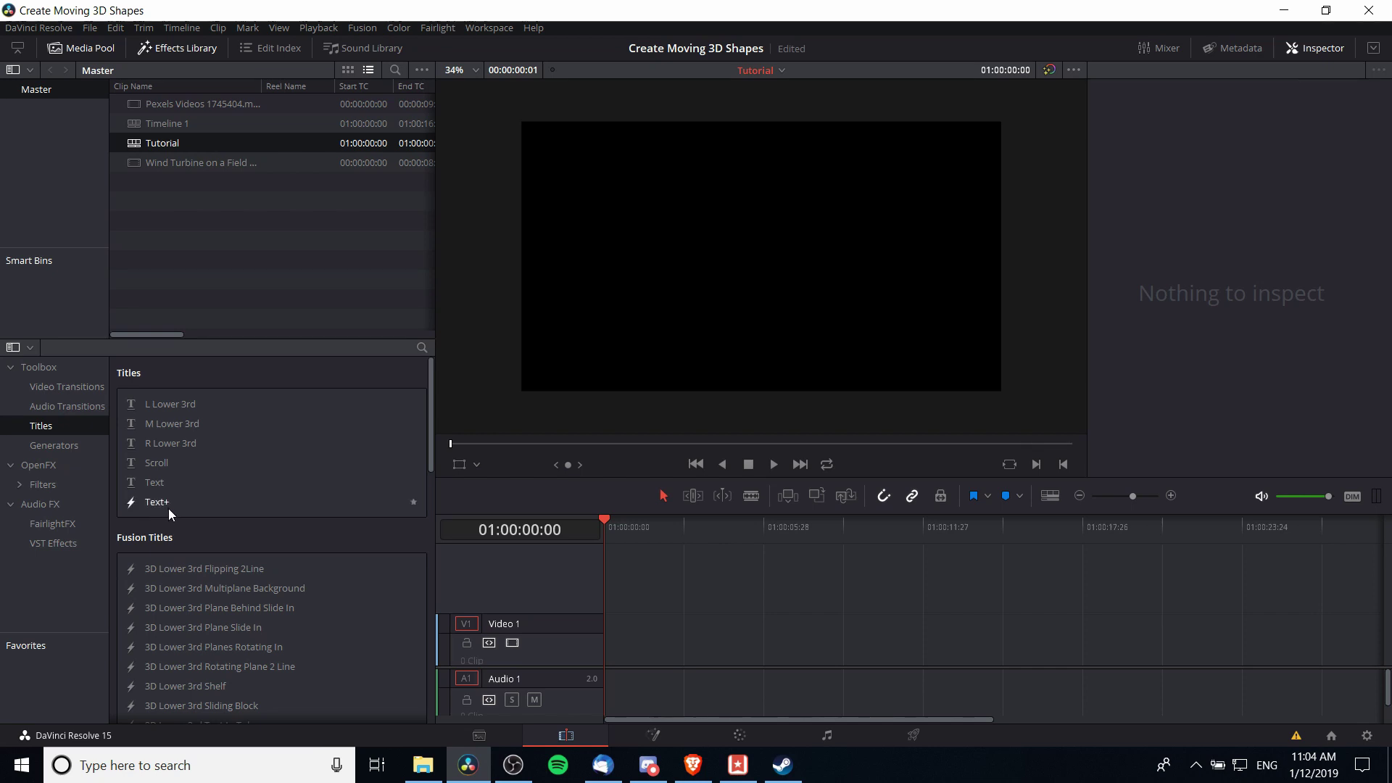
- Add a Text+ title clip to a new Video 2 track and select it
{"action": "left_click_drag", "start_coordinate": [176, 506], "coordinate": [609, 598]}
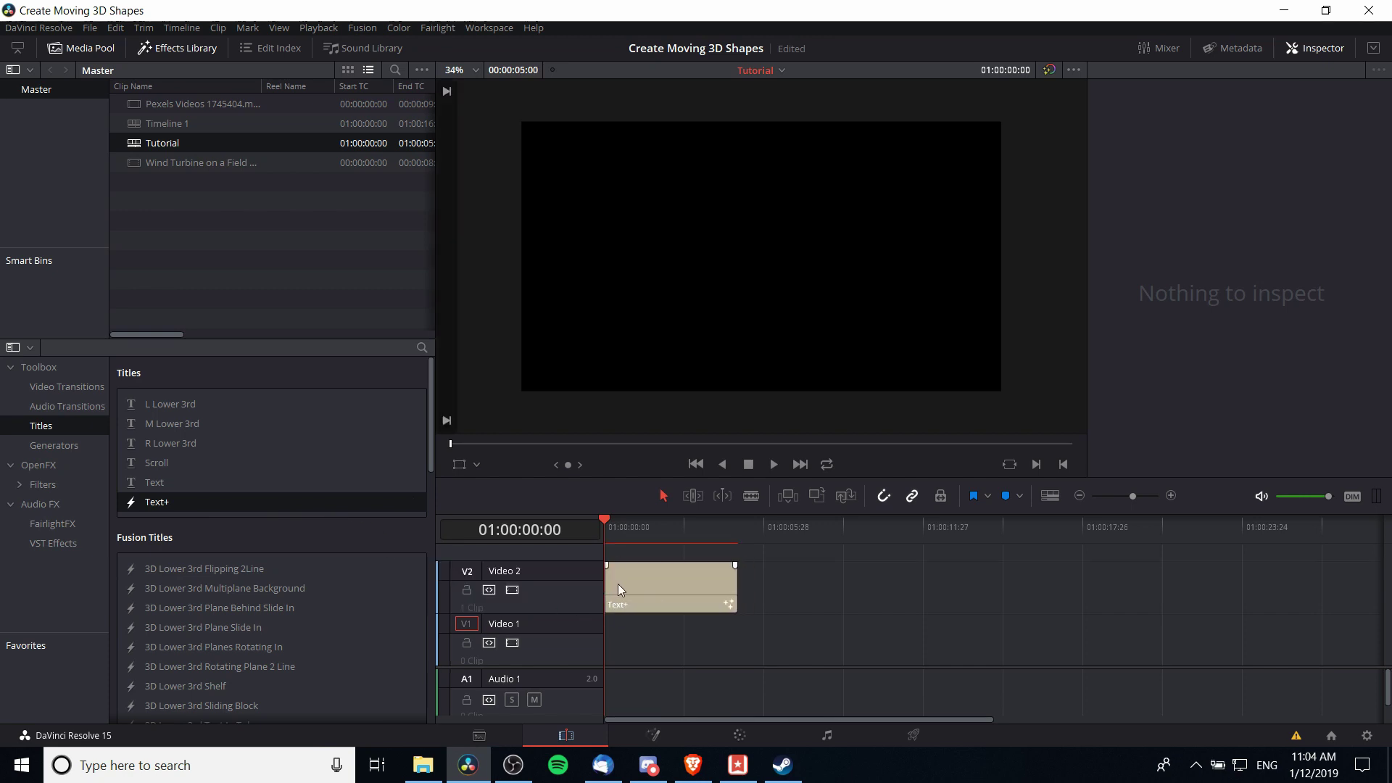
{"action": "left_click", "coordinate": [618, 584]}
{"action": "left_click", "coordinate": [642, 536]}
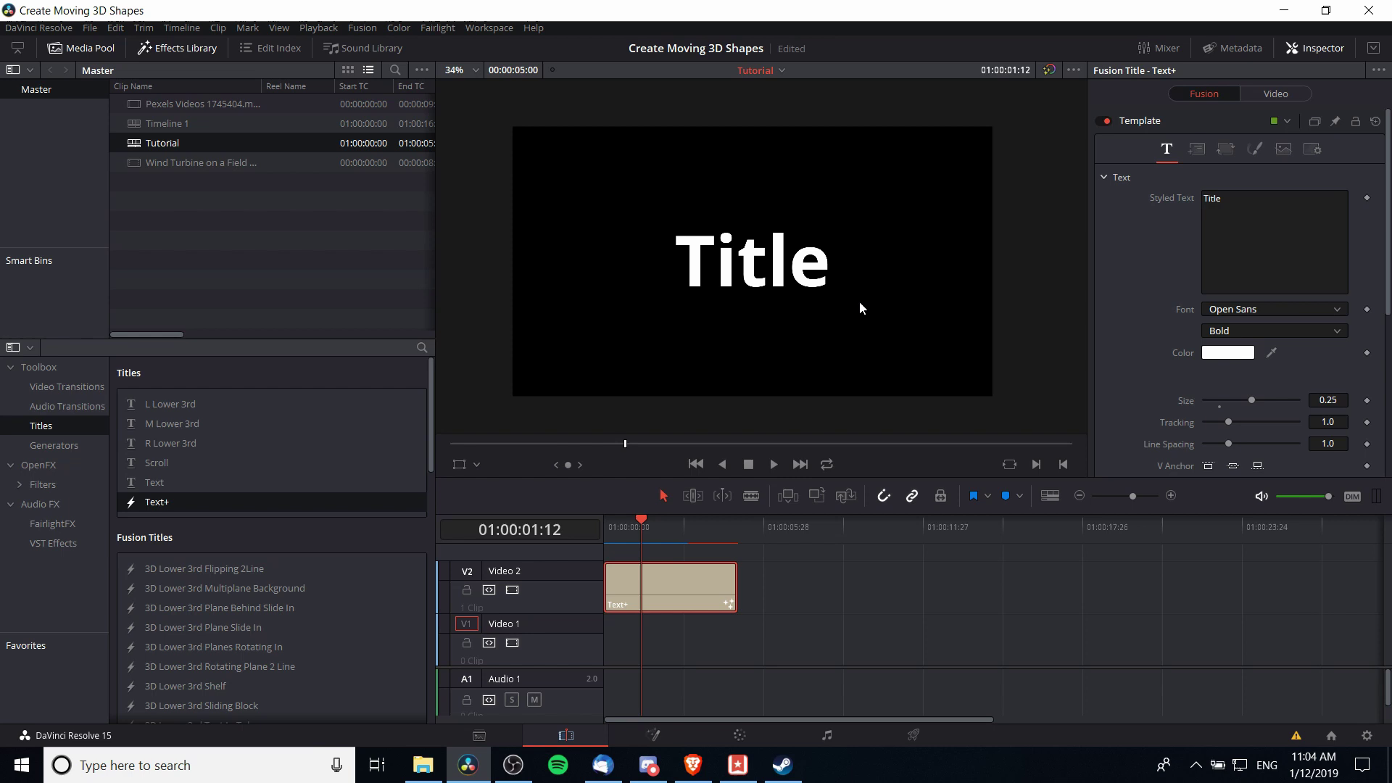
- Delete the default 'Title' text from the Styled Text box and open the clip in Fusion
{"action": "left_click", "coordinate": [1278, 239]}
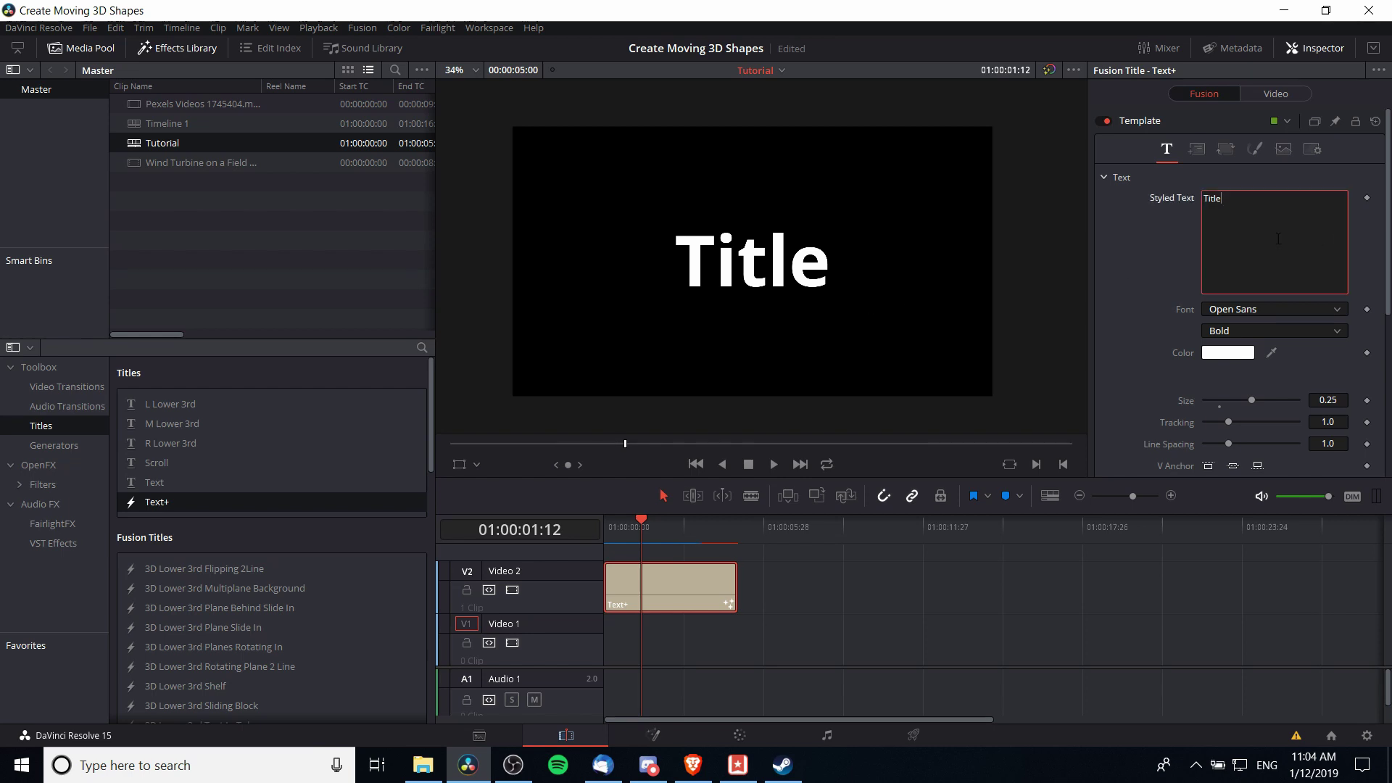
{"action": "key", "text": "ctrl+a"}
{"action": "key", "text": "BackSpace"}
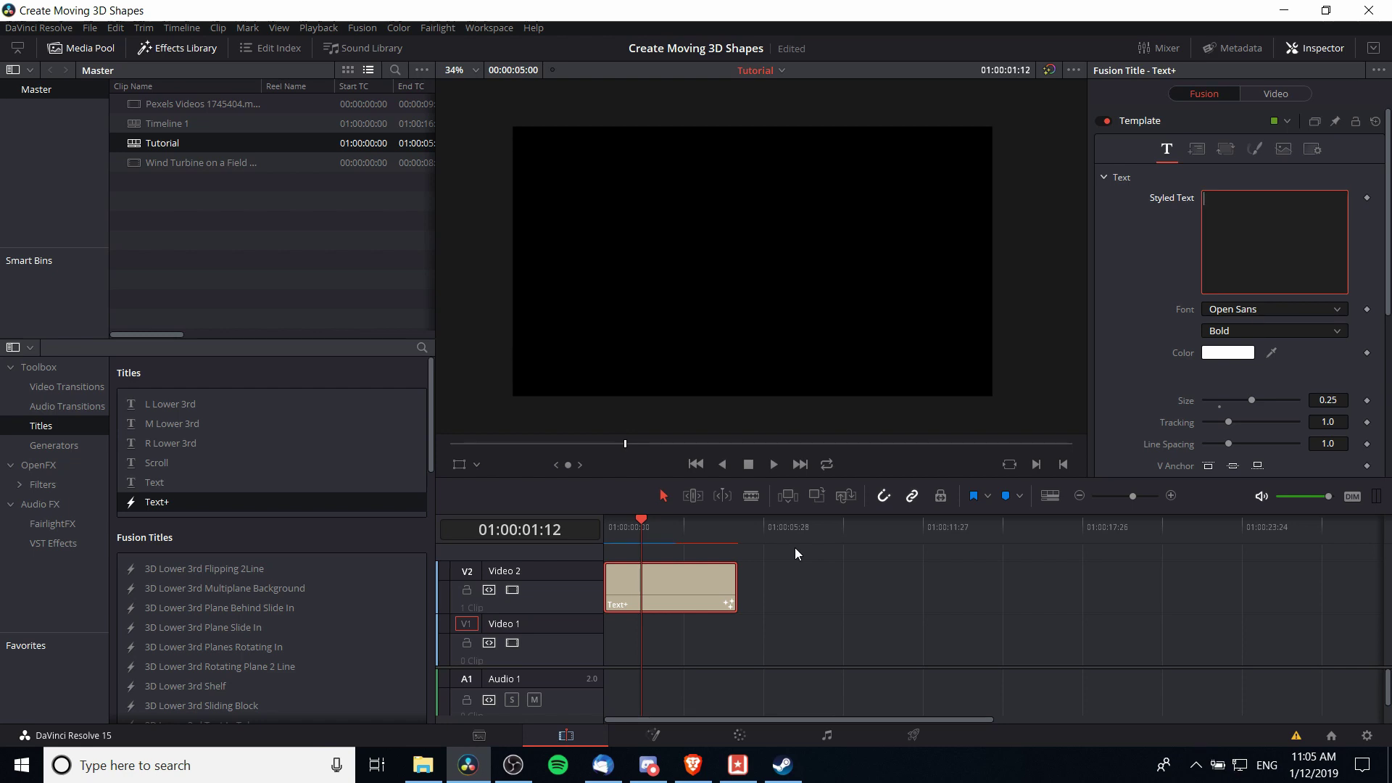
{"action": "key", "text": "shift+5"}
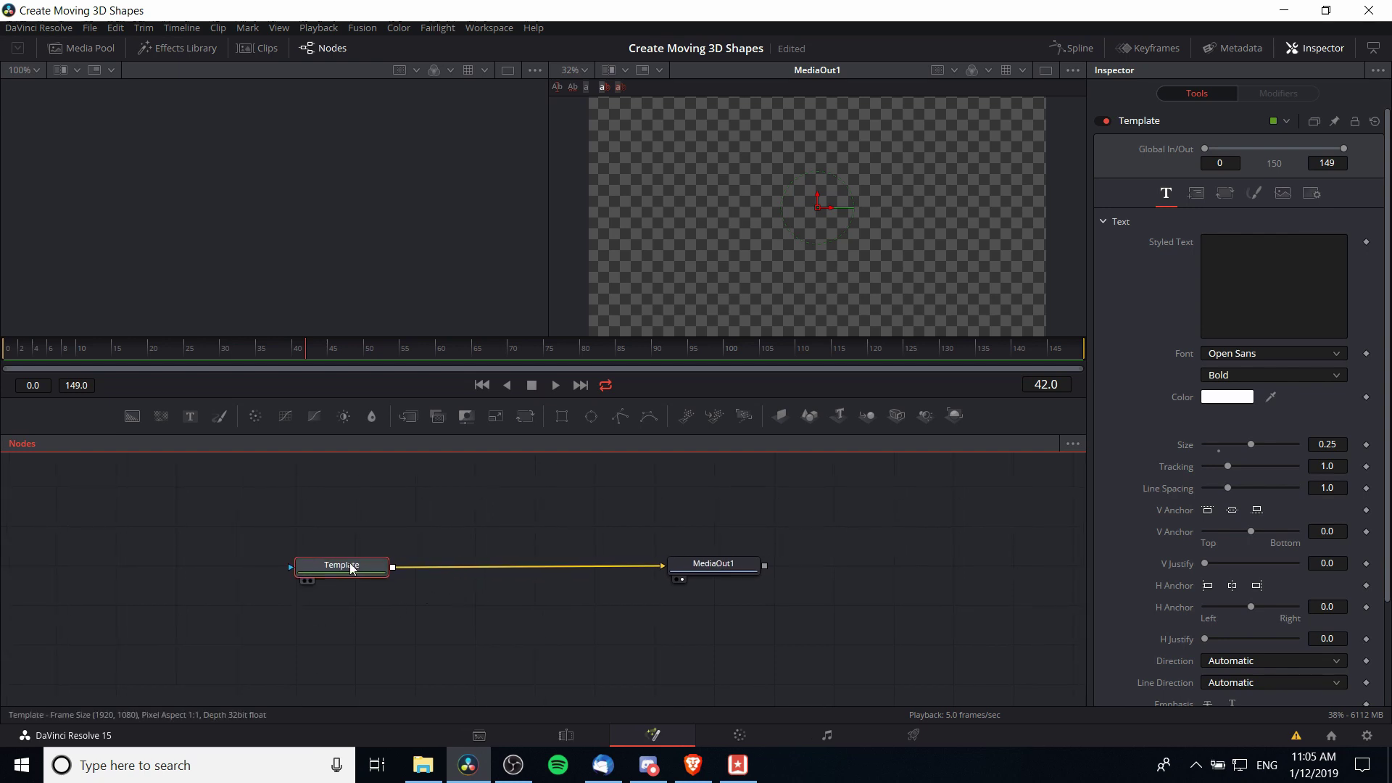
- Delete the Template text node and shift MediaOut1 to the right in the node graph
{"action": "left_click_drag", "start_coordinate": [351, 568], "coordinate": [306, 565]}
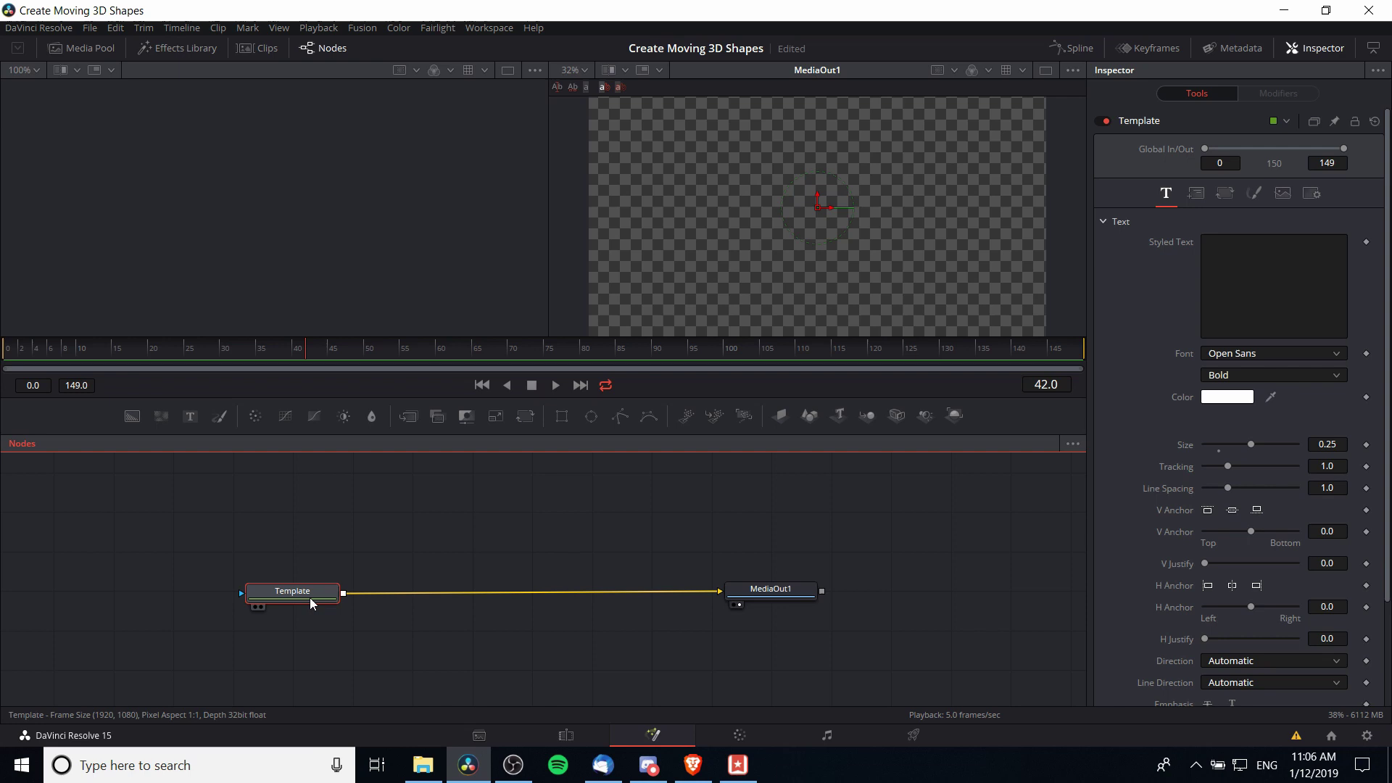
{"action": "key", "text": "Delete"}
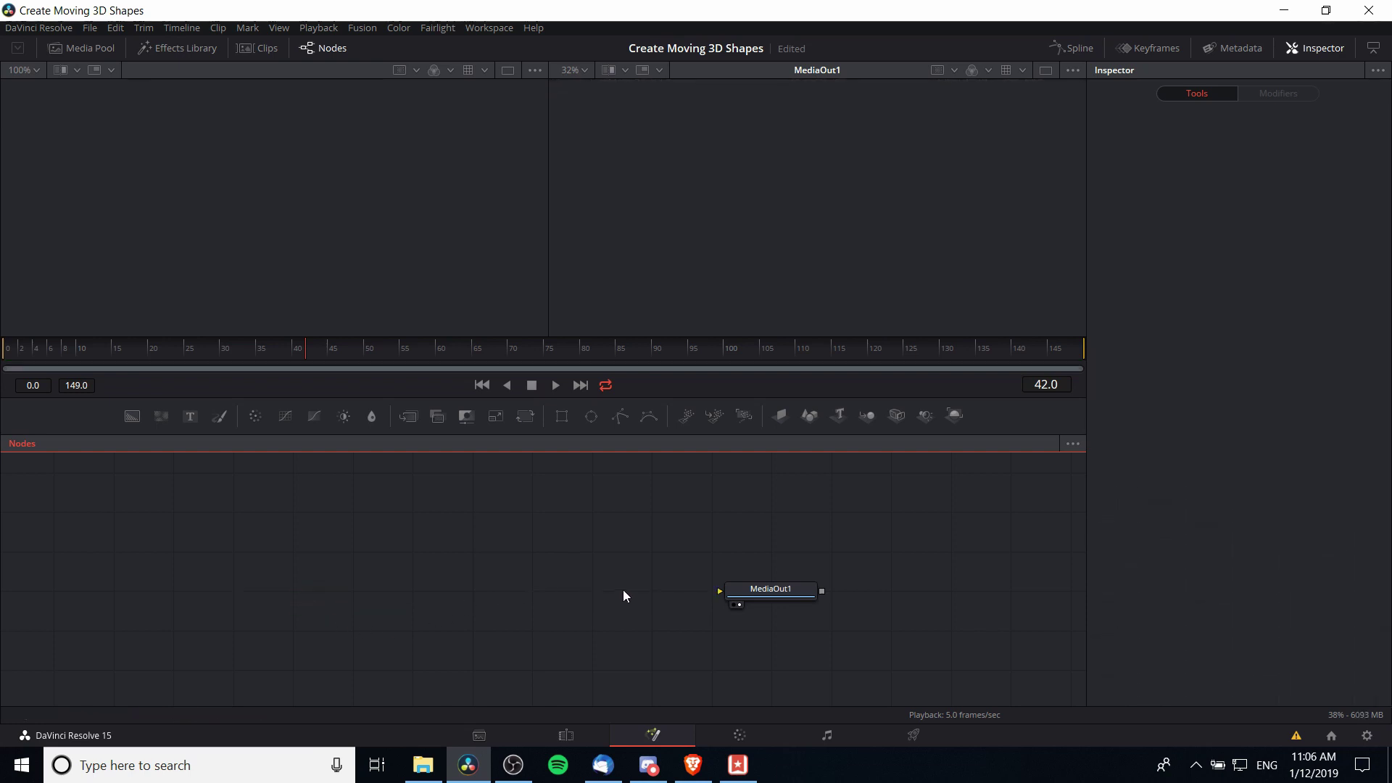
{"action": "left_click_drag", "start_coordinate": [601, 569], "coordinate": [550, 540]}
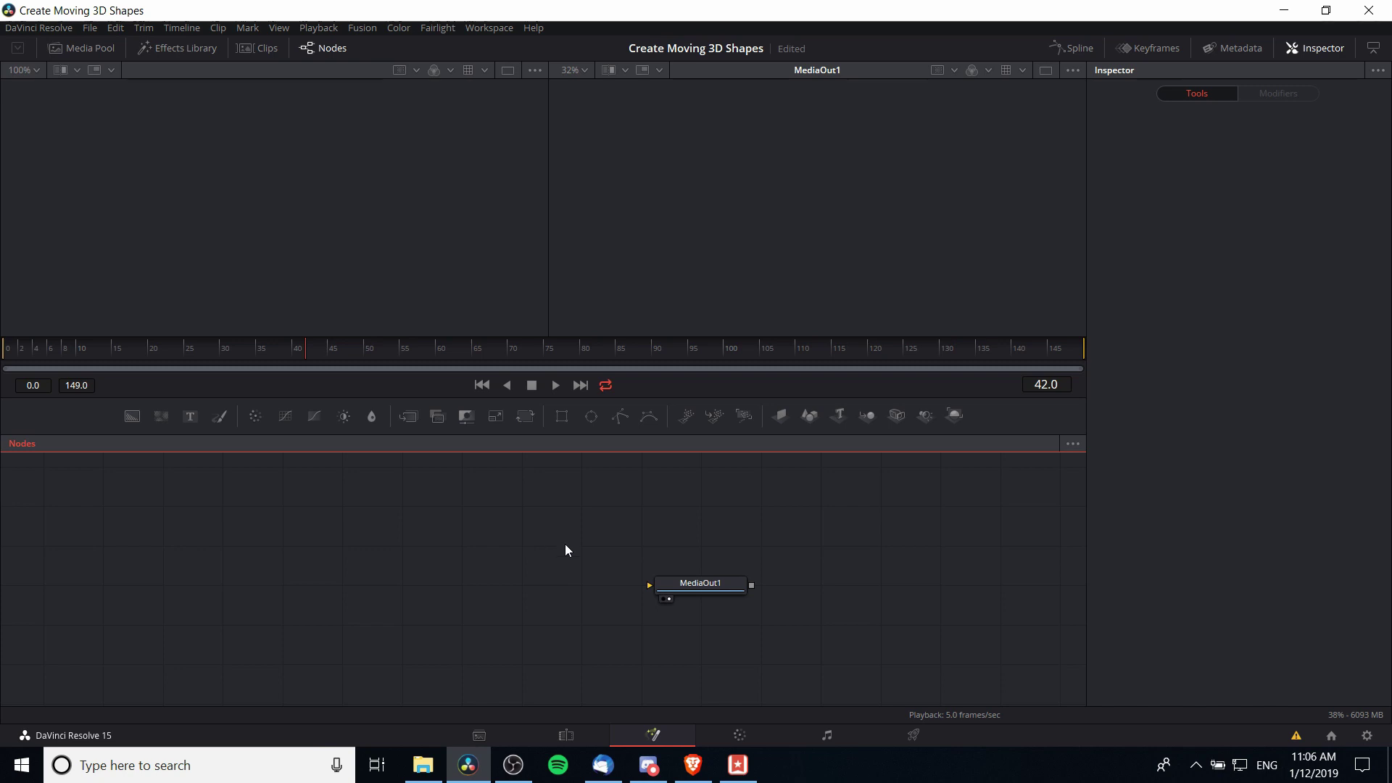
{"action": "left_click_drag", "start_coordinate": [716, 596], "coordinate": [759, 596]}
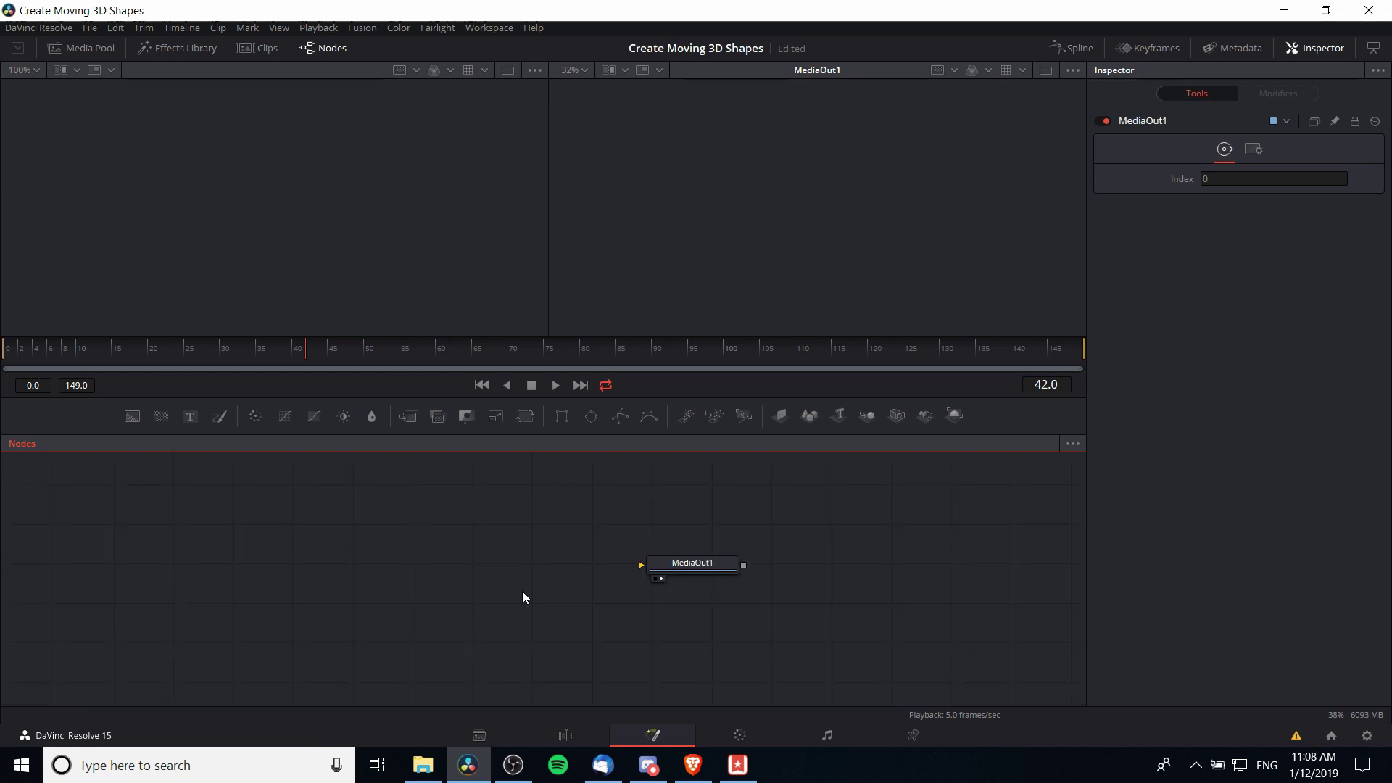
- Place a Shape3D1 node left of MediaOut1 and set its Shape to Cylinder
{"action": "right_click", "coordinate": [465, 567]}
{"action": "mouse_move", "coordinate": [519, 319]}
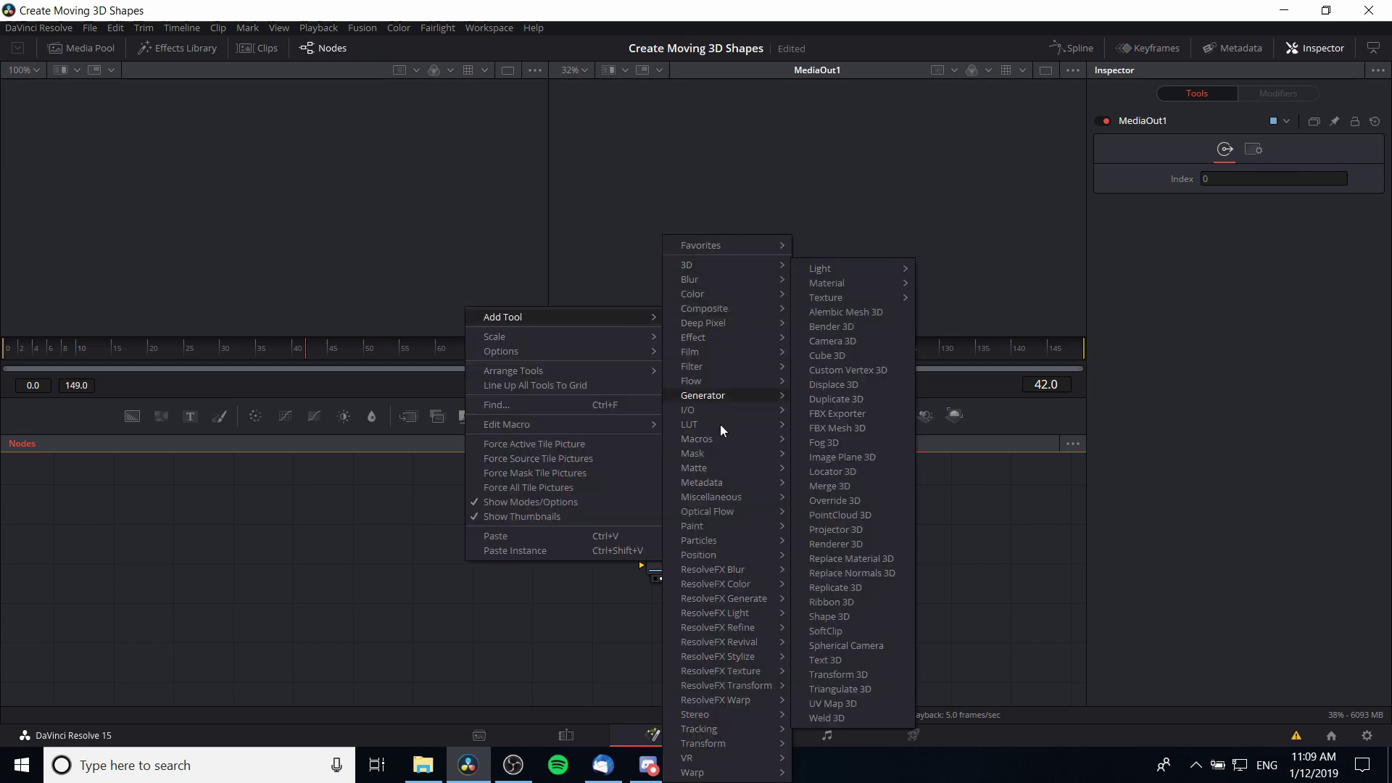
{"action": "left_click", "coordinate": [599, 620]}
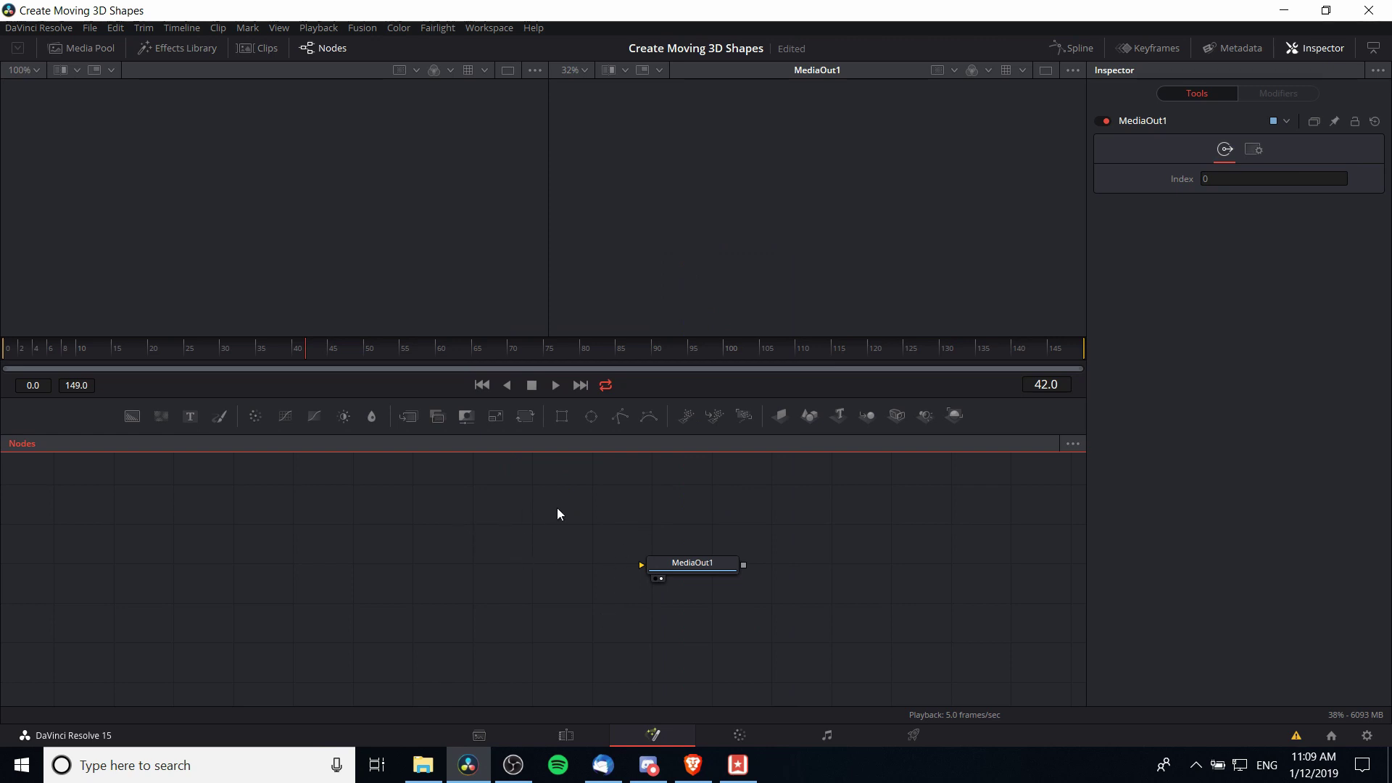
{"action": "left_click", "coordinate": [815, 419]}
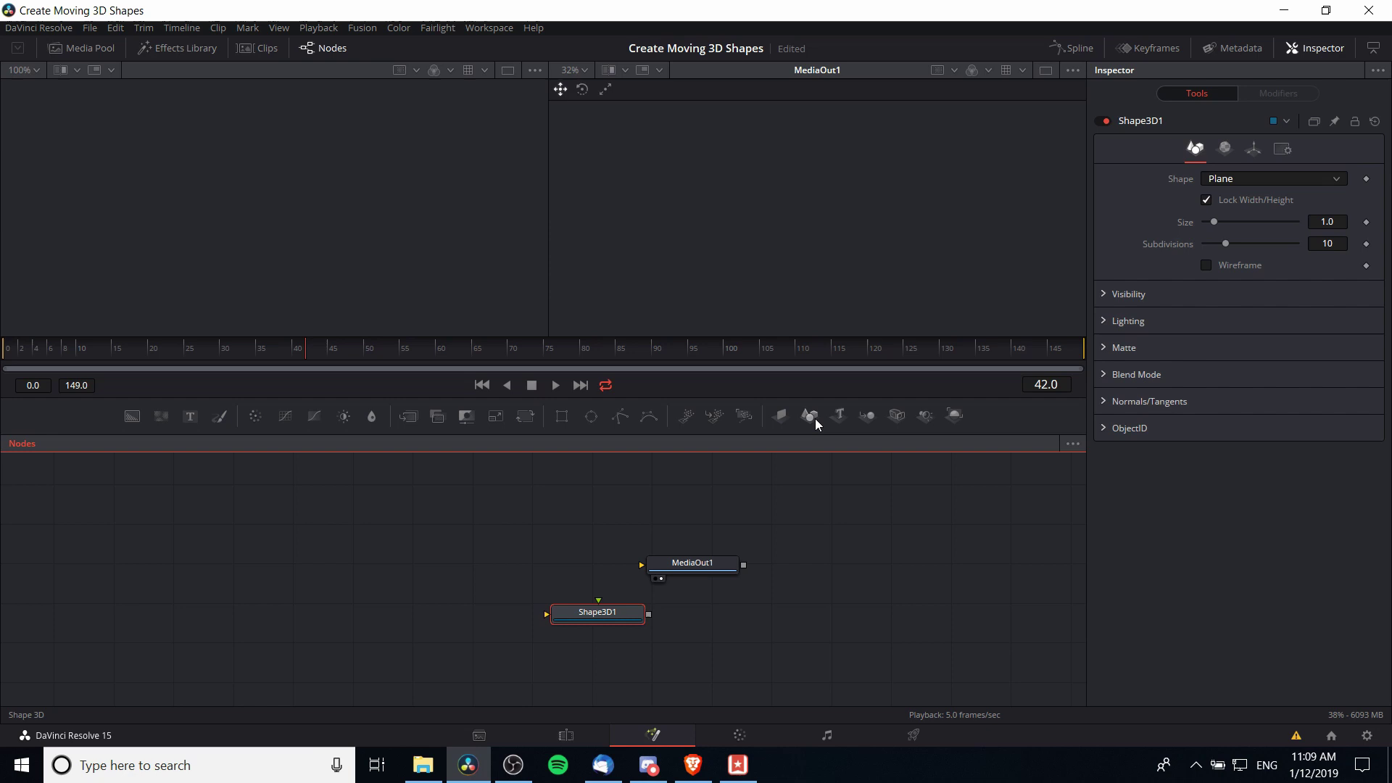
{"action": "left_click_drag", "start_coordinate": [609, 616], "coordinate": [413, 562]}
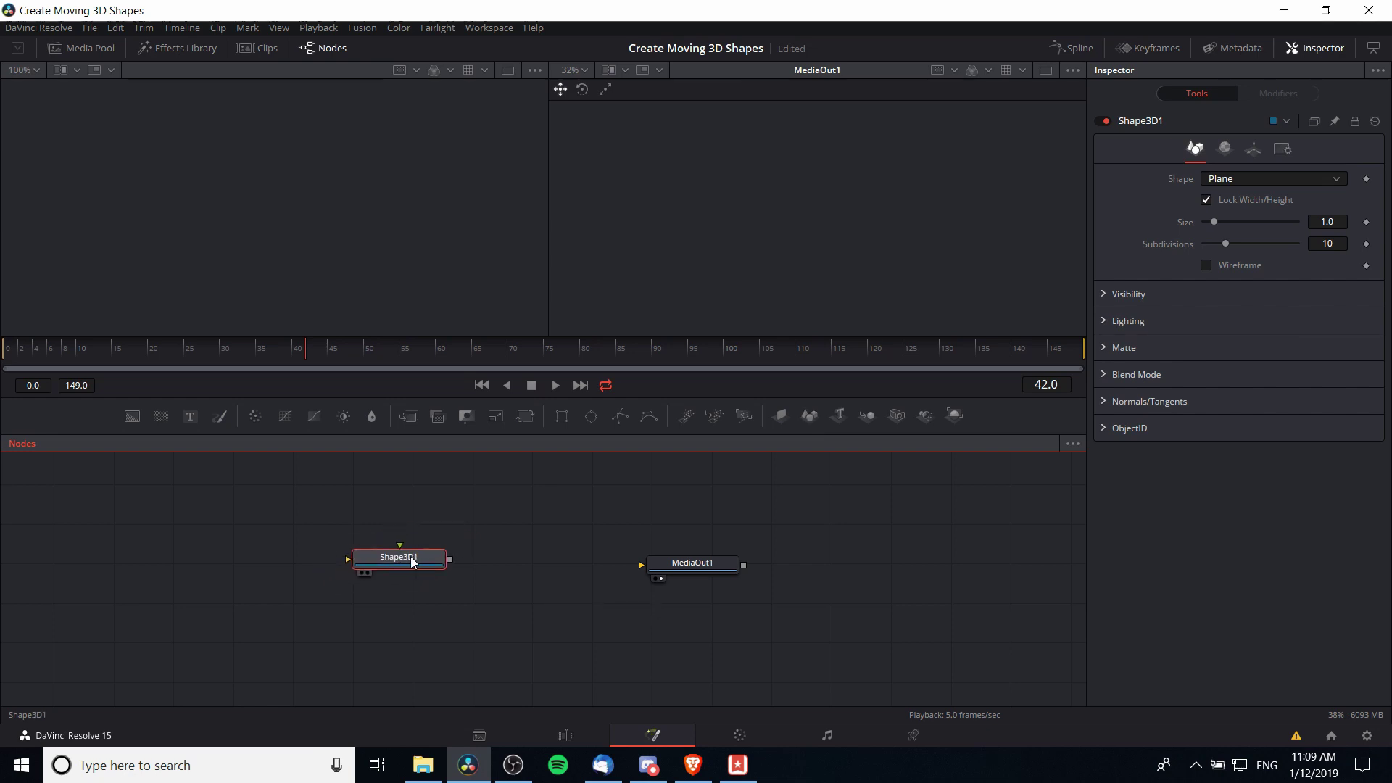
{"action": "left_click", "coordinate": [1234, 181]}
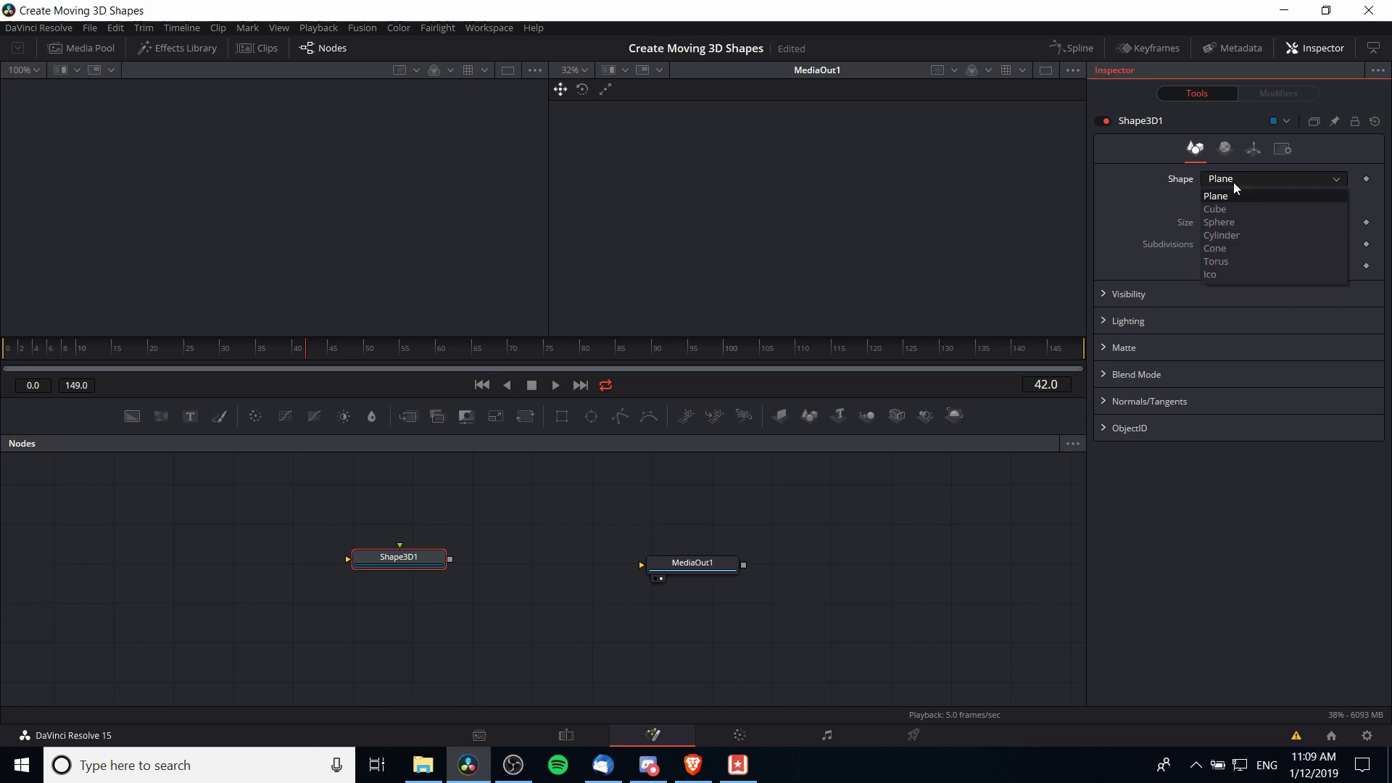
{"action": "left_click", "coordinate": [1243, 233]}
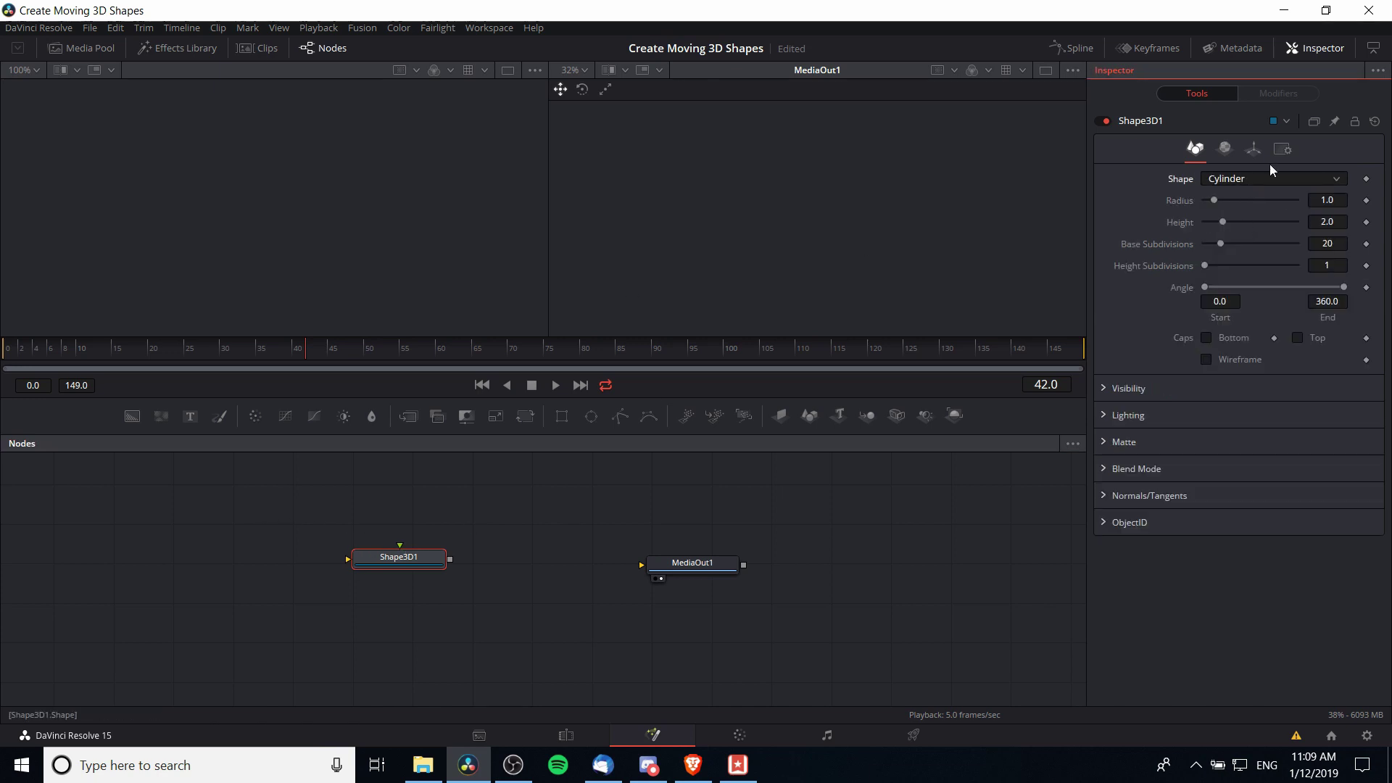
- Show Shape3D1 in the left viewer
{"action": "right_click", "coordinate": [362, 559]}
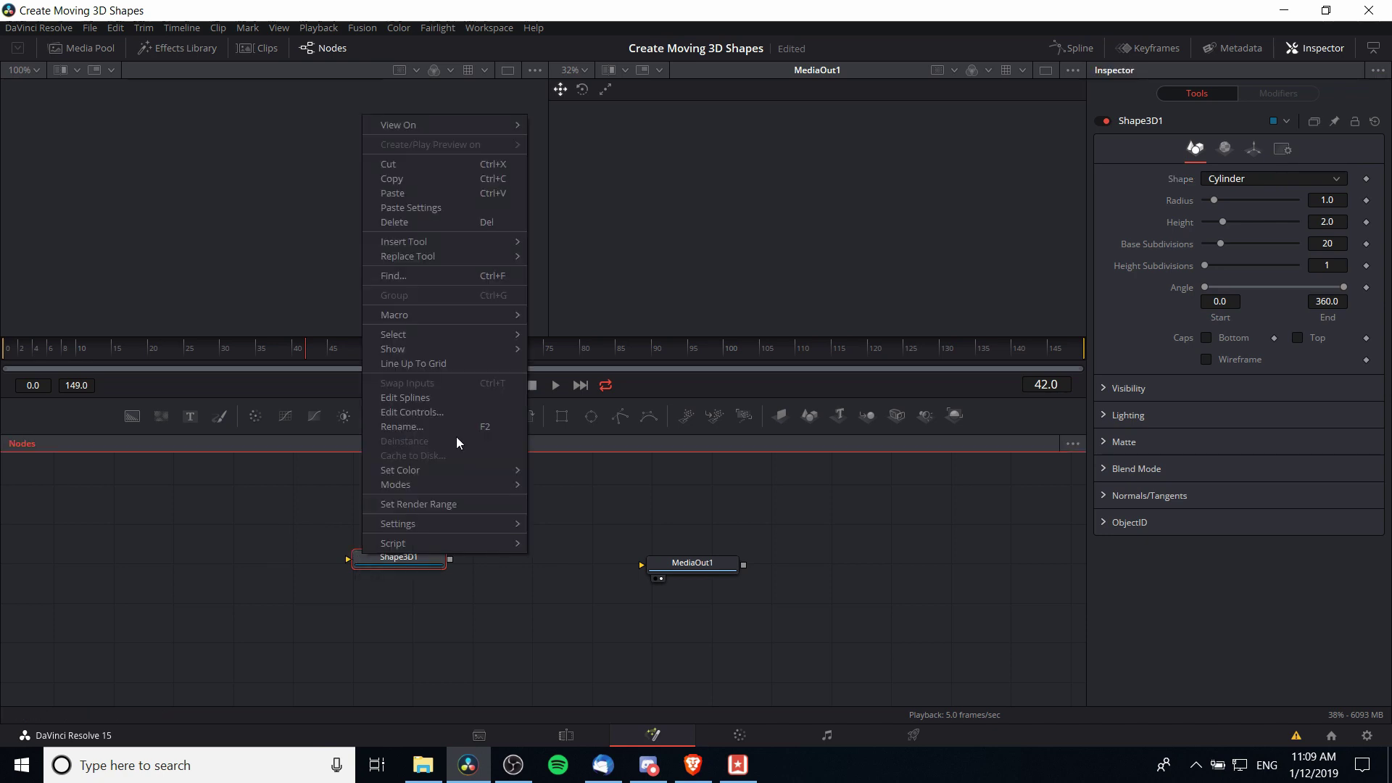
{"action": "mouse_move", "coordinate": [459, 125]}
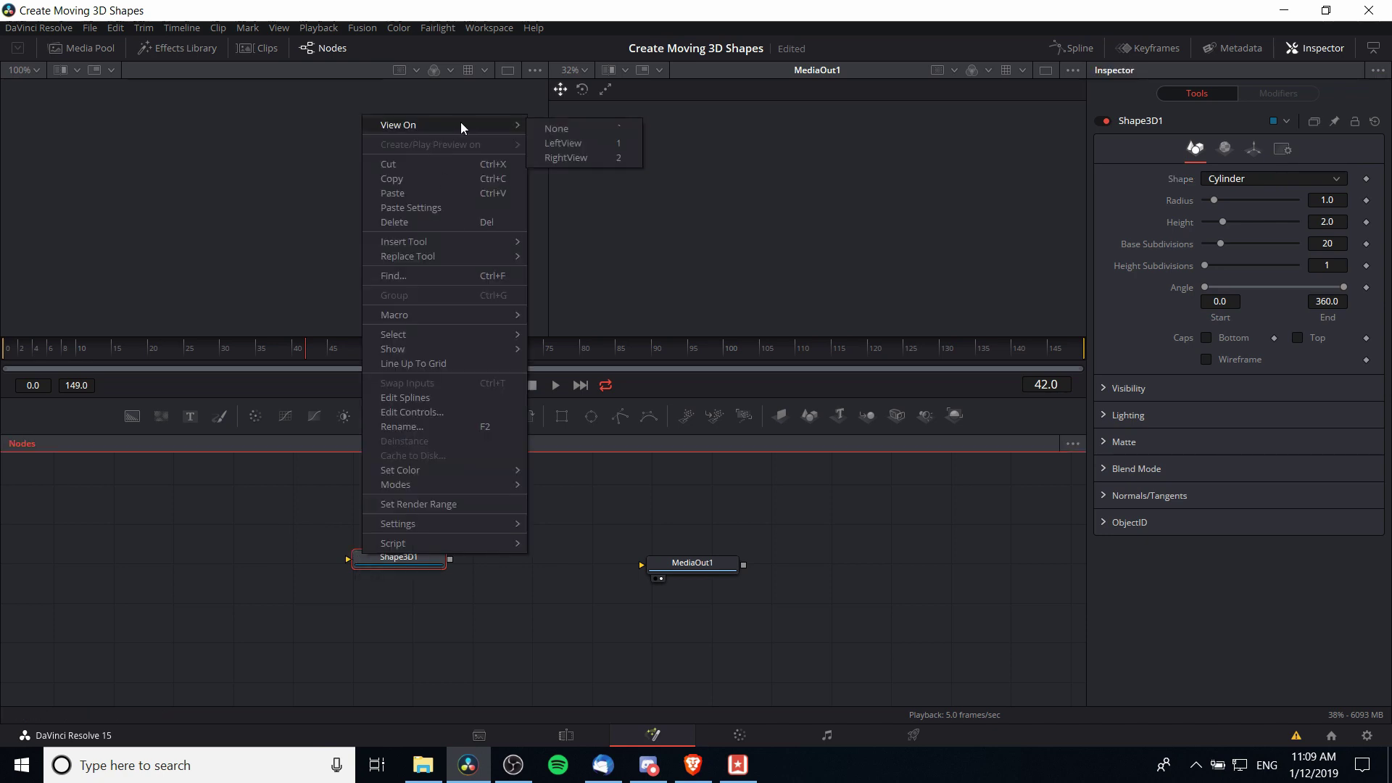
{"action": "left_click", "coordinate": [576, 145]}
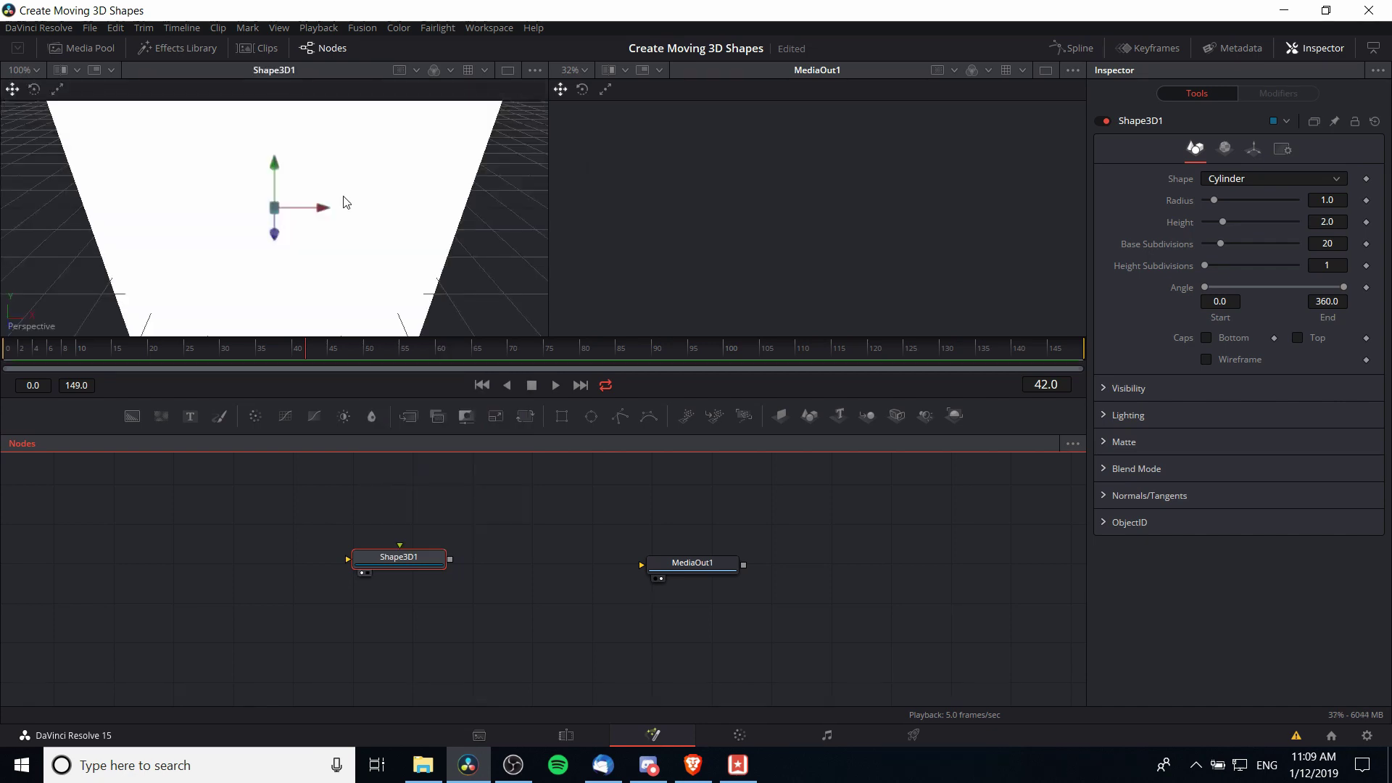
- Try Sphere, Cone and Icosahedron shapes, then return Shape3D1 to a Cylinder
{"action": "left_click", "coordinate": [1270, 179]}
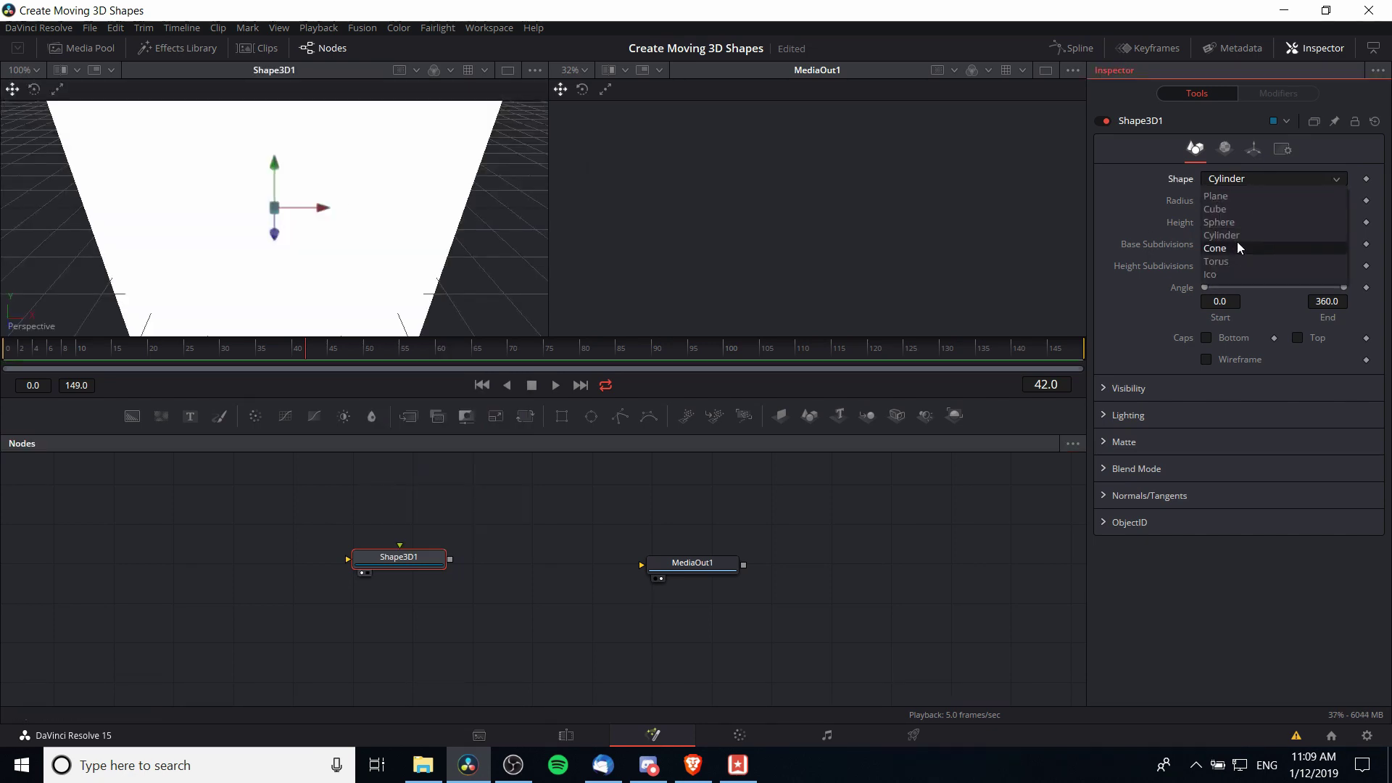
{"action": "left_click", "coordinate": [1246, 222]}
{"action": "left_click", "coordinate": [1254, 175]}
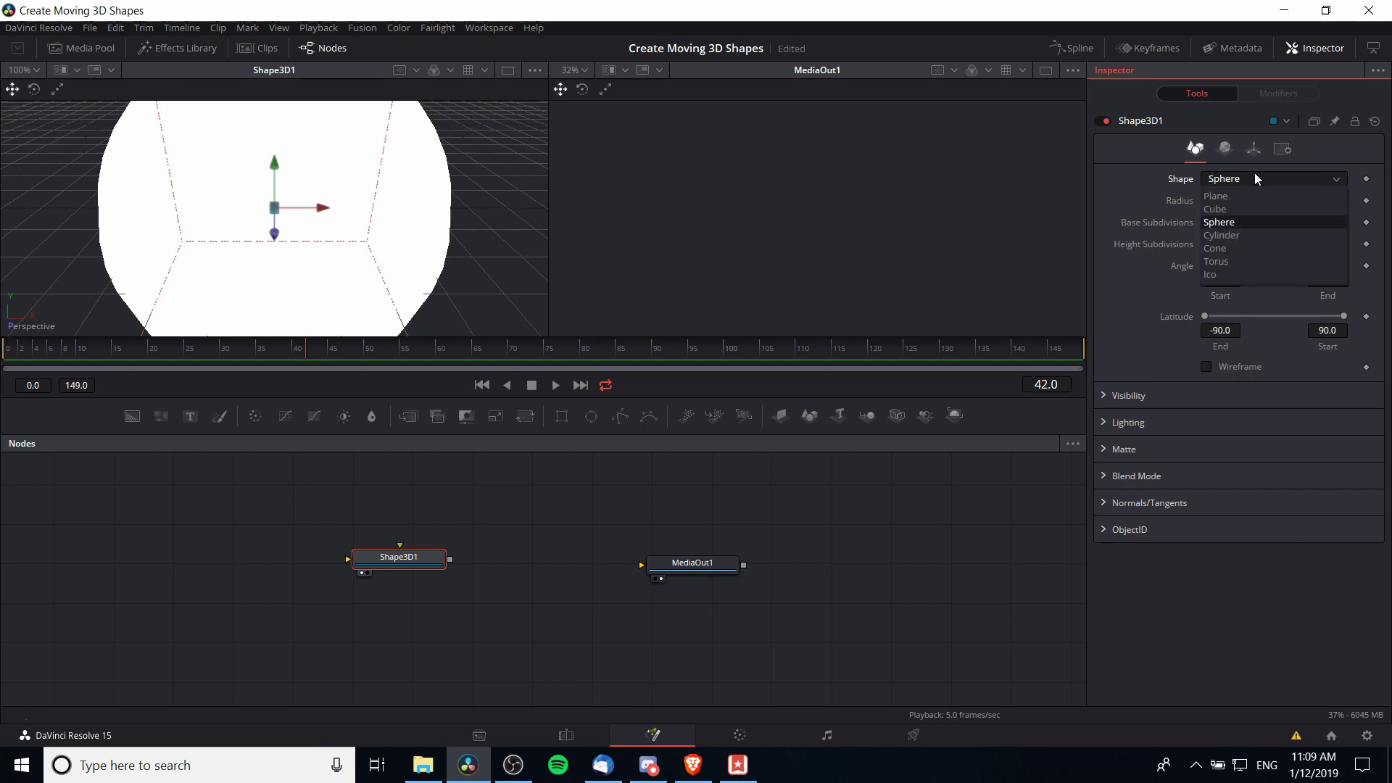
{"action": "left_click", "coordinate": [1236, 248]}
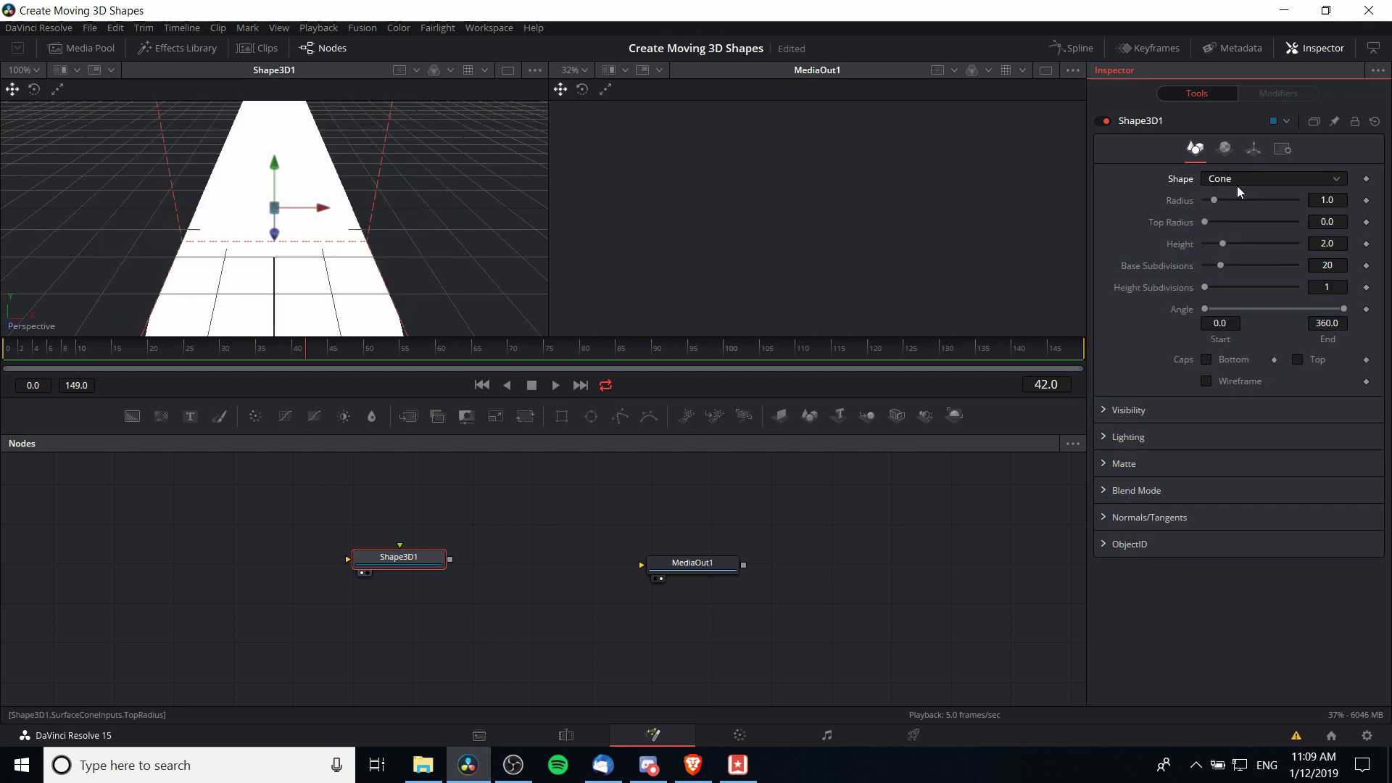
{"action": "left_click", "coordinate": [1238, 179]}
{"action": "left_click", "coordinate": [1225, 272]}
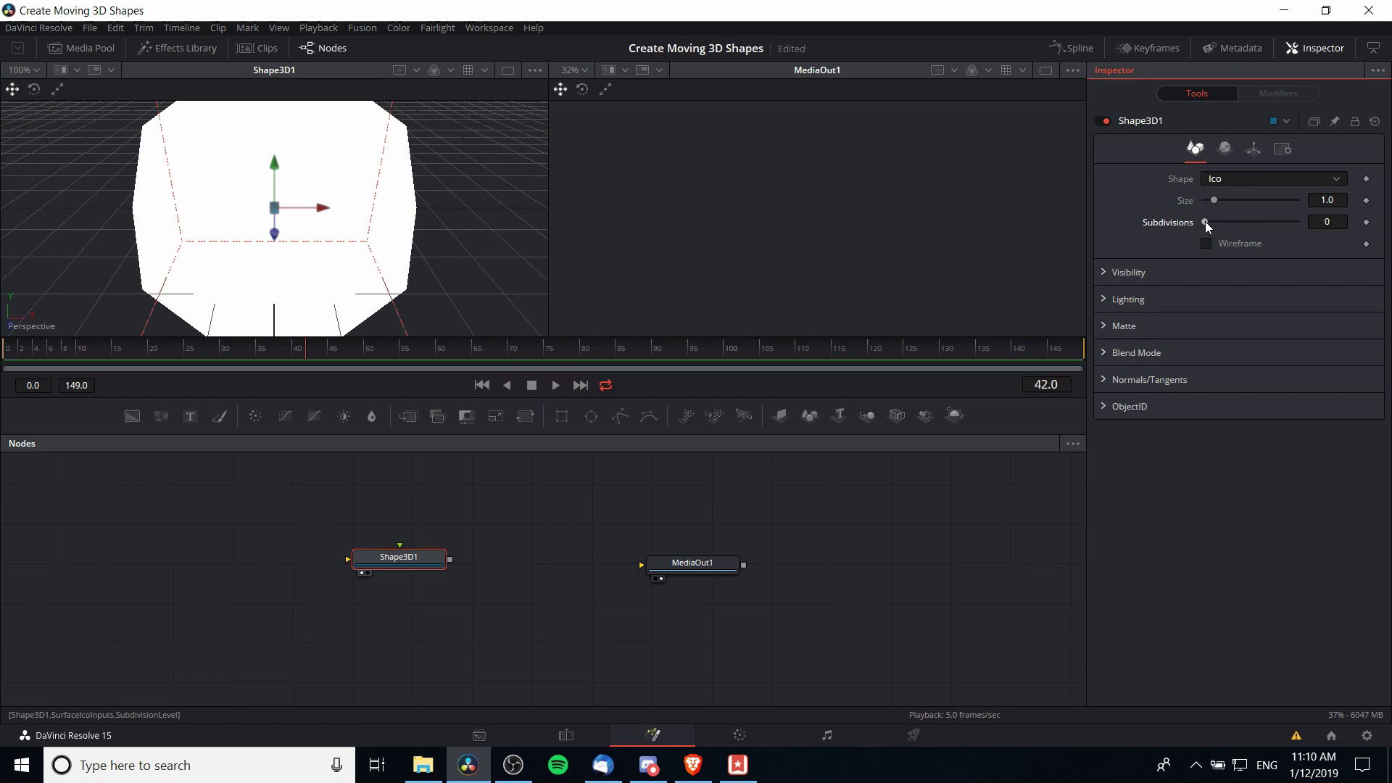
{"action": "left_click_drag", "start_coordinate": [1207, 222], "coordinate": [1212, 222]}
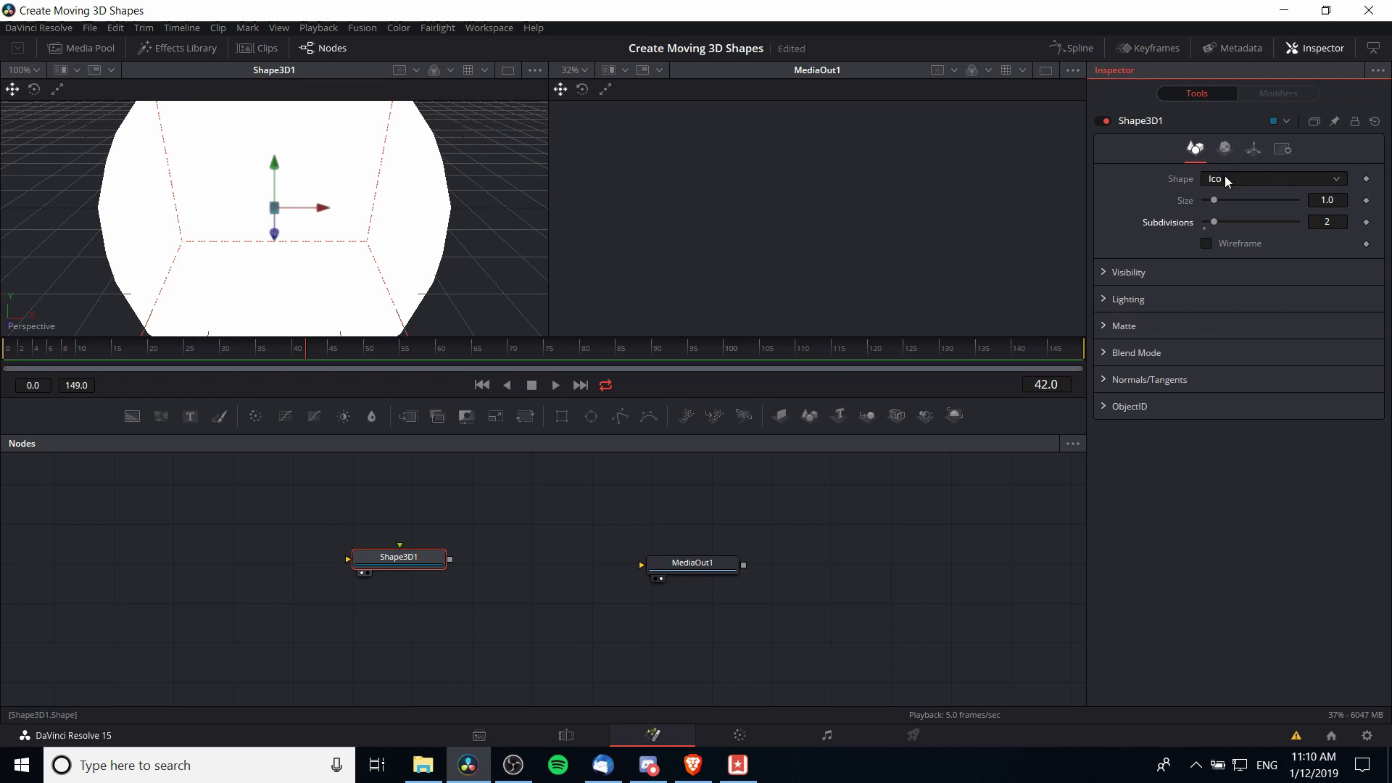
{"action": "scroll", "coordinate": [1225, 178], "scroll_direction": "up", "scroll_amount": 3}
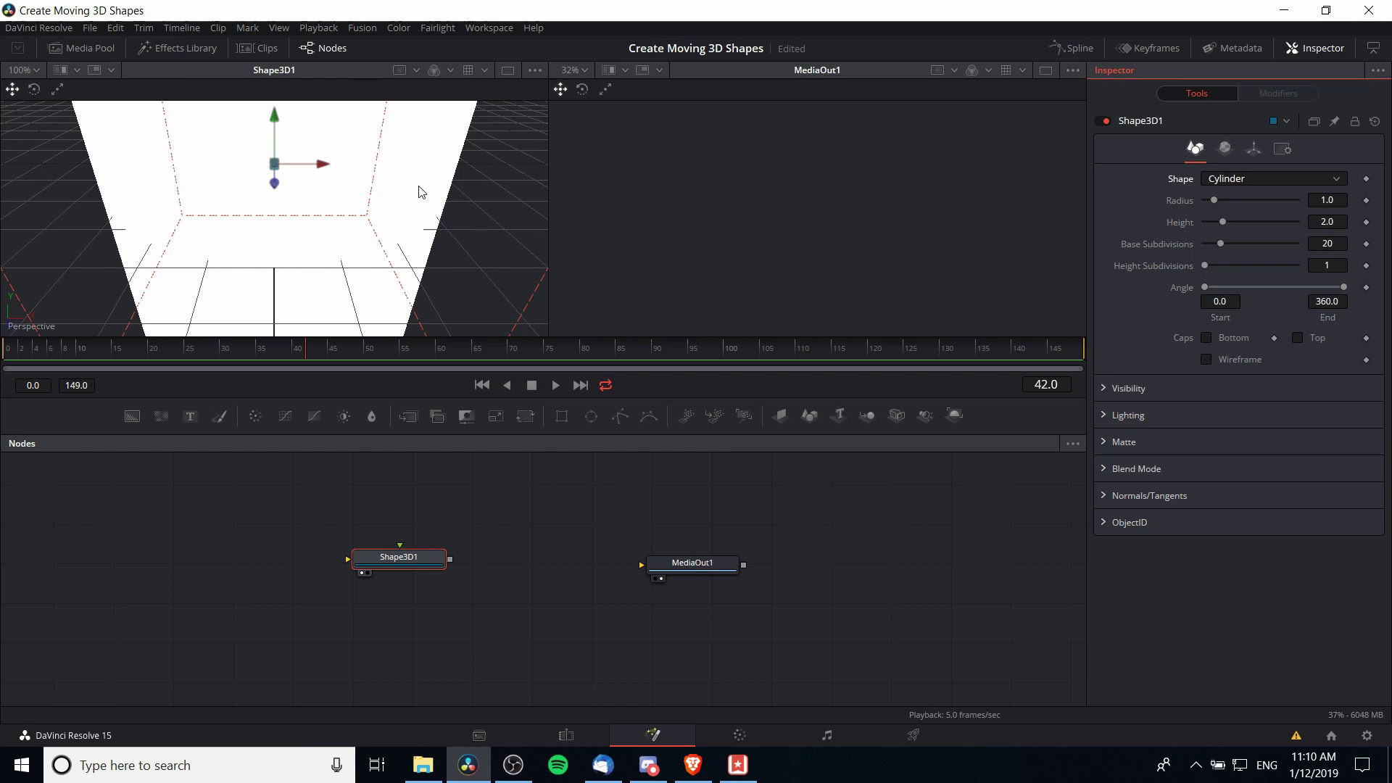
- Enlarge the viewer, tilt the cylinder's 3D view, and show MediaOut1's output beside it
{"action": "left_click", "coordinate": [430, 218]}
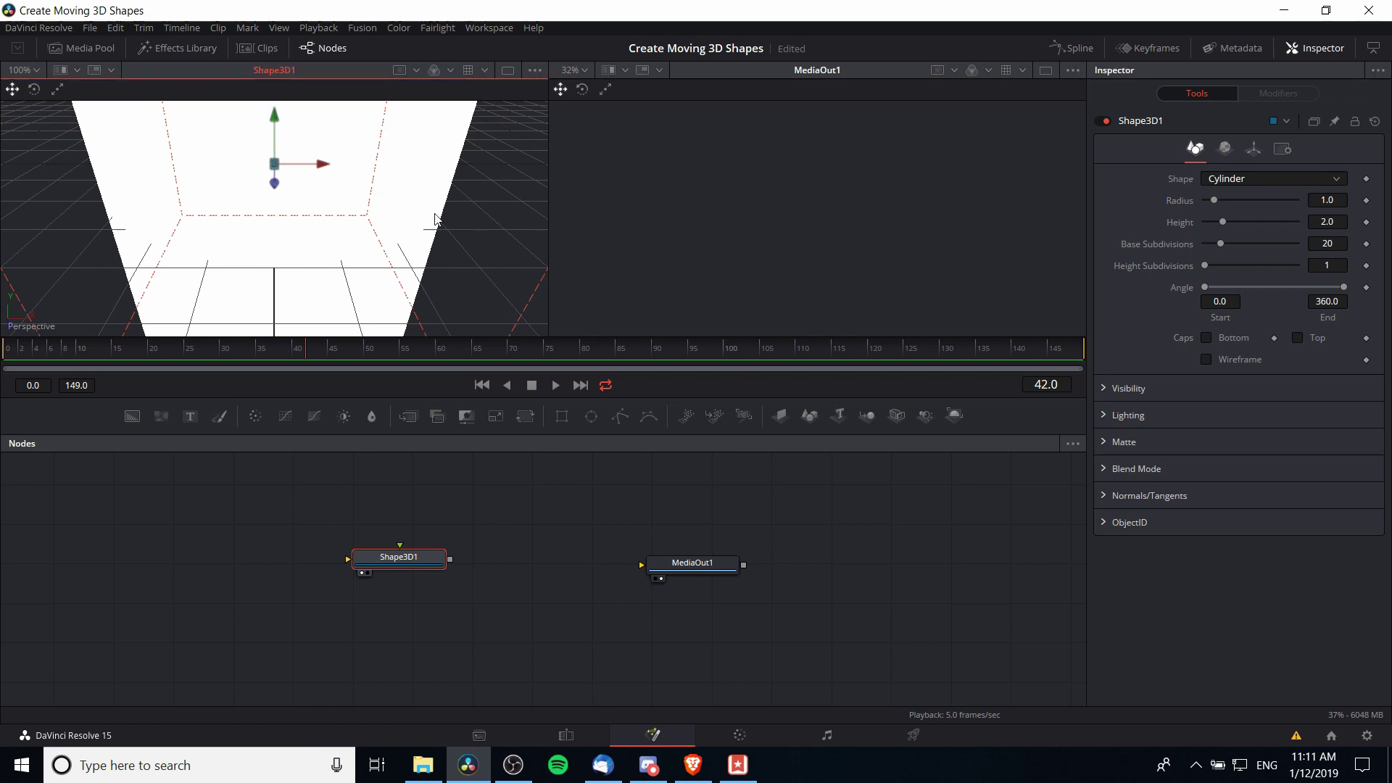
{"action": "left_click", "coordinate": [508, 71]}
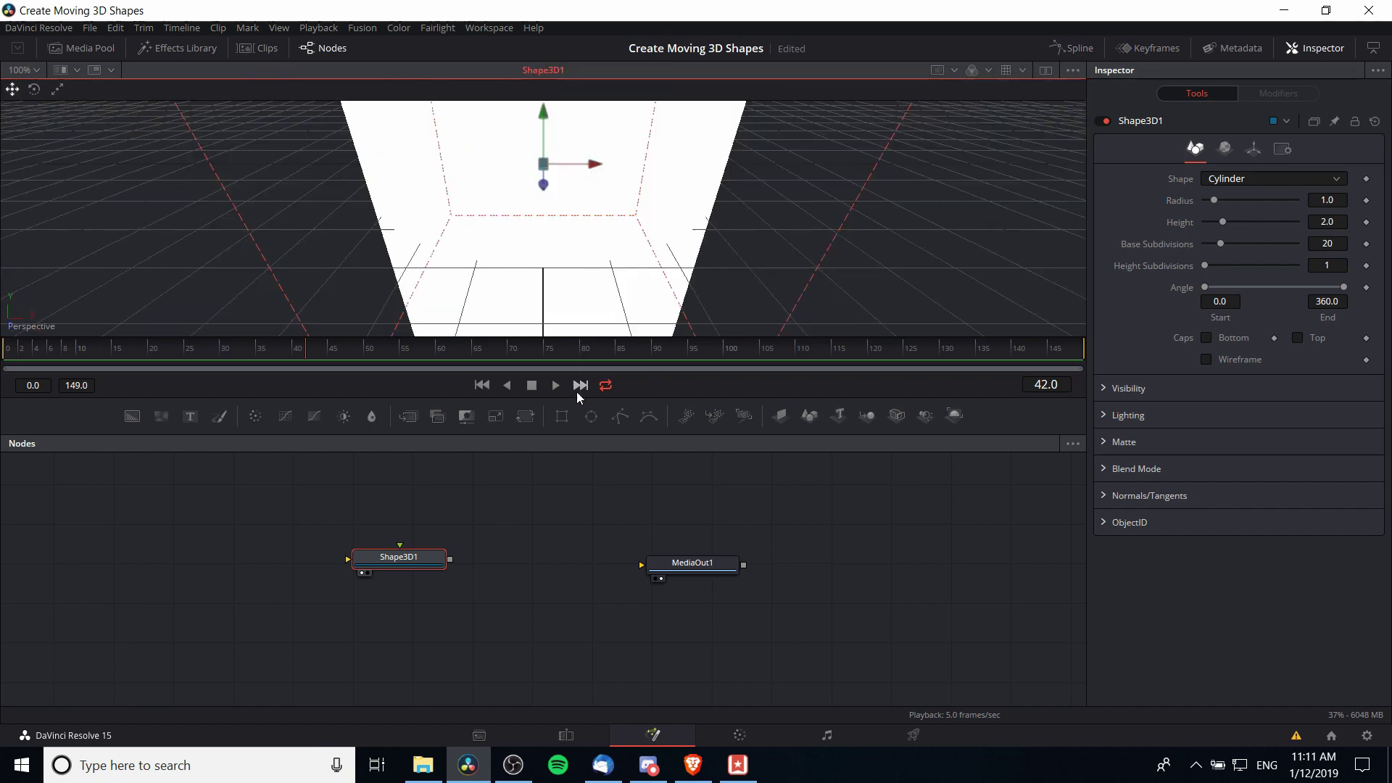
{"action": "left_click_drag", "start_coordinate": [556, 402], "coordinate": [543, 494]}
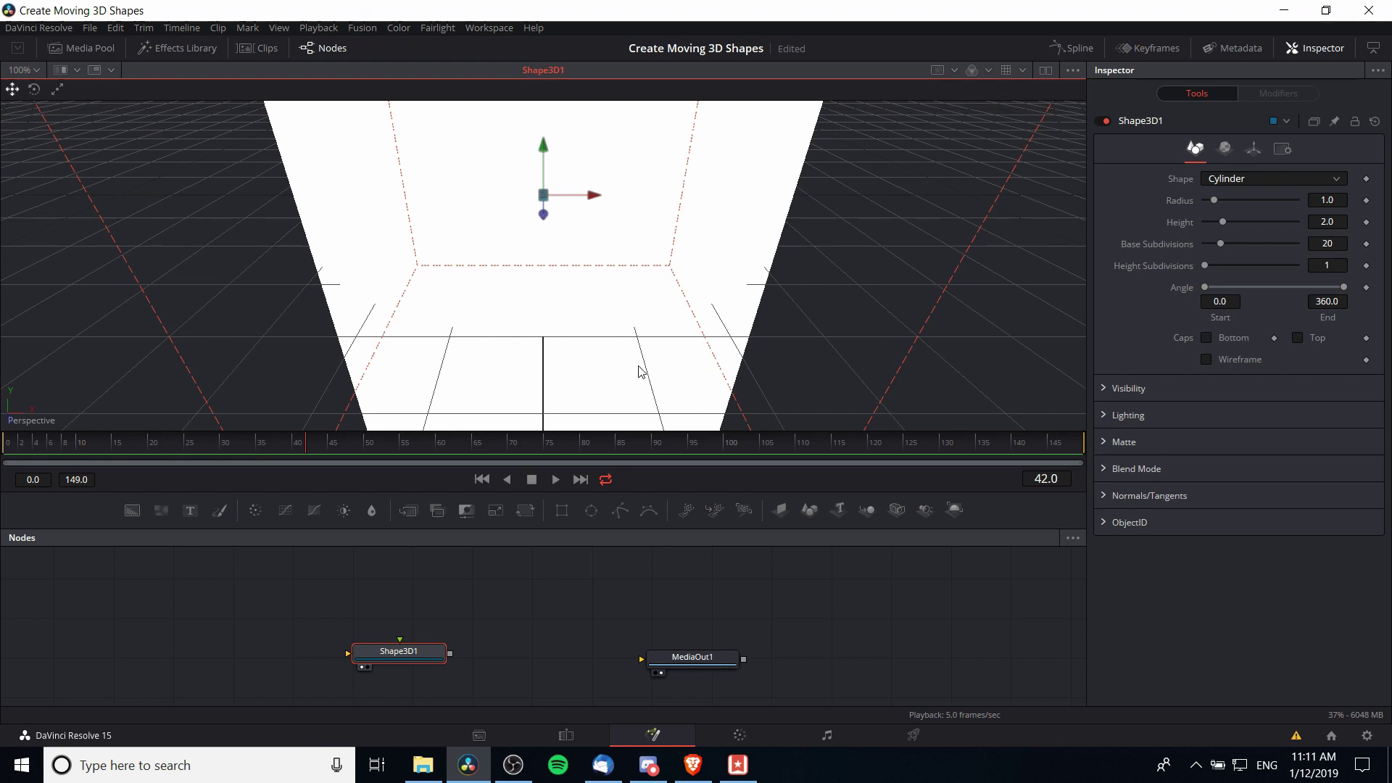
{"action": "left_click_drag", "start_coordinate": [637, 366], "coordinate": [637, 341]}
{"action": "left_click", "coordinate": [1045, 71]}
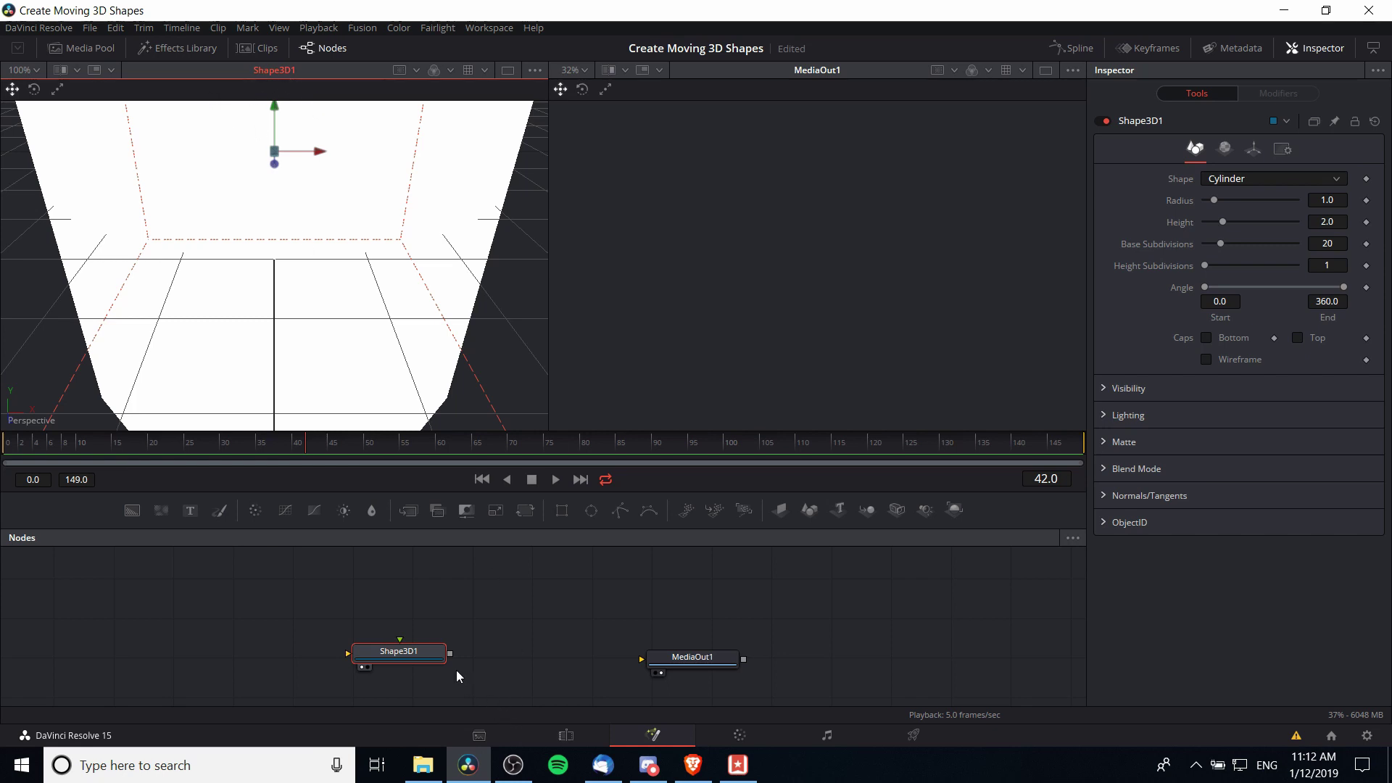
- Spread the nodes apart, moving MediaOut1 right and Shape3D1 left
{"action": "left_click_drag", "start_coordinate": [497, 662], "coordinate": [511, 646]}
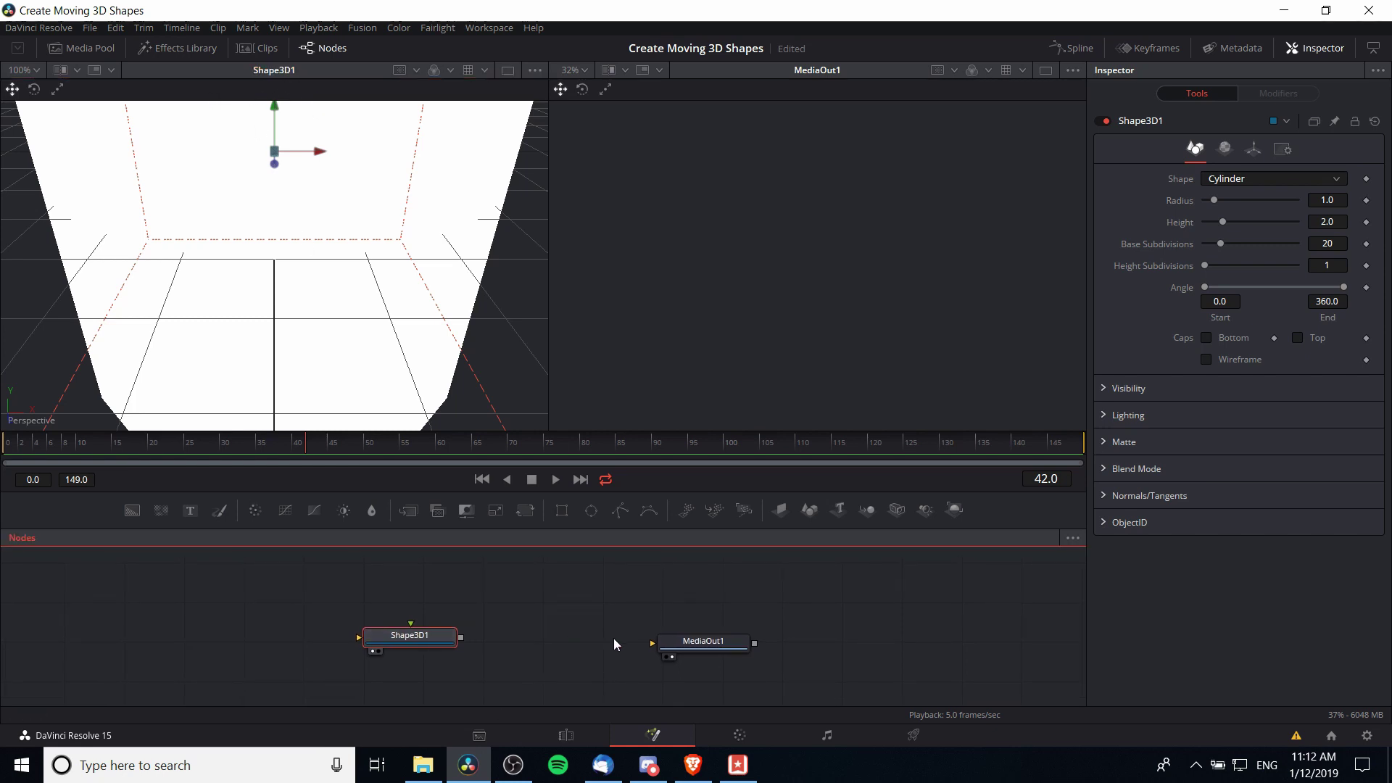
{"action": "mouse_move", "coordinate": [674, 645]}
{"action": "left_mouse_down"}
{"action": "mouse_move", "coordinate": [707, 642]}
{"action": "mouse_move", "coordinate": [694, 644]}
{"action": "left_mouse_up"}
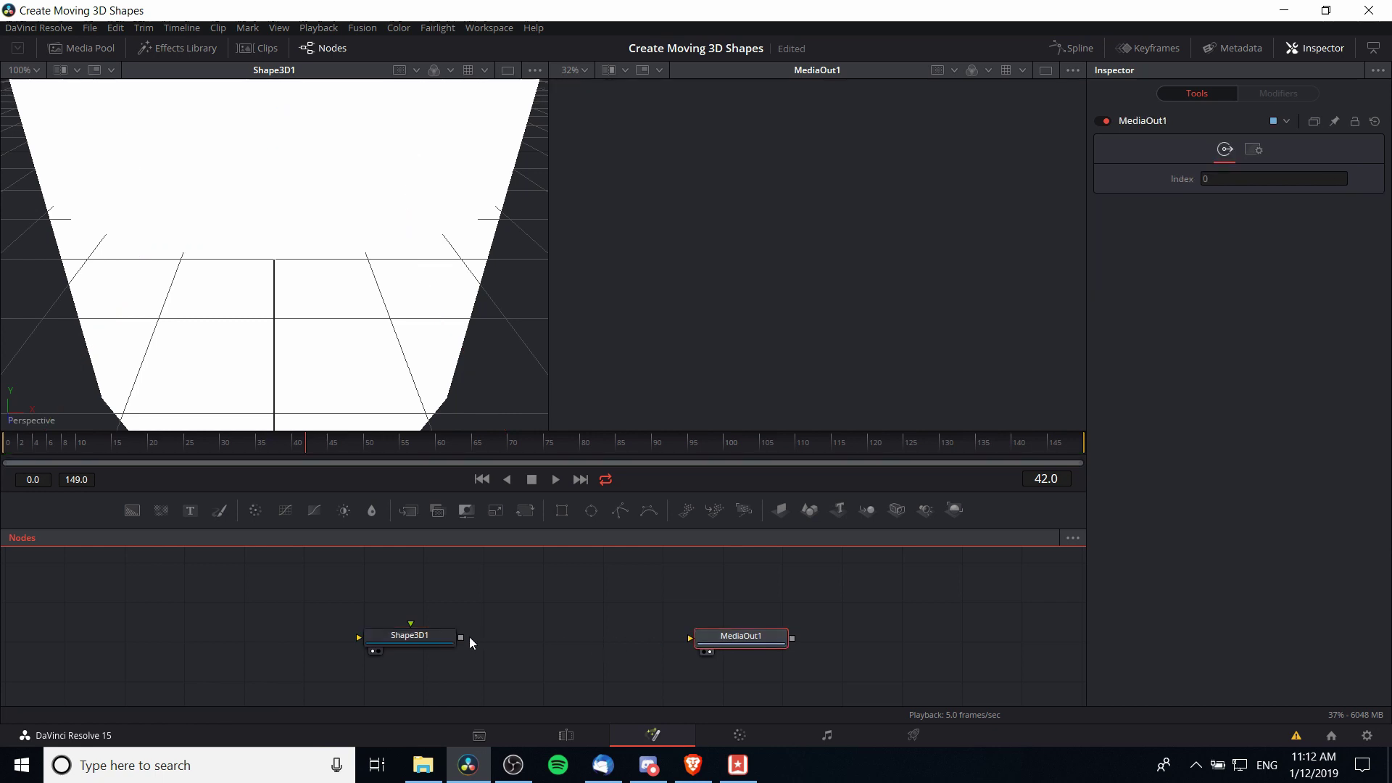
{"action": "left_click_drag", "start_coordinate": [435, 636], "coordinate": [415, 637]}
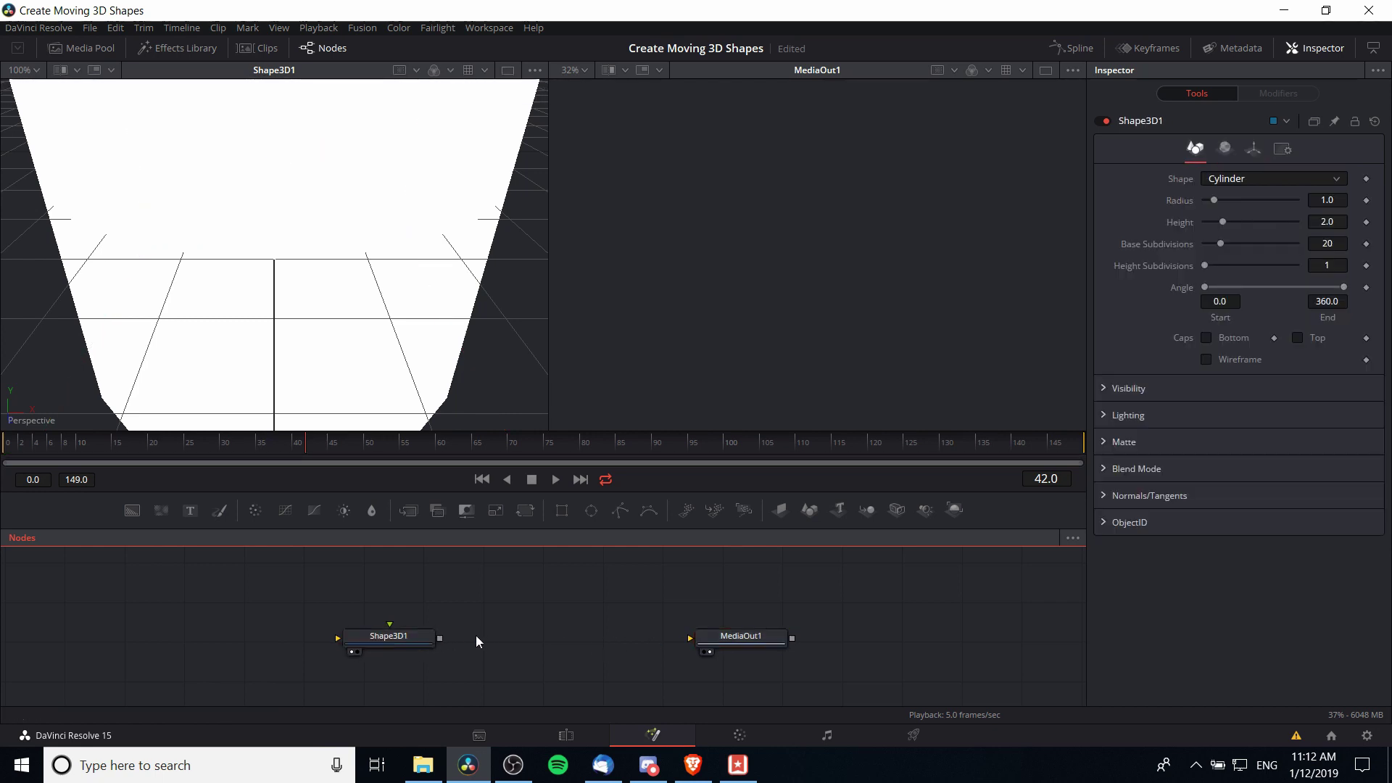
- Add a Renderer3D1 node and connect its output into MediaOut1
{"action": "left_click", "coordinate": [956, 509]}
{"action": "right_click", "coordinate": [609, 610]}
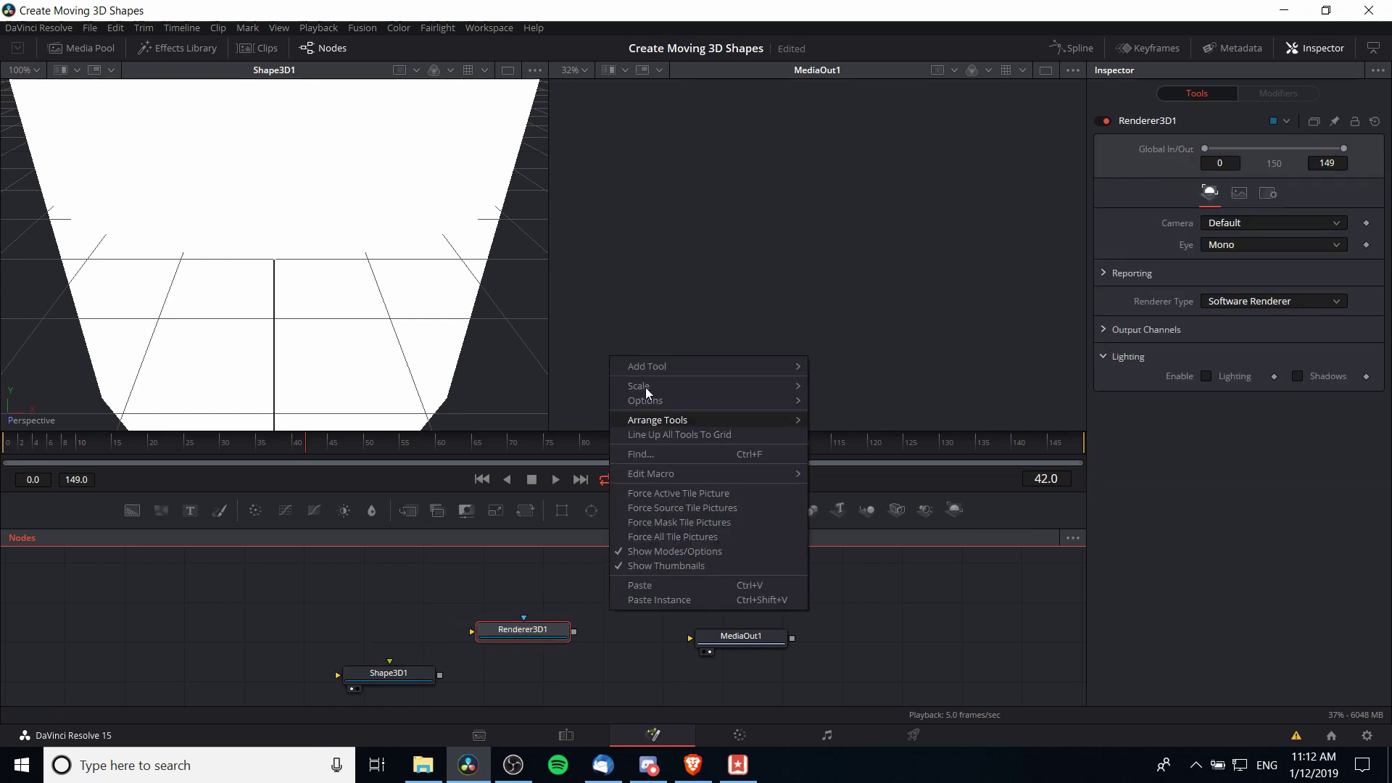
{"action": "mouse_move", "coordinate": [660, 368]}
{"action": "mouse_move", "coordinate": [895, 273]}
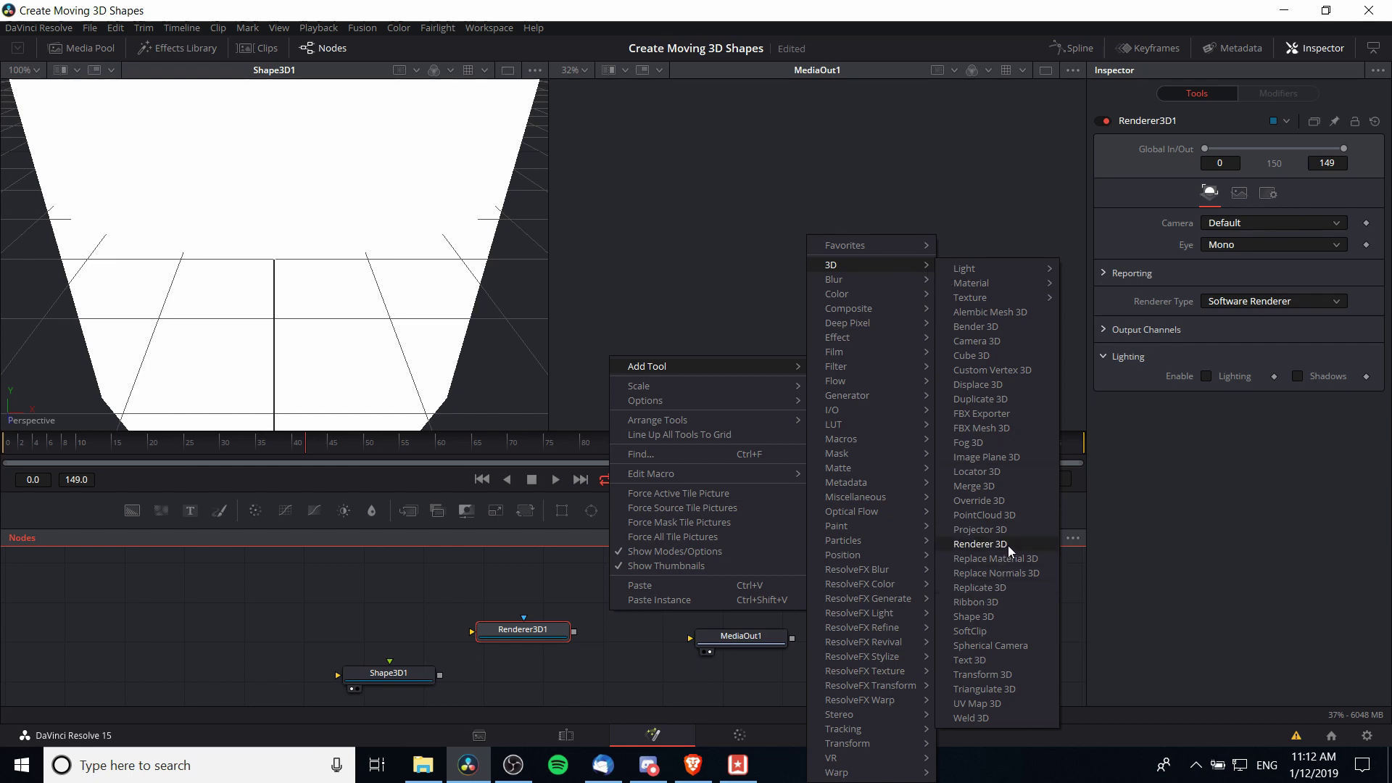
{"action": "left_click_drag", "start_coordinate": [522, 629], "coordinate": [686, 640]}
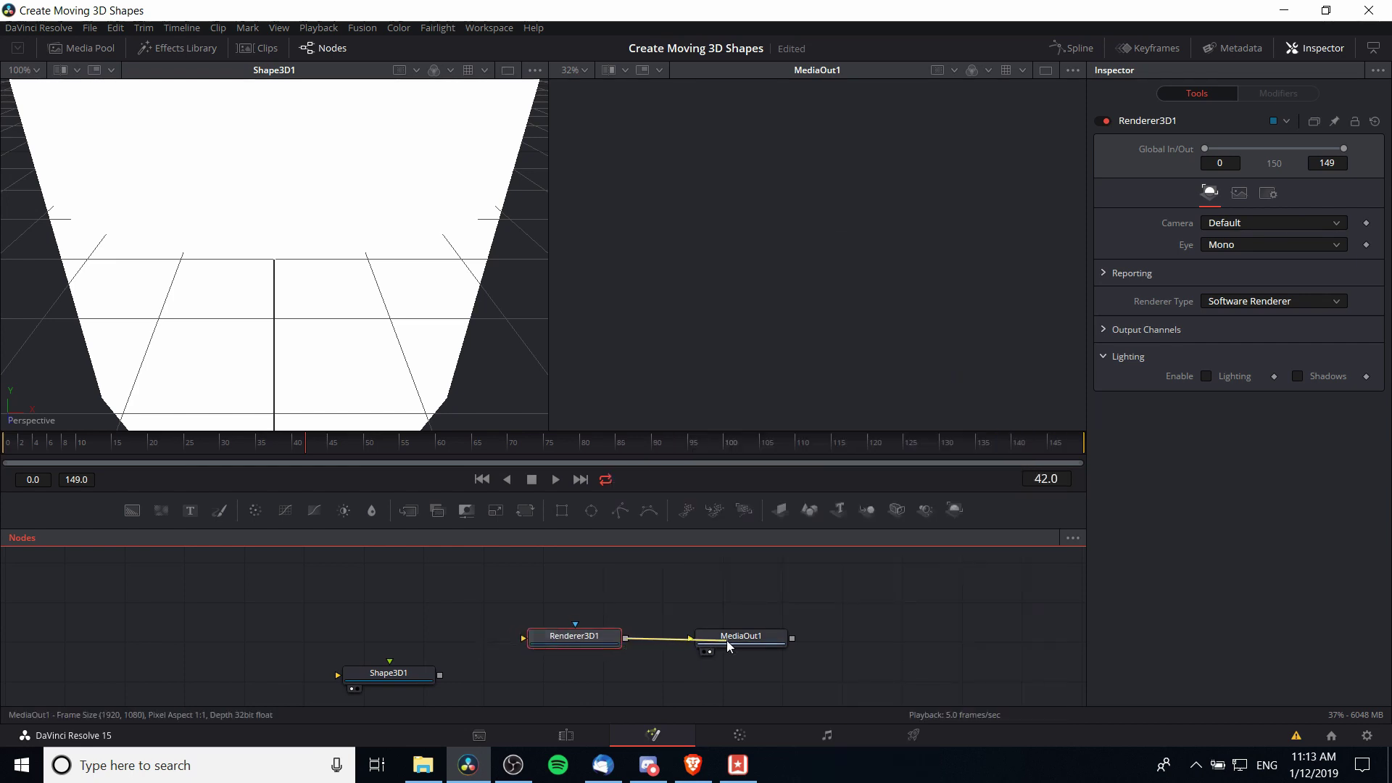
{"action": "left_click_drag", "start_coordinate": [410, 676], "coordinate": [357, 637]}
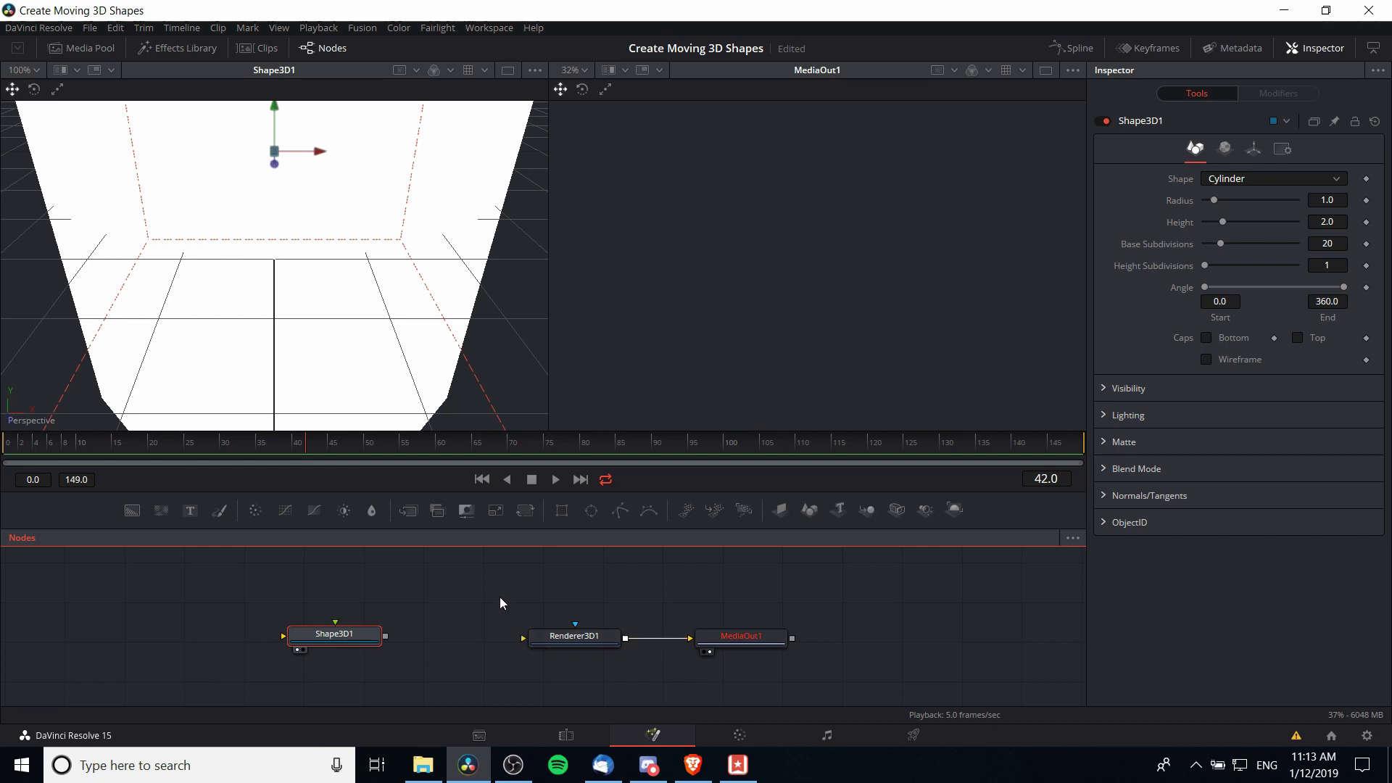
- Add a Merge3D1 node and place it beside Shape3D1
{"action": "left_click_drag", "start_coordinate": [499, 597], "coordinate": [528, 615]}
{"action": "left_click", "coordinate": [564, 598]}
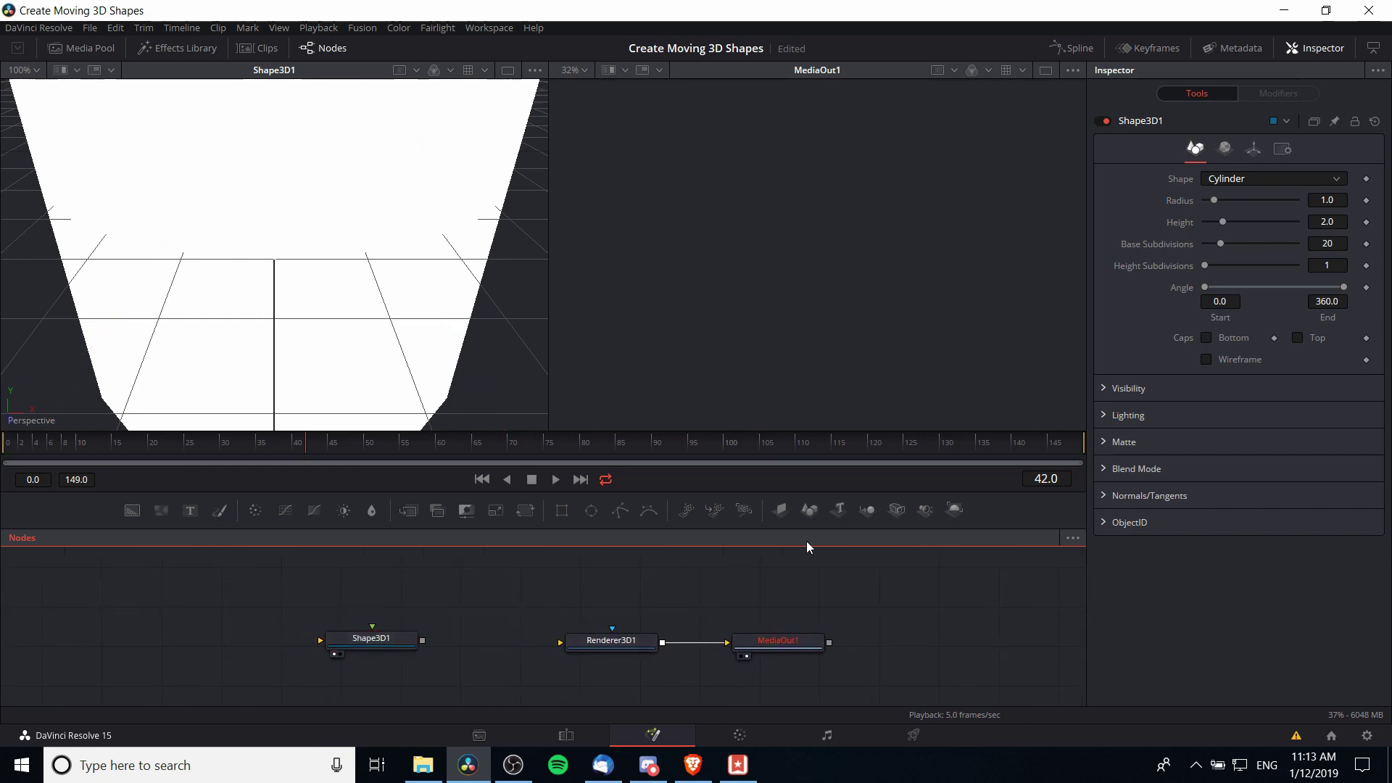
{"action": "left_click", "coordinate": [867, 511]}
{"action": "left_click_drag", "start_coordinate": [500, 609], "coordinate": [593, 641]}
- Select MediaOut1 and scrub through the composition to check the rendered white frame
{"action": "left_click_drag", "start_coordinate": [812, 643], "coordinate": [814, 644]}
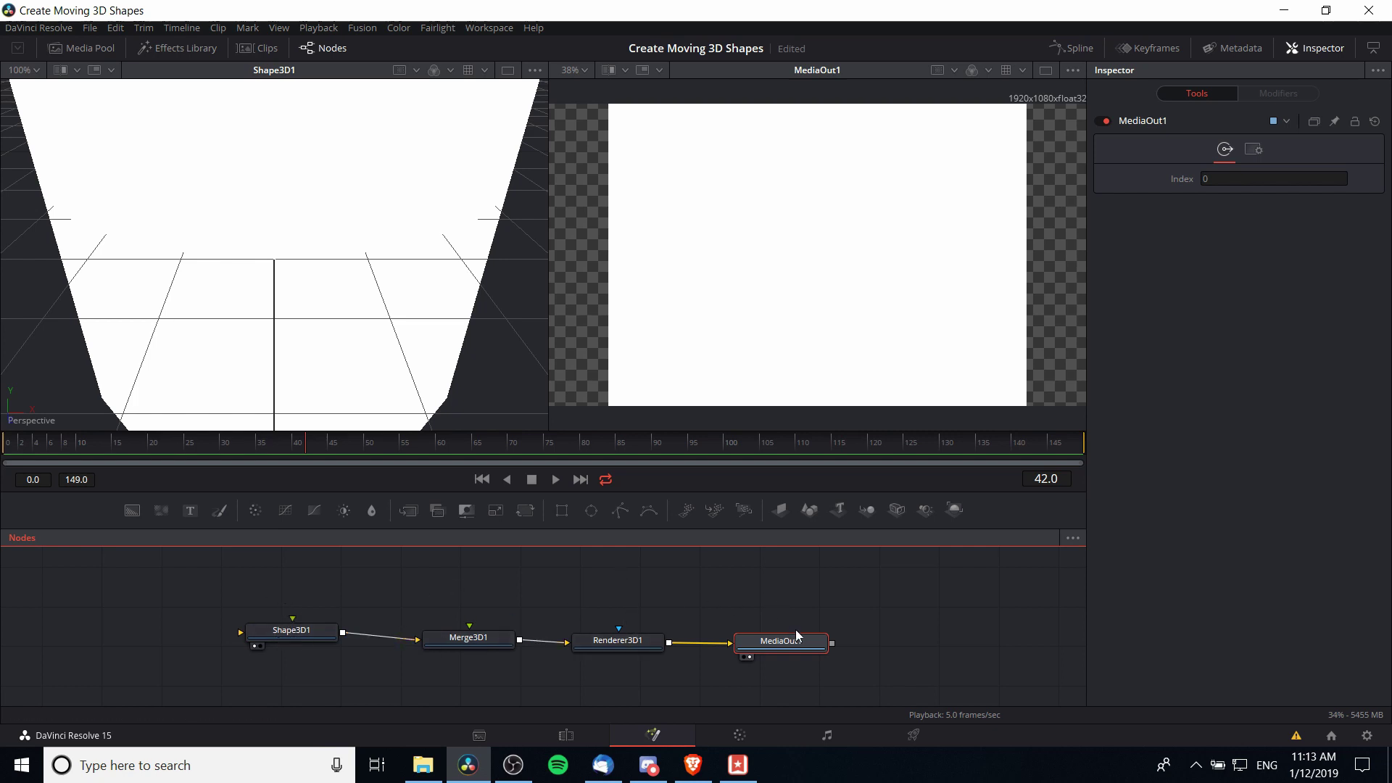
{"action": "mouse_move", "coordinate": [830, 256]}
{"action": "left_mouse_down"}
{"action": "mouse_move", "coordinate": [824, 287]}
{"action": "mouse_move", "coordinate": [824, 253]}
{"action": "left_mouse_up"}
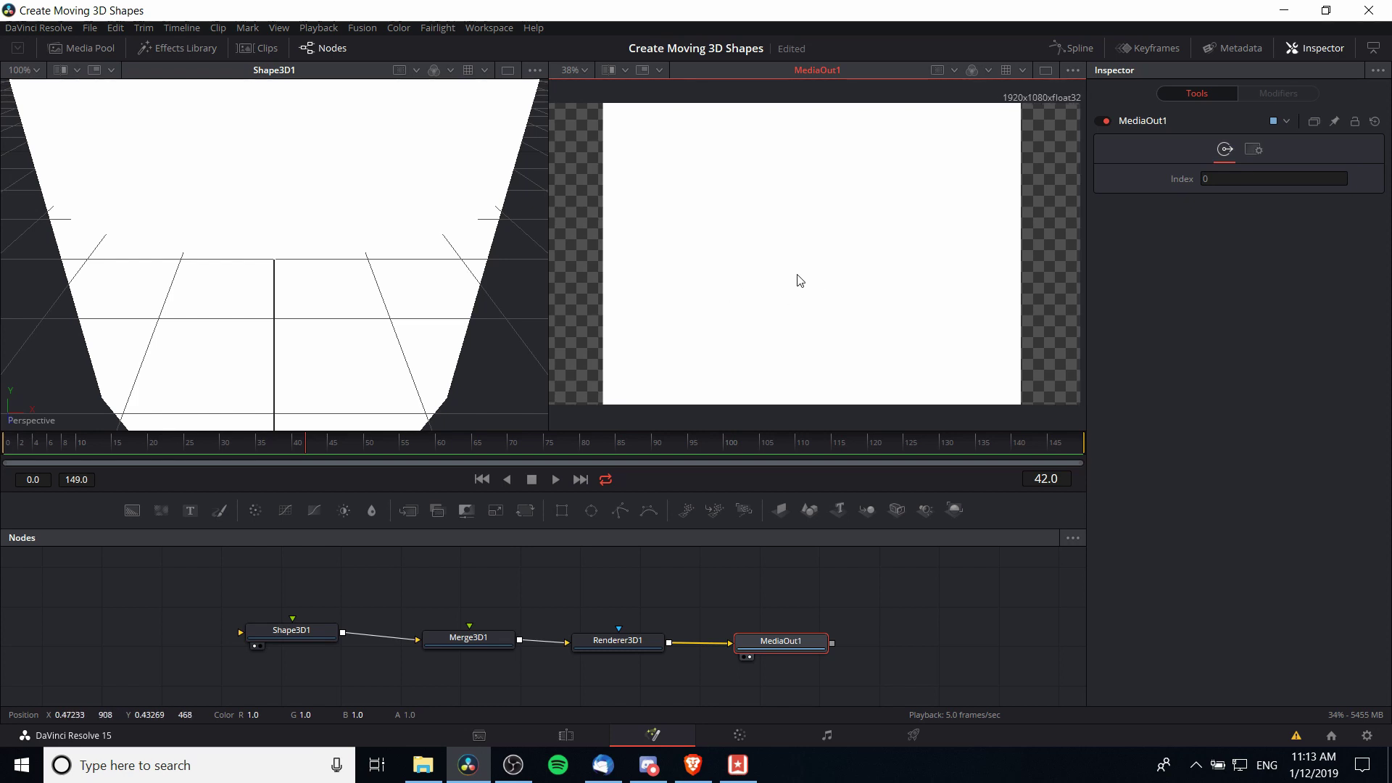
{"action": "left_click_drag", "start_coordinate": [403, 443], "coordinate": [15, 444]}
{"action": "left_click", "coordinate": [580, 737]}
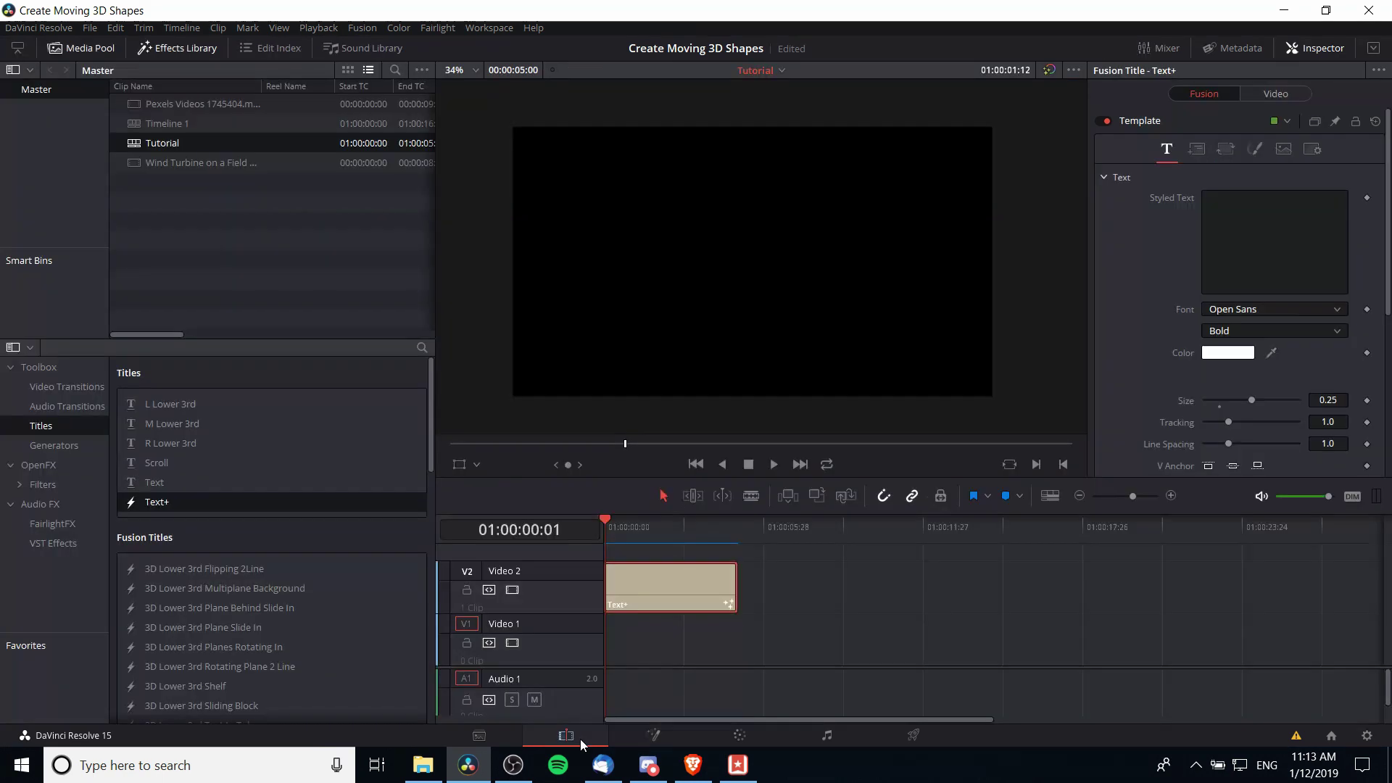
{"action": "left_click_drag", "start_coordinate": [642, 519], "coordinate": [656, 522]}
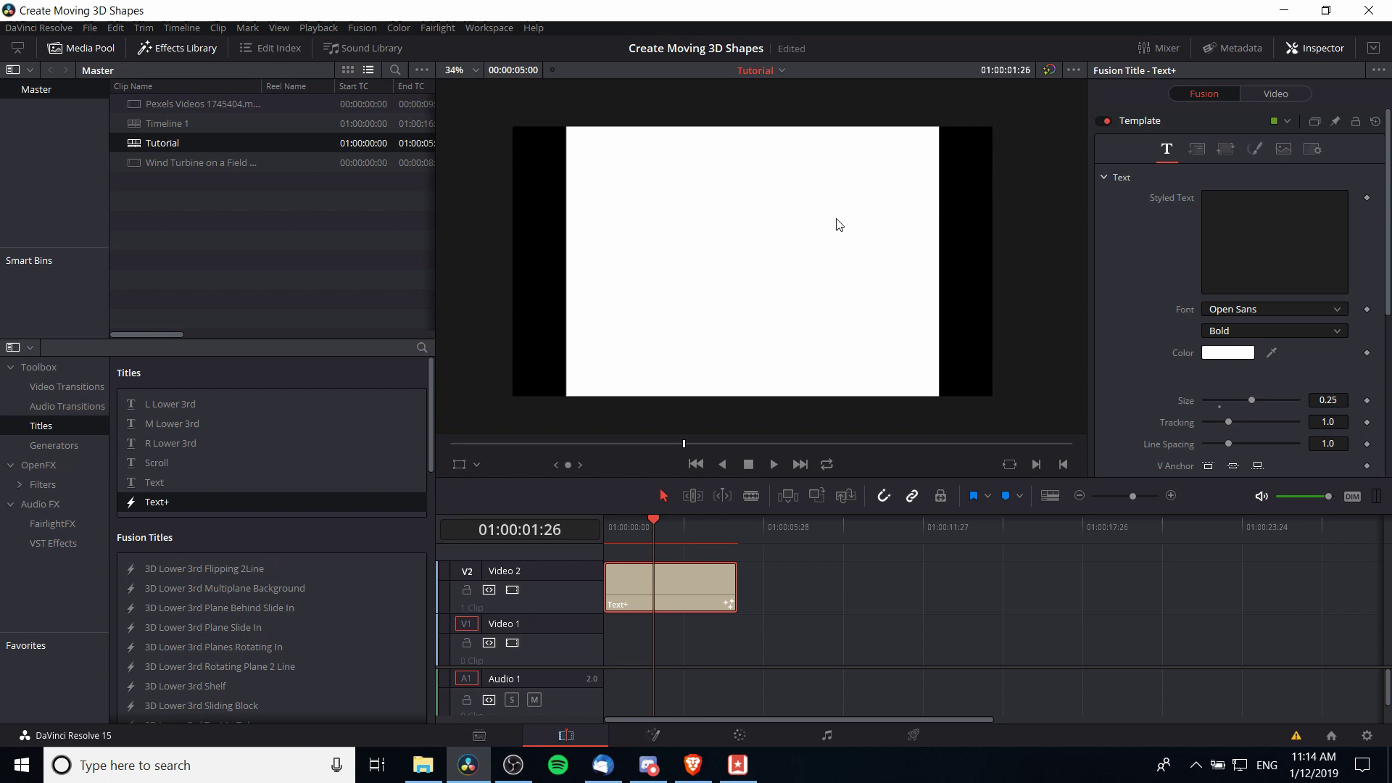
{"action": "left_click", "coordinate": [679, 735]}
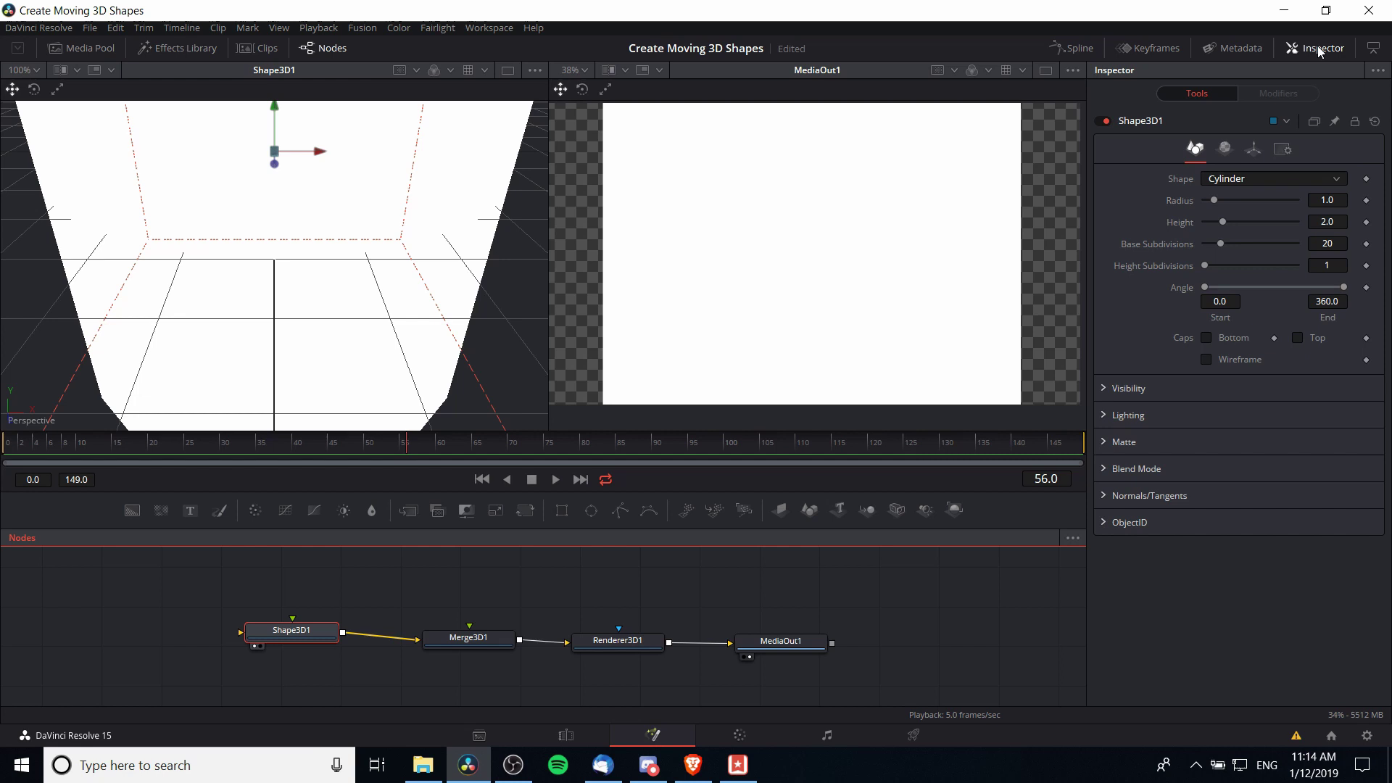
- Set Shape3D1's Z Offset to -1.88 and tidy the Shape3D1 and Merge3D1 node positions
{"action": "left_click", "coordinate": [1254, 149]}
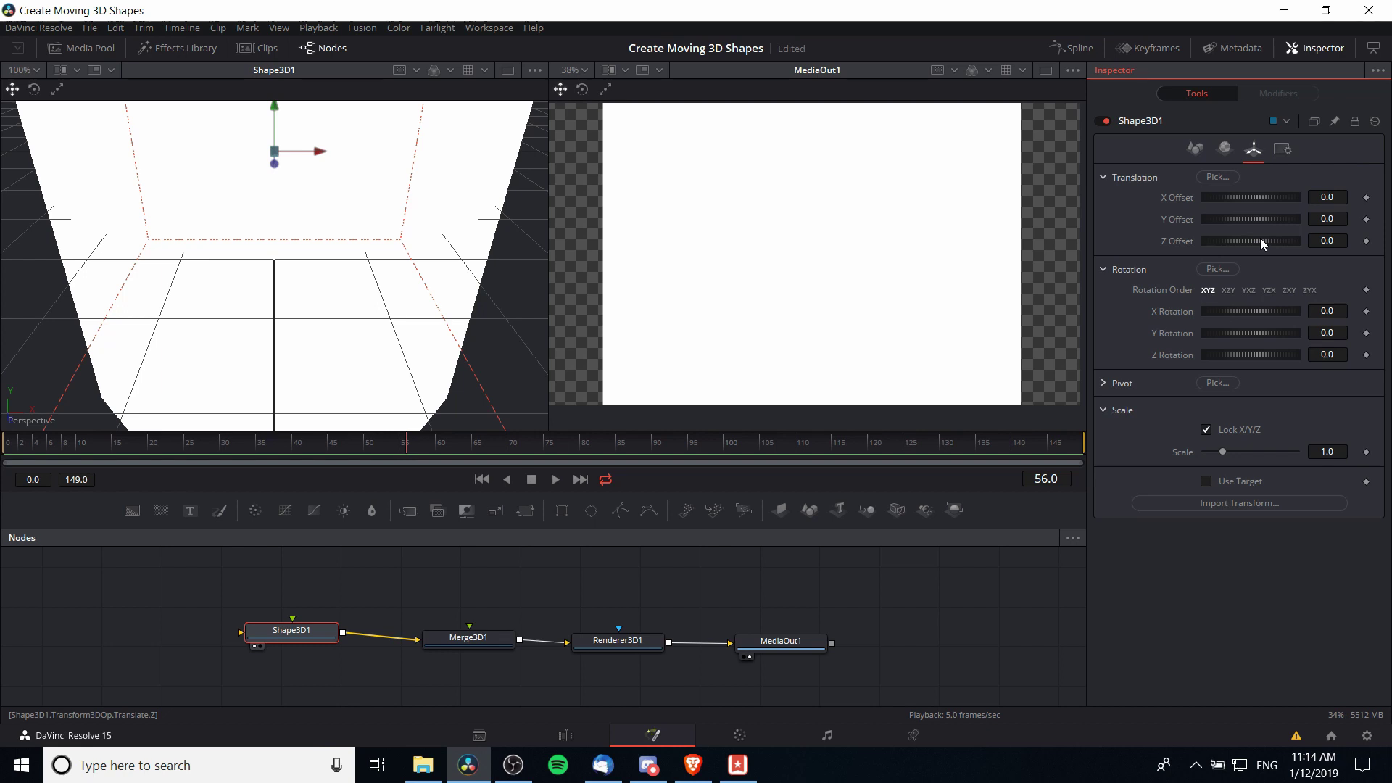
{"action": "left_click_drag", "start_coordinate": [1261, 244], "coordinate": [1251, 244]}
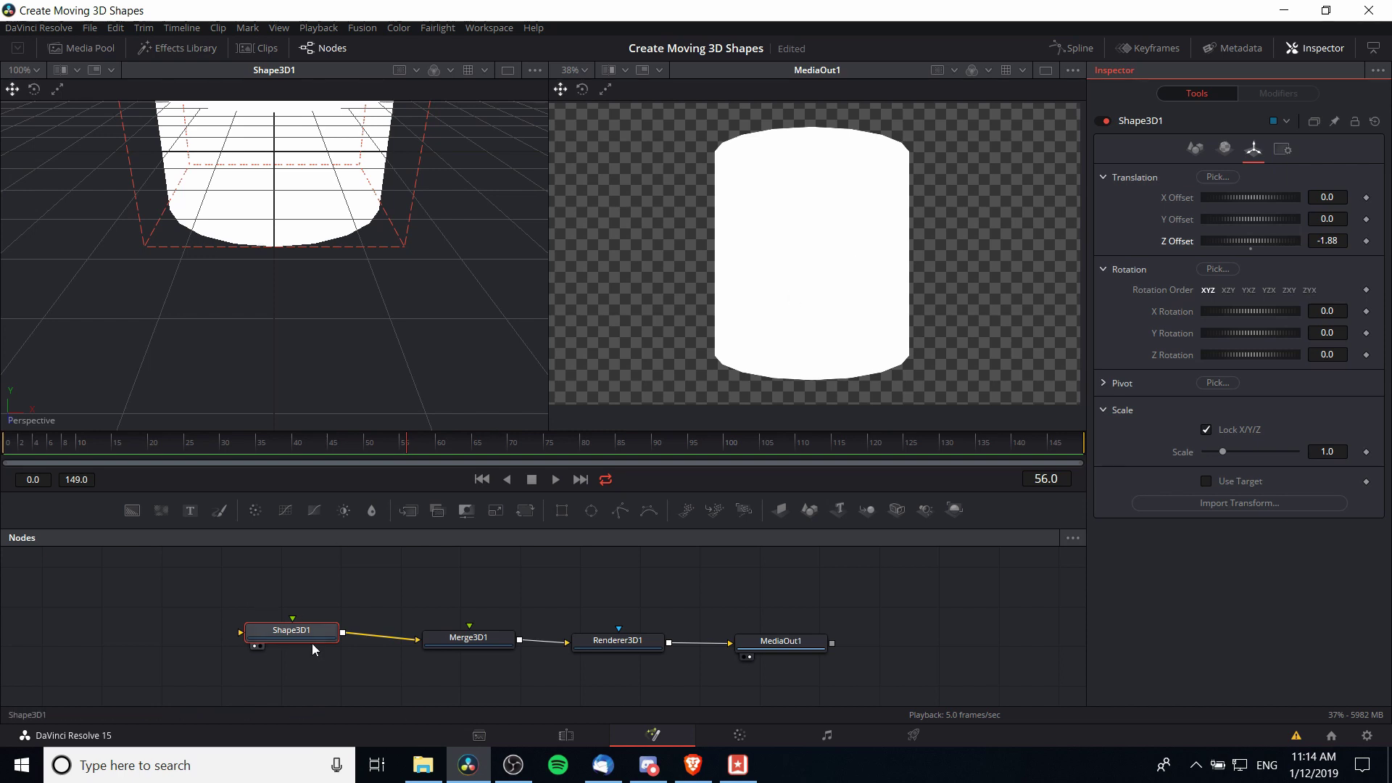
{"action": "left_click_drag", "start_coordinate": [316, 646], "coordinate": [309, 648]}
{"action": "scroll", "coordinate": [457, 600], "scroll_direction": "left", "scroll_amount": 2}
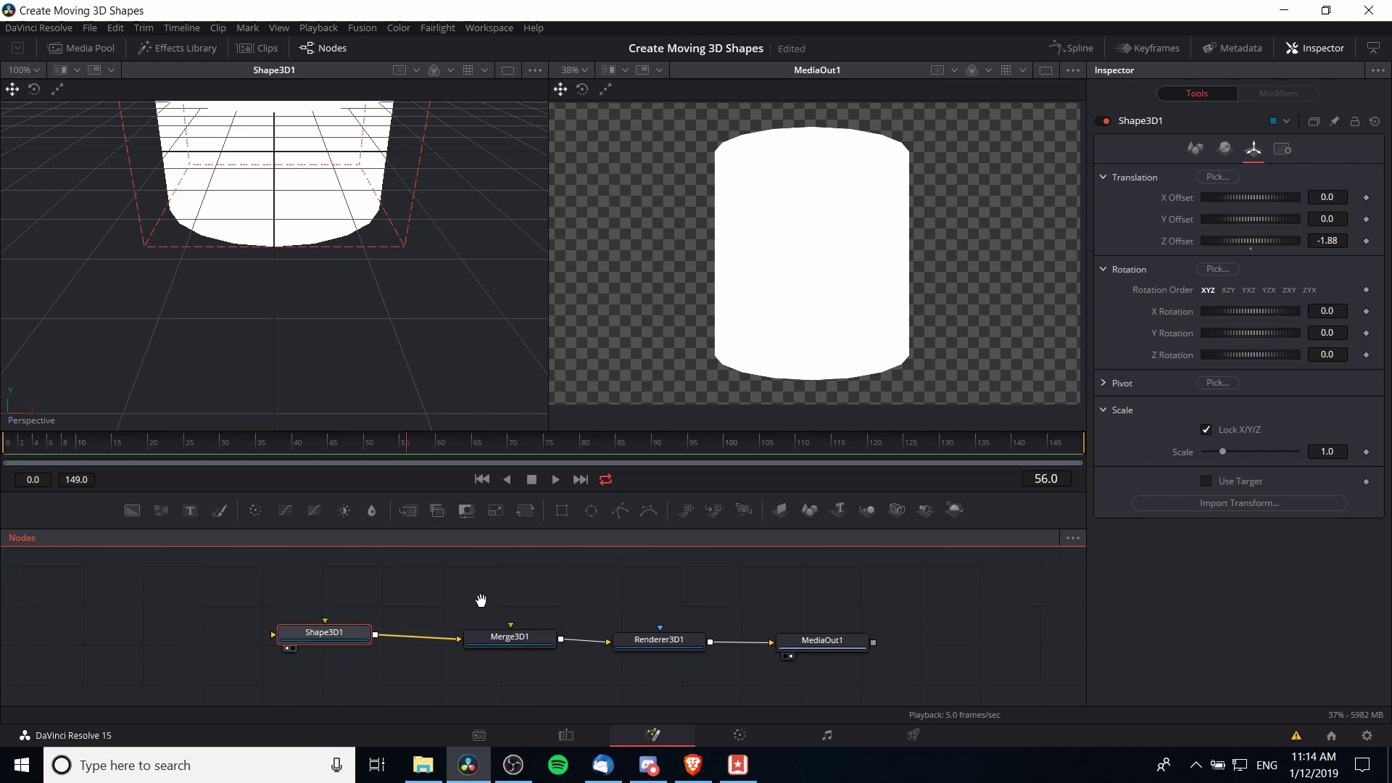
{"action": "left_click_drag", "start_coordinate": [508, 646], "coordinate": [494, 646]}
{"action": "left_click", "coordinate": [355, 639]}
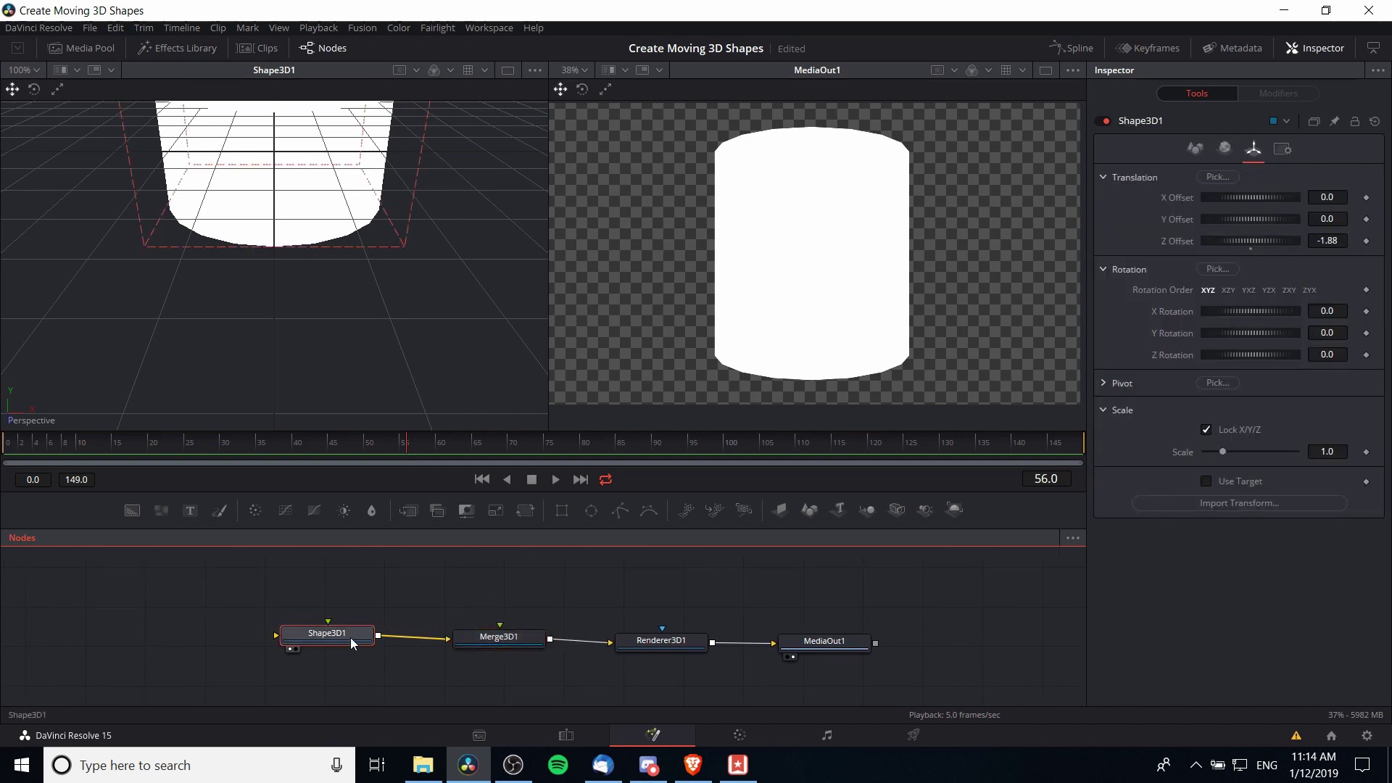
{"action": "left_click", "coordinate": [1225, 149]}
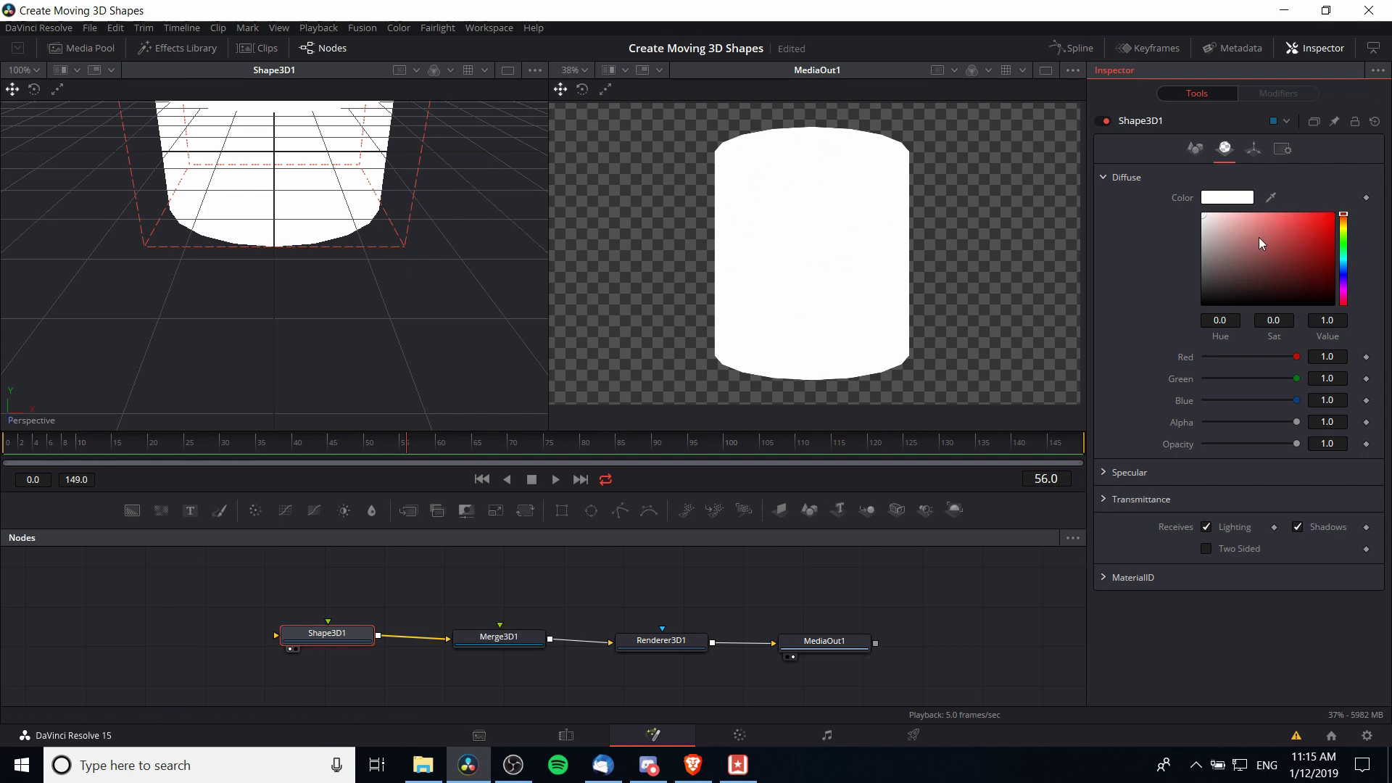
- Make the cylinder's diffuse colour dark red (Red 0.331, Green/Blue 0.049), keeping specular white
{"action": "left_click_drag", "start_coordinate": [1258, 237], "coordinate": [1324, 262]}
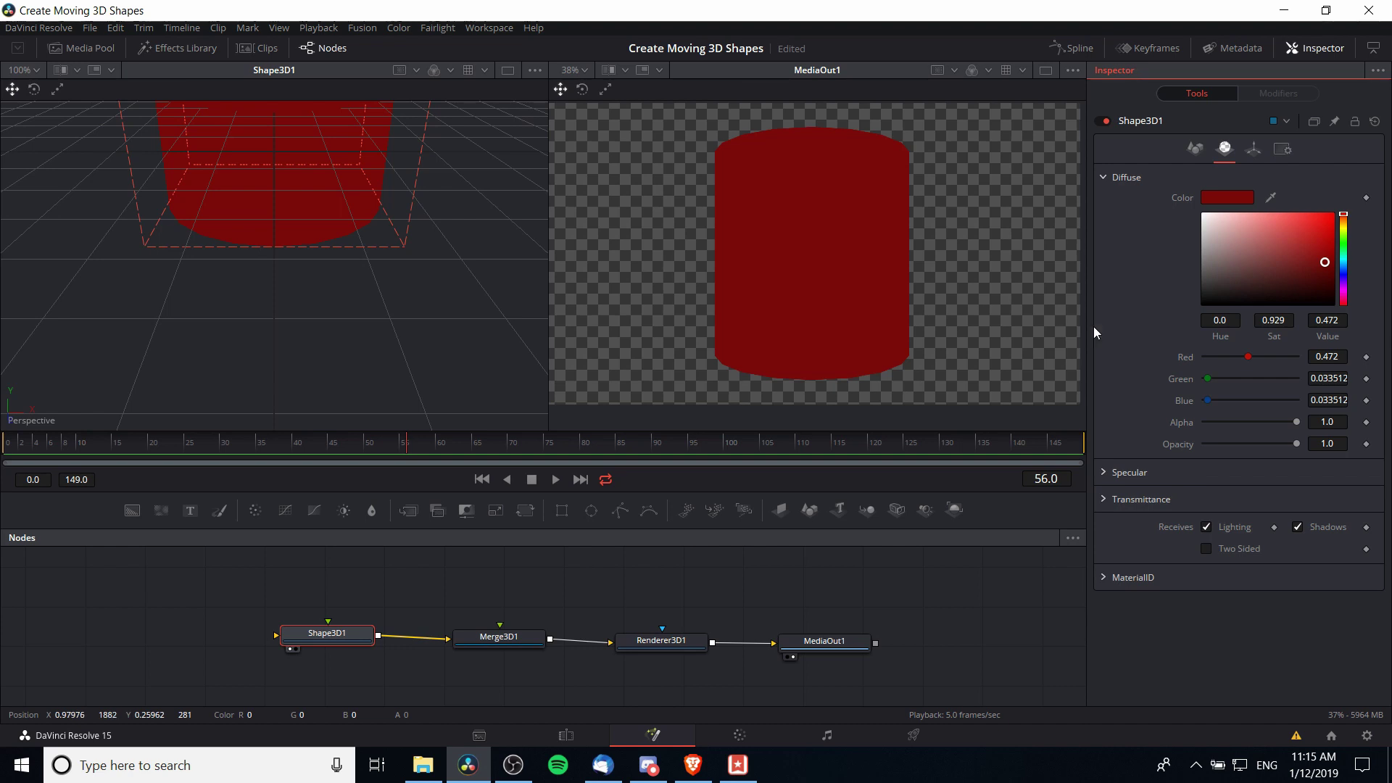
{"action": "left_click", "coordinate": [1107, 478]}
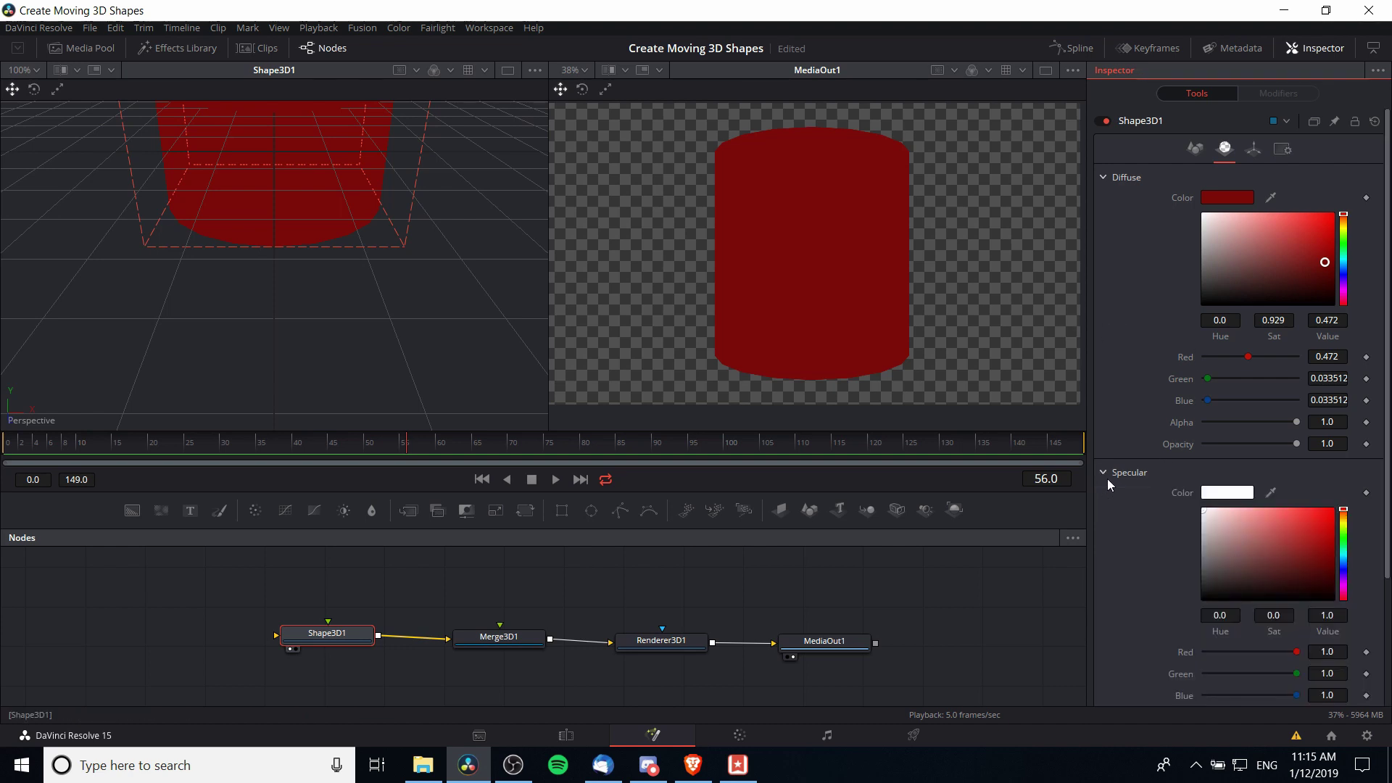
{"action": "left_click_drag", "start_coordinate": [1264, 537], "coordinate": [1140, 495]}
{"action": "key", "text": "ctrl+z"}
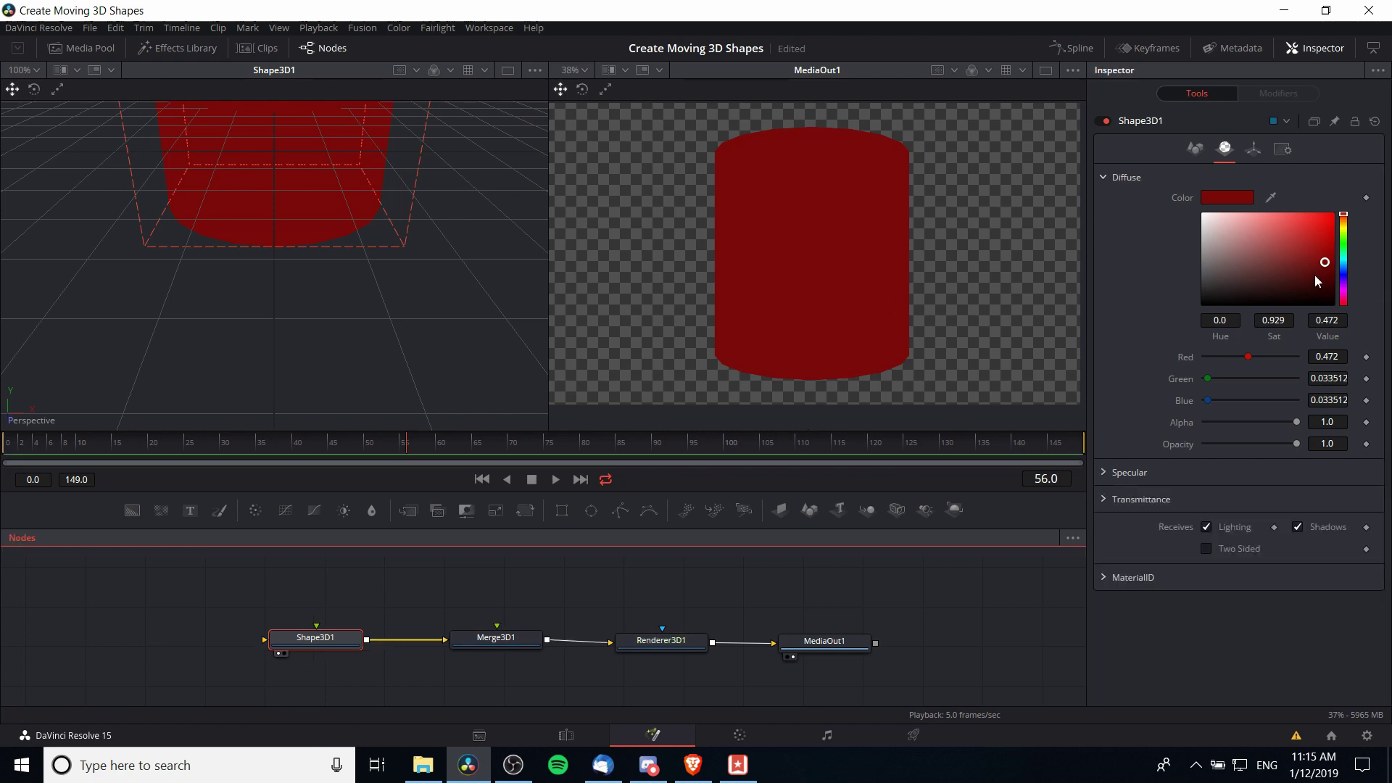
{"action": "left_click", "coordinate": [1315, 274]}
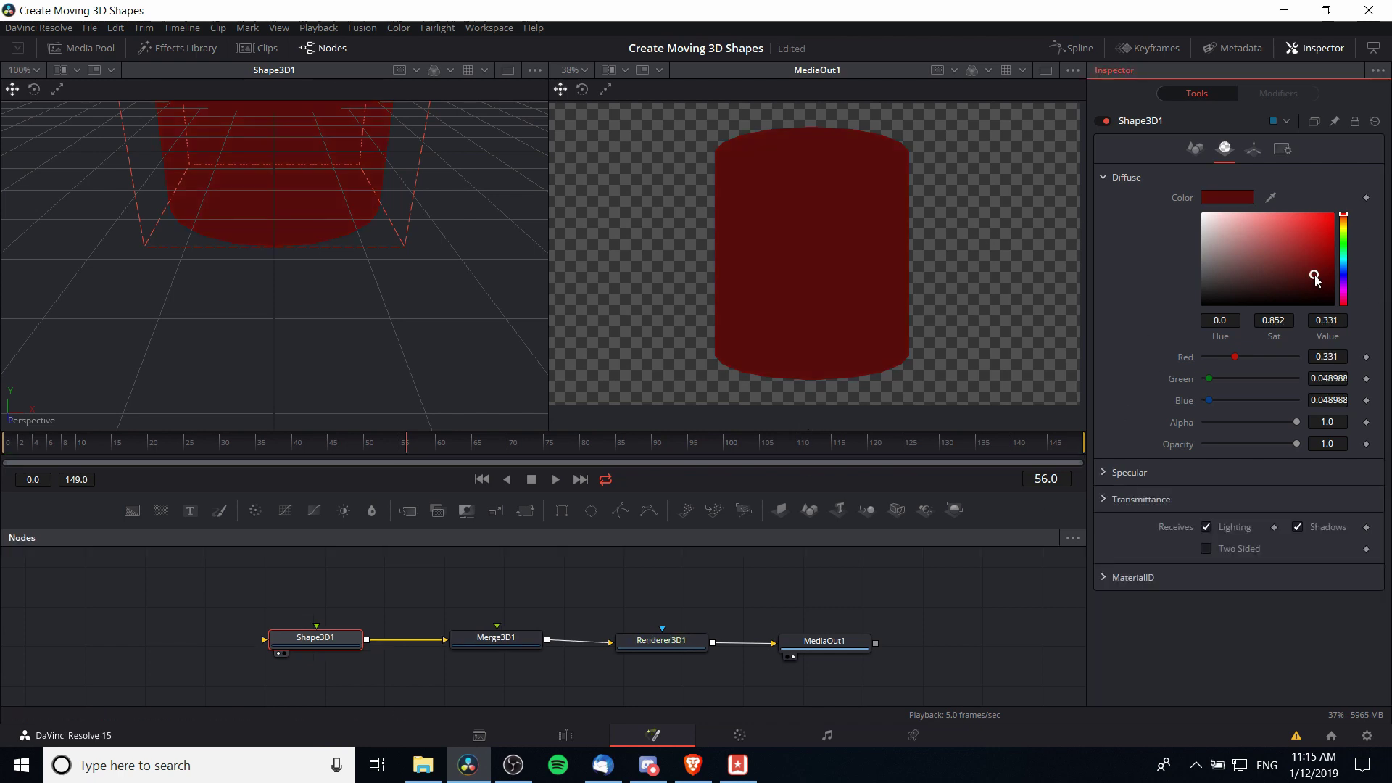
{"action": "left_click", "coordinate": [480, 595]}
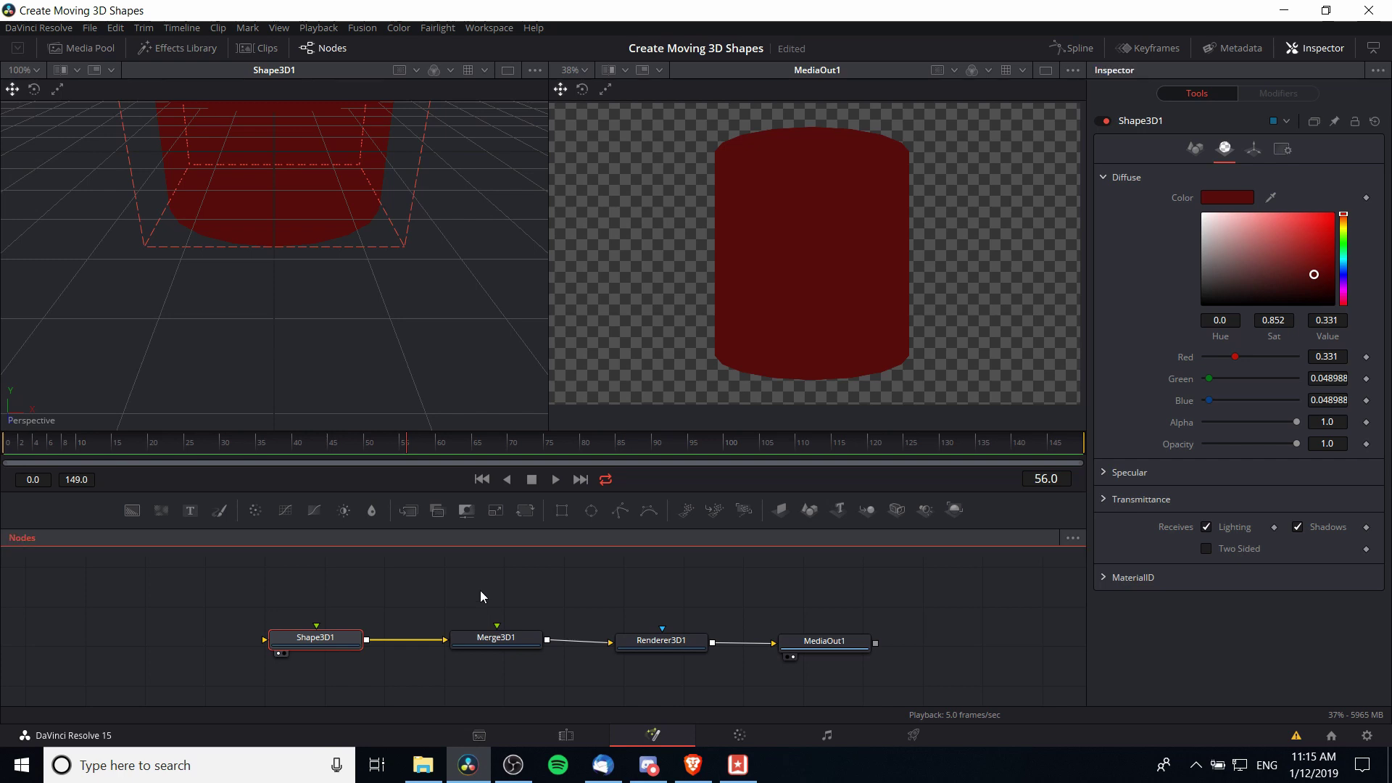
- Place the SpotLight1 node above Merge3D1 and pan the 3D view left
{"action": "left_click", "coordinate": [925, 516]}
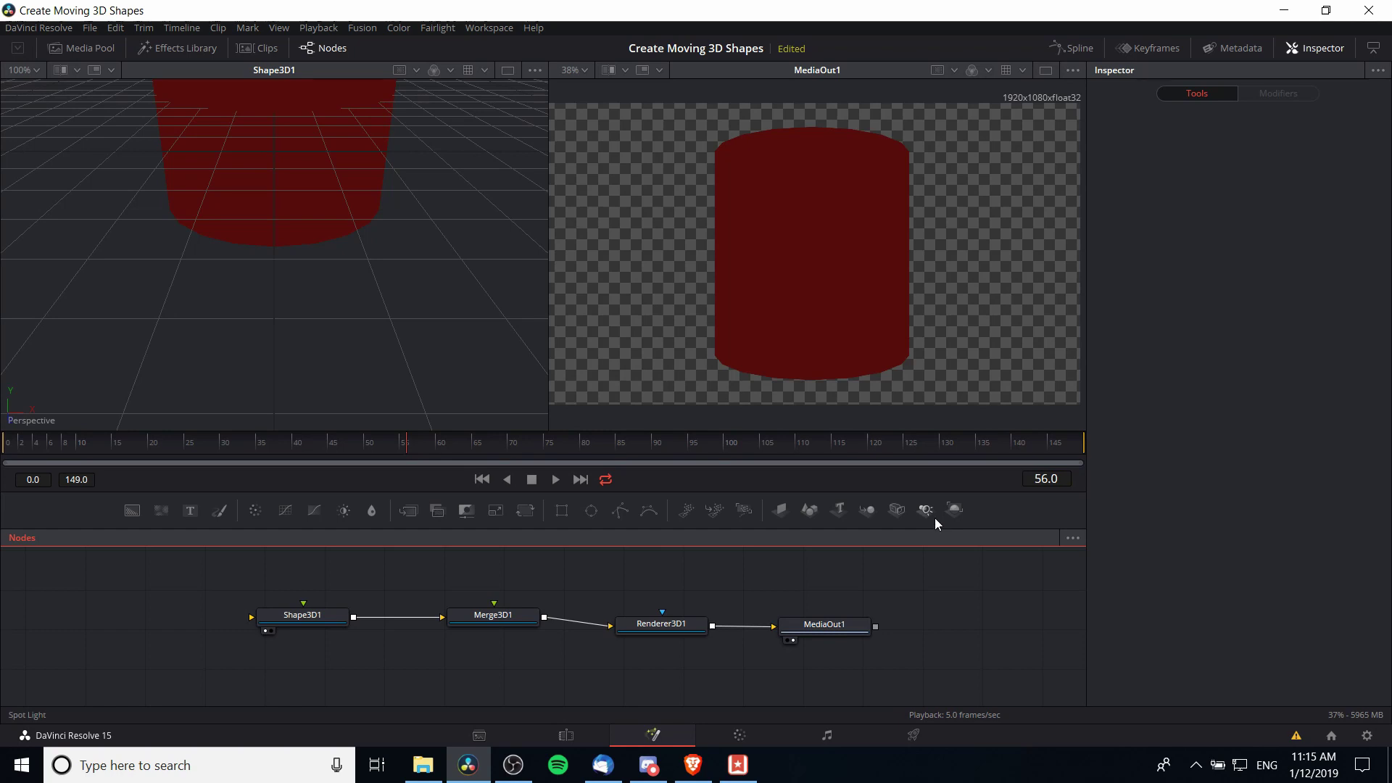
{"action": "left_click_drag", "start_coordinate": [519, 644], "coordinate": [499, 584]}
{"action": "scroll", "coordinate": [413, 319], "scroll_direction": "up", "scroll_amount": 3}
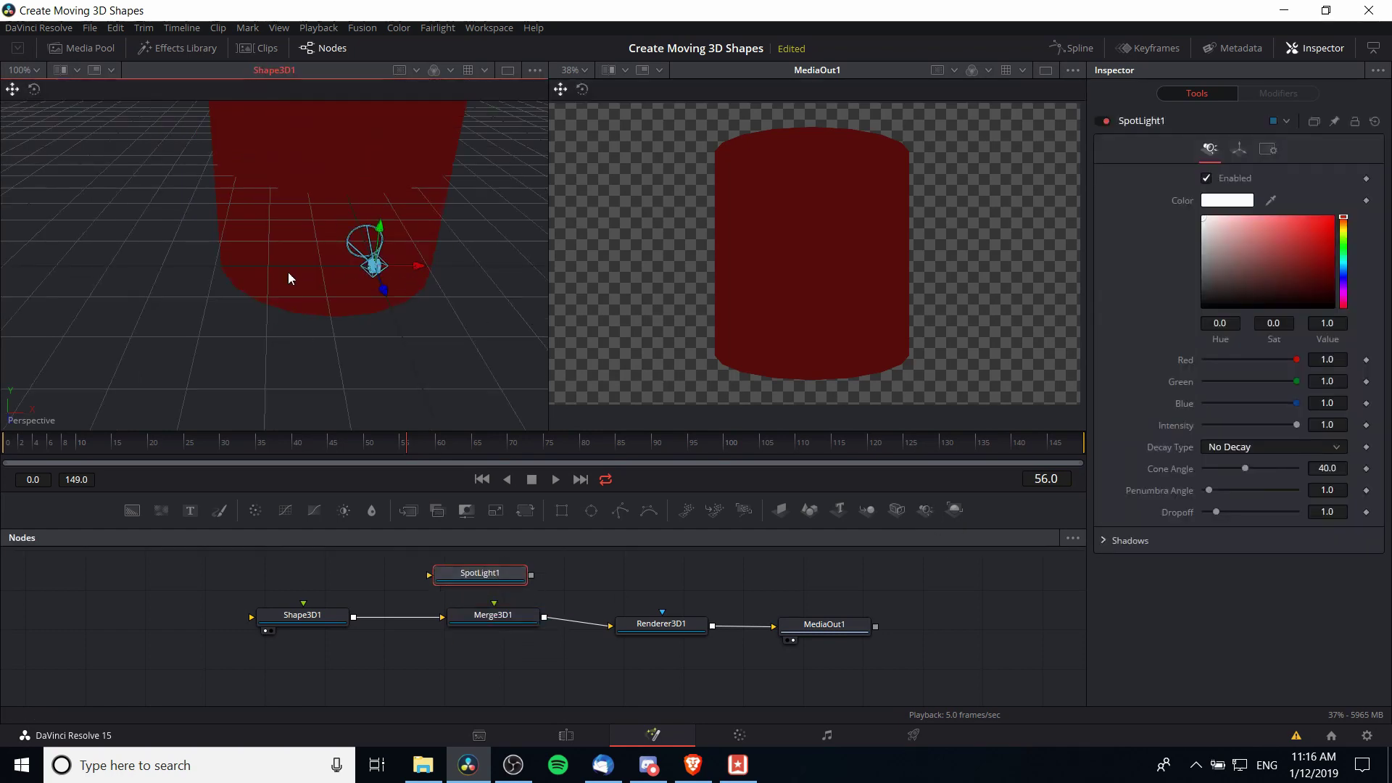
{"action": "left_click_drag", "start_coordinate": [452, 268], "coordinate": [397, 306]}
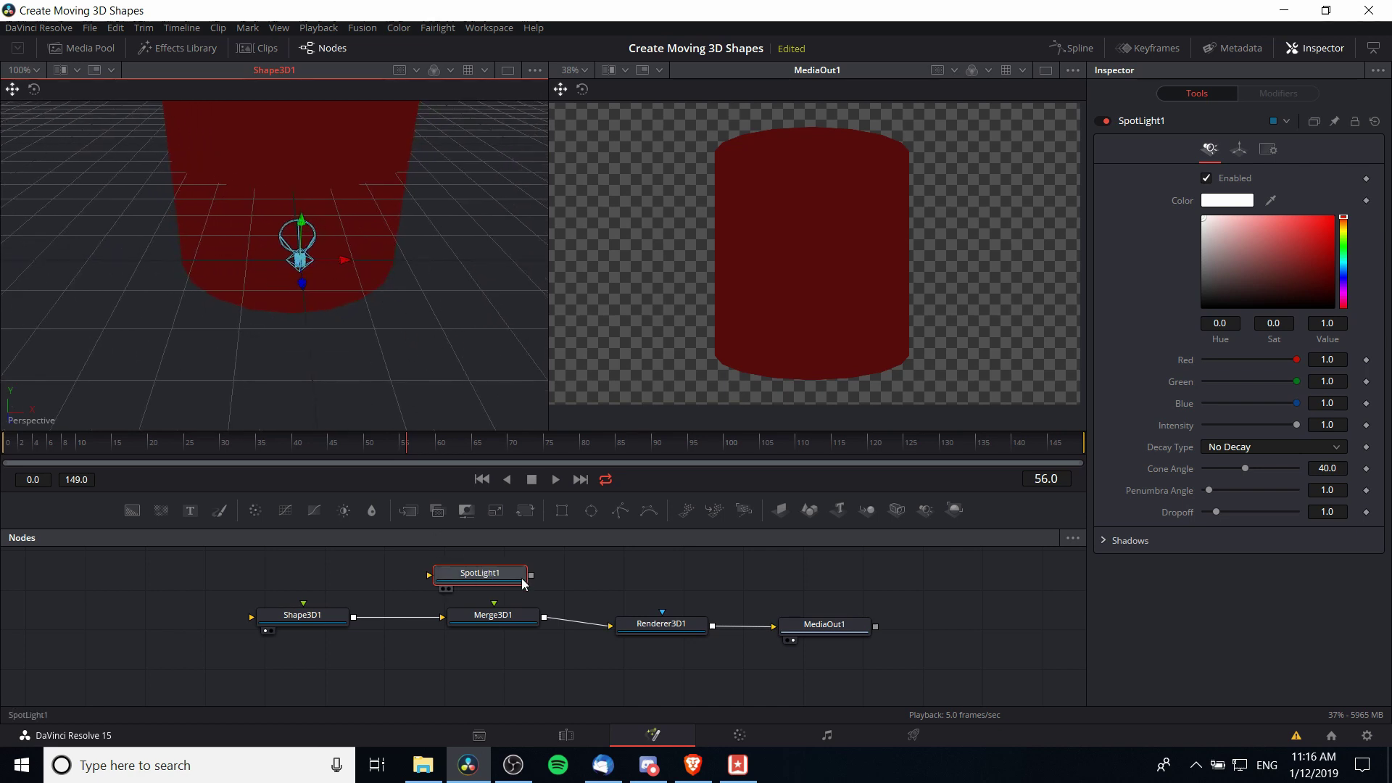
- Wire SpotLight1's output into Merge3D1 and bring the light gizmo and its axes into view
{"action": "left_click", "coordinate": [302, 614]}
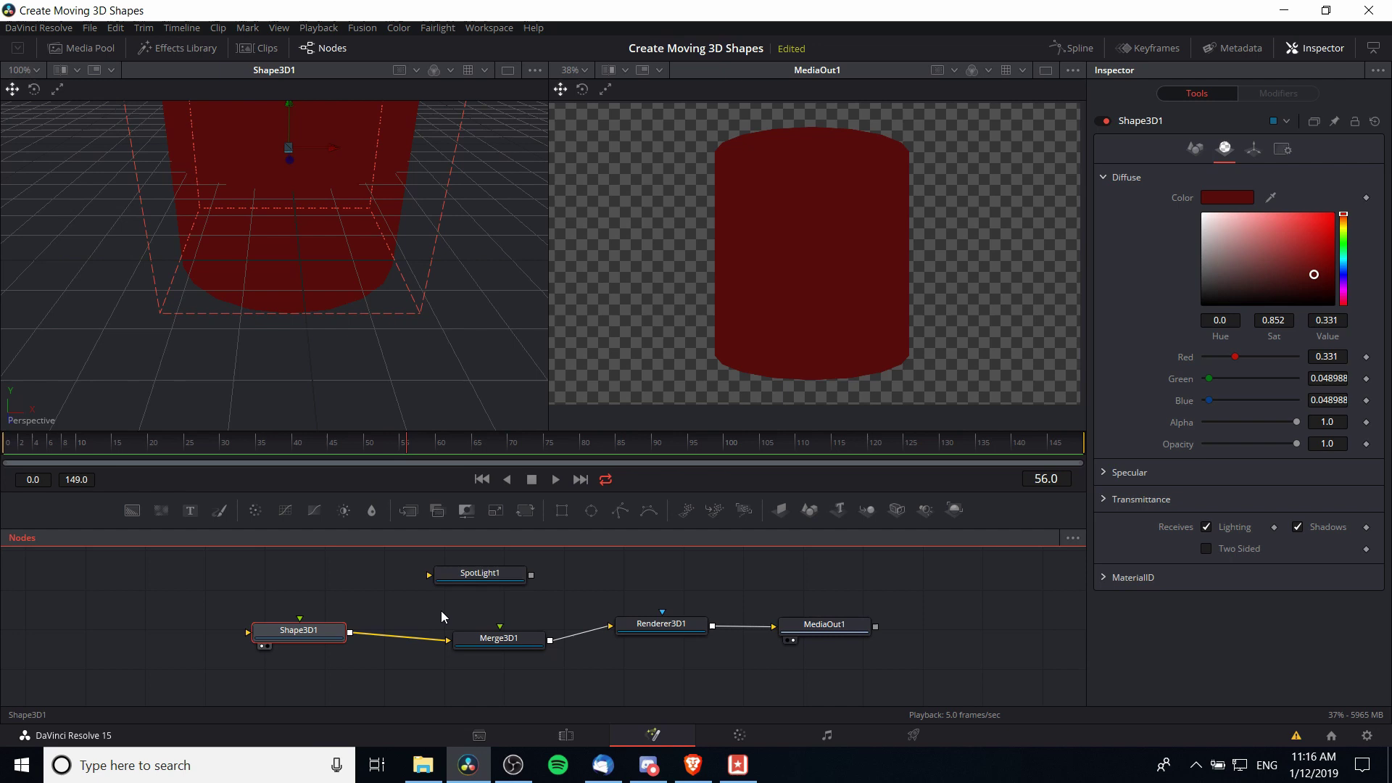
{"action": "left_click", "coordinate": [484, 578]}
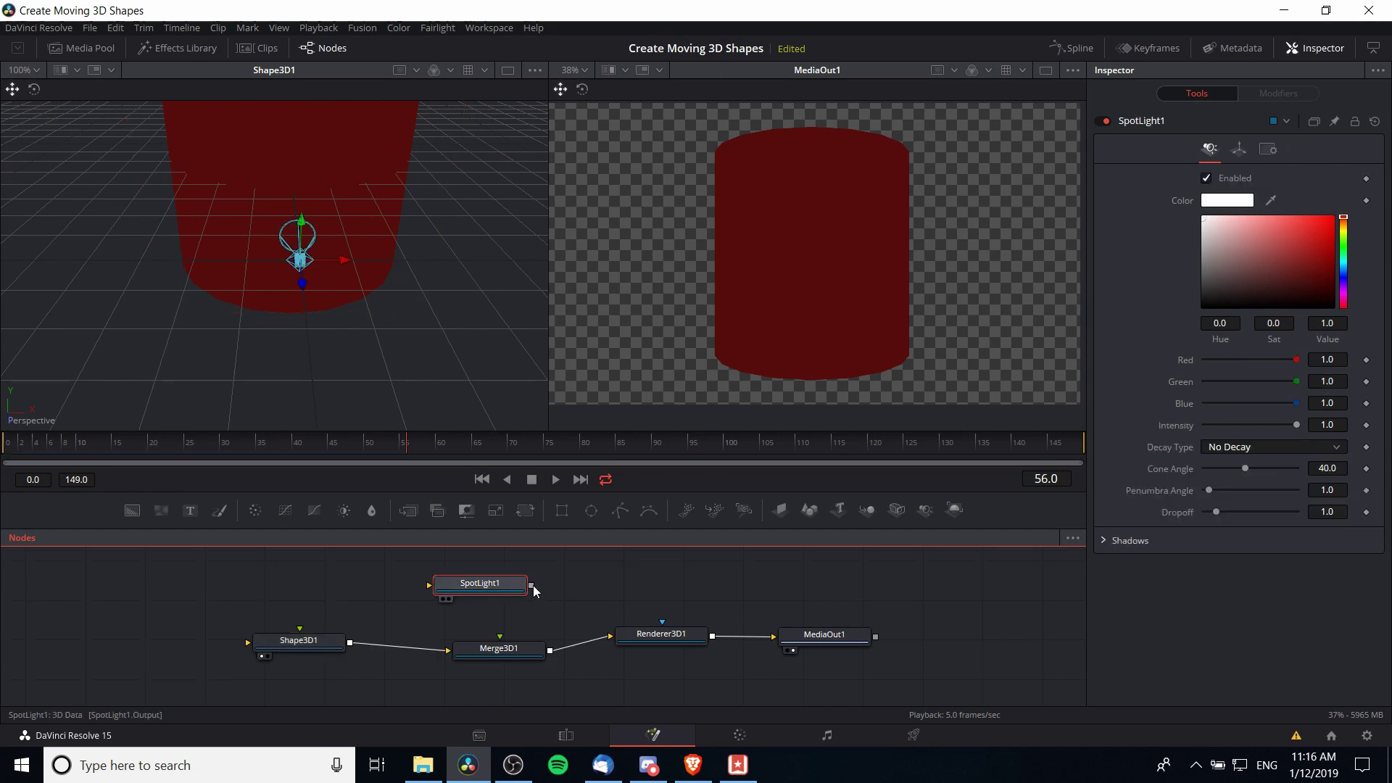
{"action": "left_click_drag", "start_coordinate": [531, 584], "coordinate": [522, 654]}
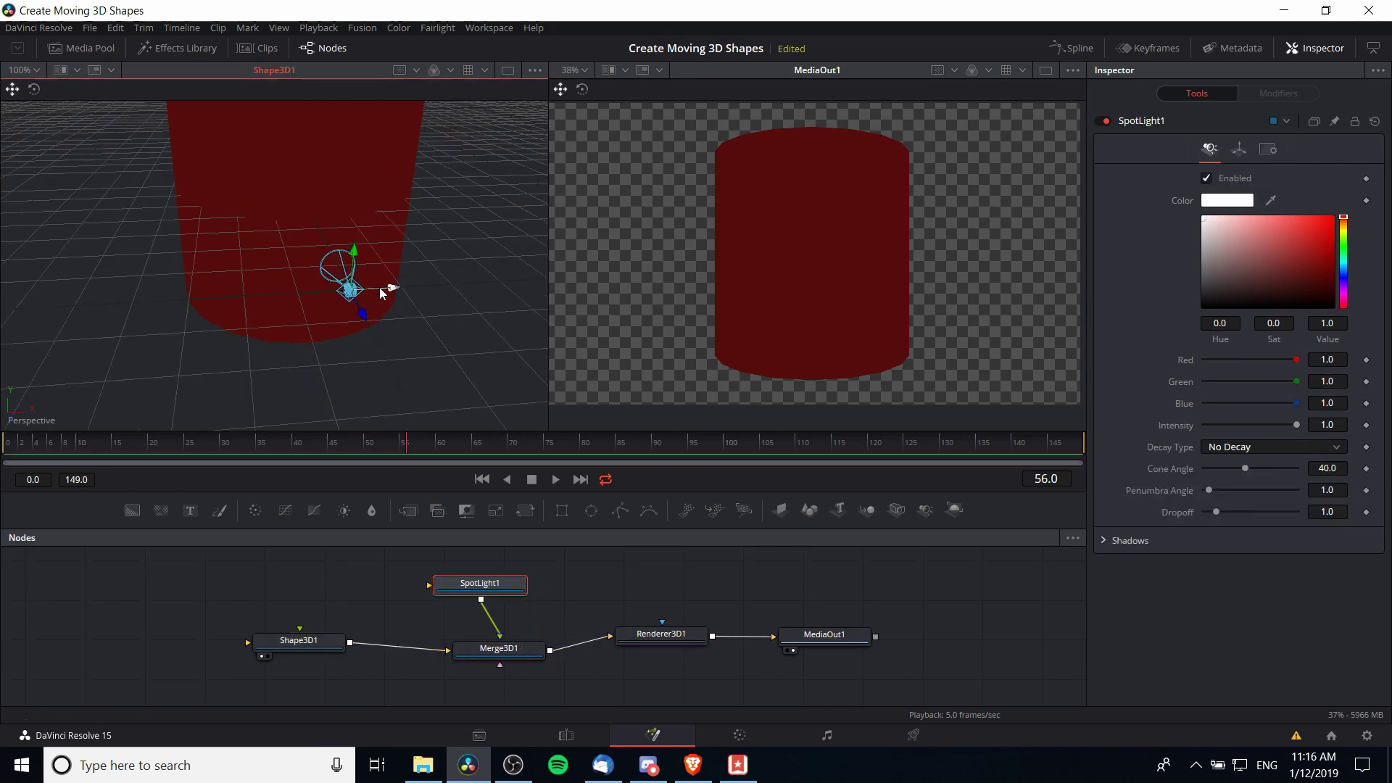
{"action": "left_click_drag", "start_coordinate": [348, 287], "coordinate": [434, 361]}
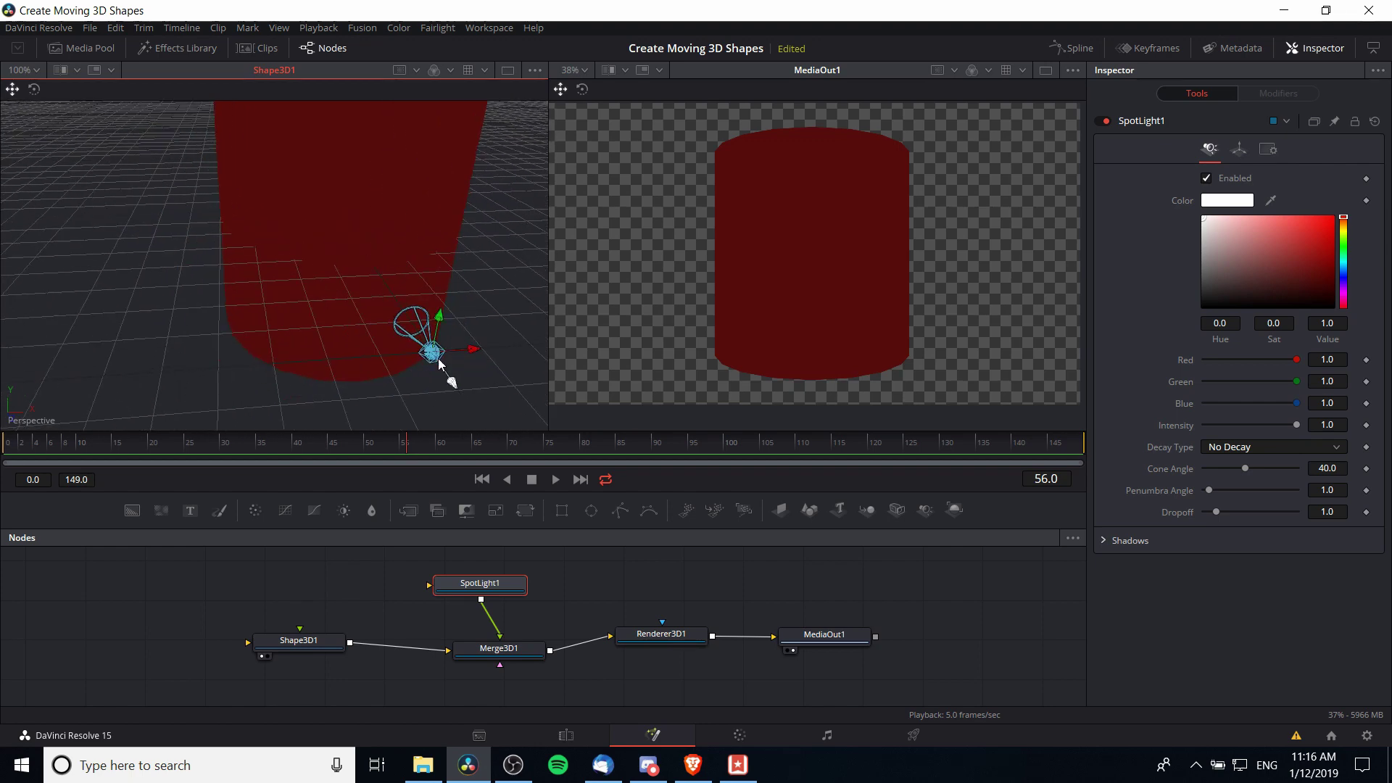
{"action": "left_click_drag", "start_coordinate": [335, 399], "coordinate": [458, 338]}
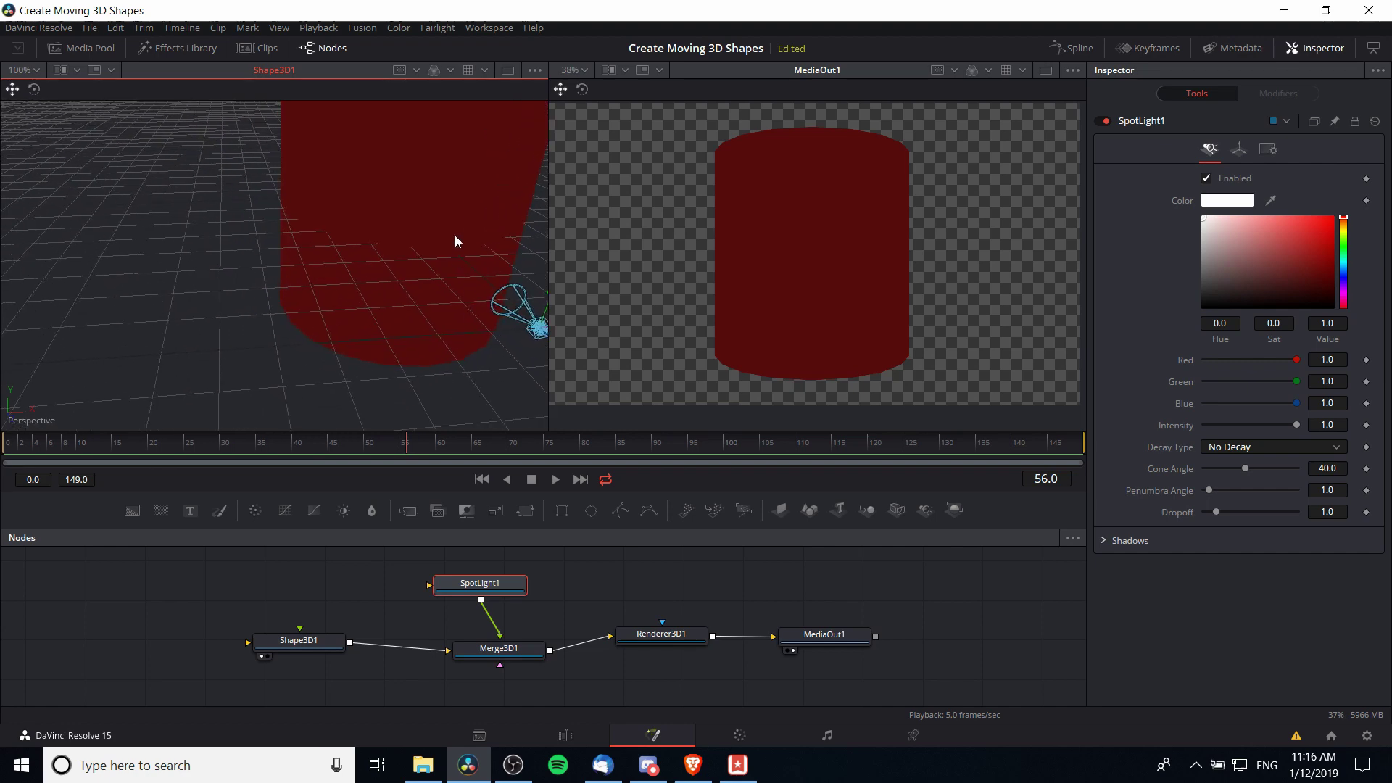
{"action": "left_click_drag", "start_coordinate": [455, 241], "coordinate": [456, 363]}
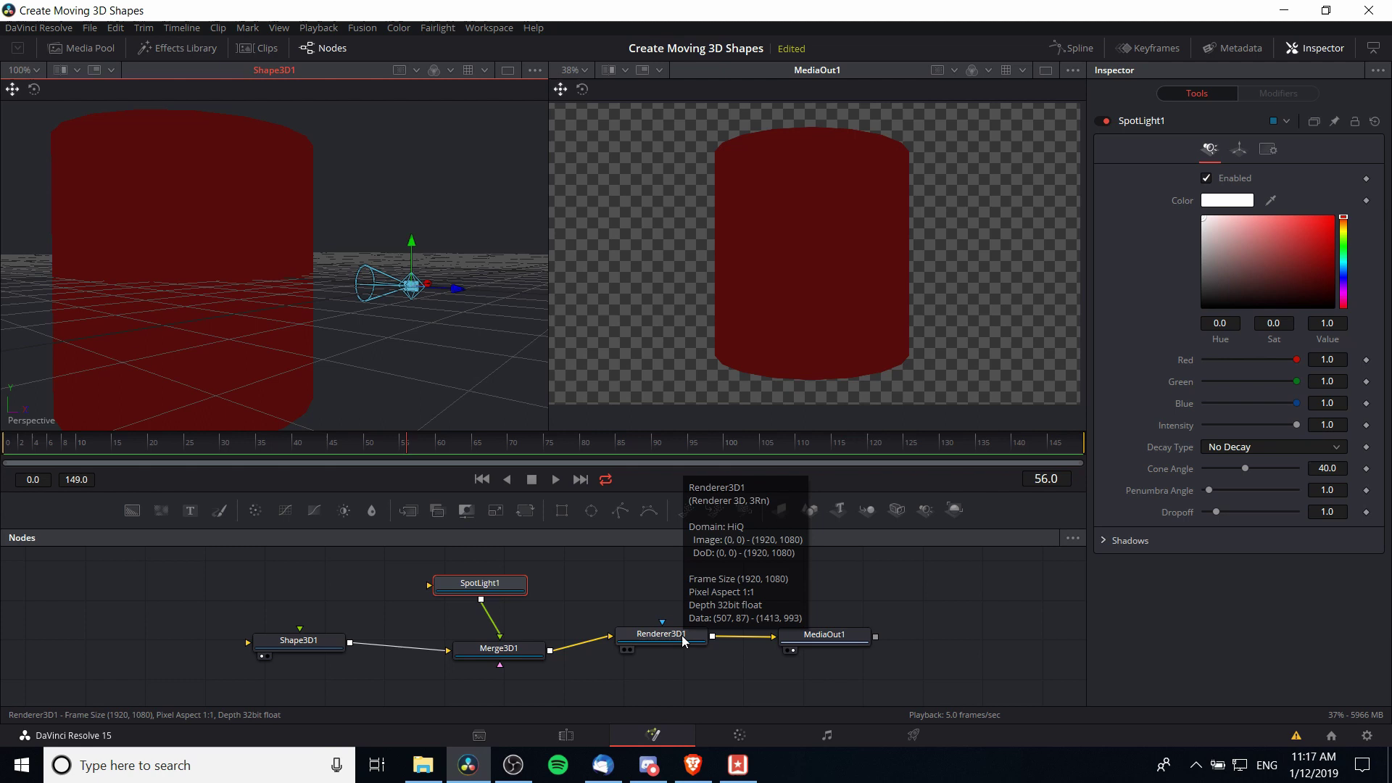
- Enable Lighting on Renderer3D1 so the cylinder renders dark with a spotlight highlight, then select SpotLight1
{"action": "left_click", "coordinate": [682, 641]}
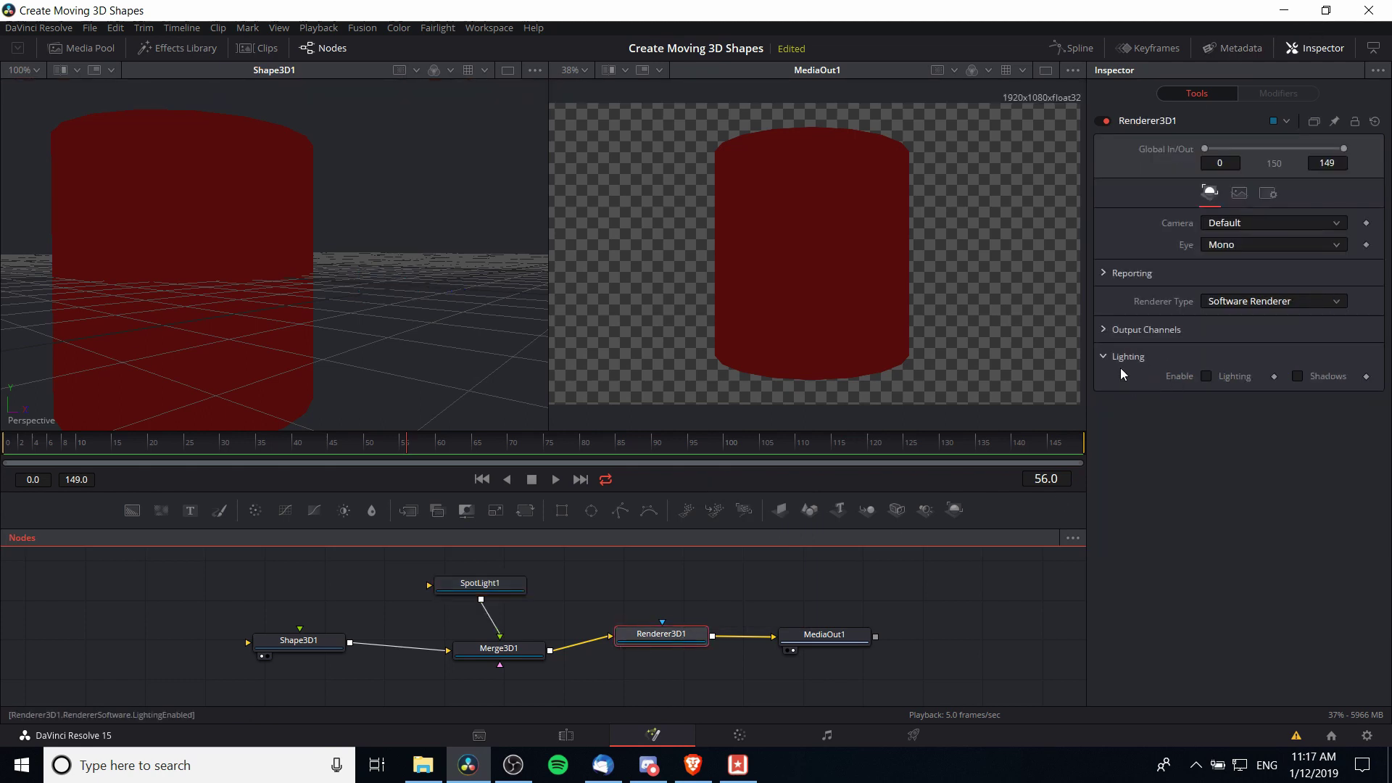
{"action": "left_click", "coordinate": [1206, 376]}
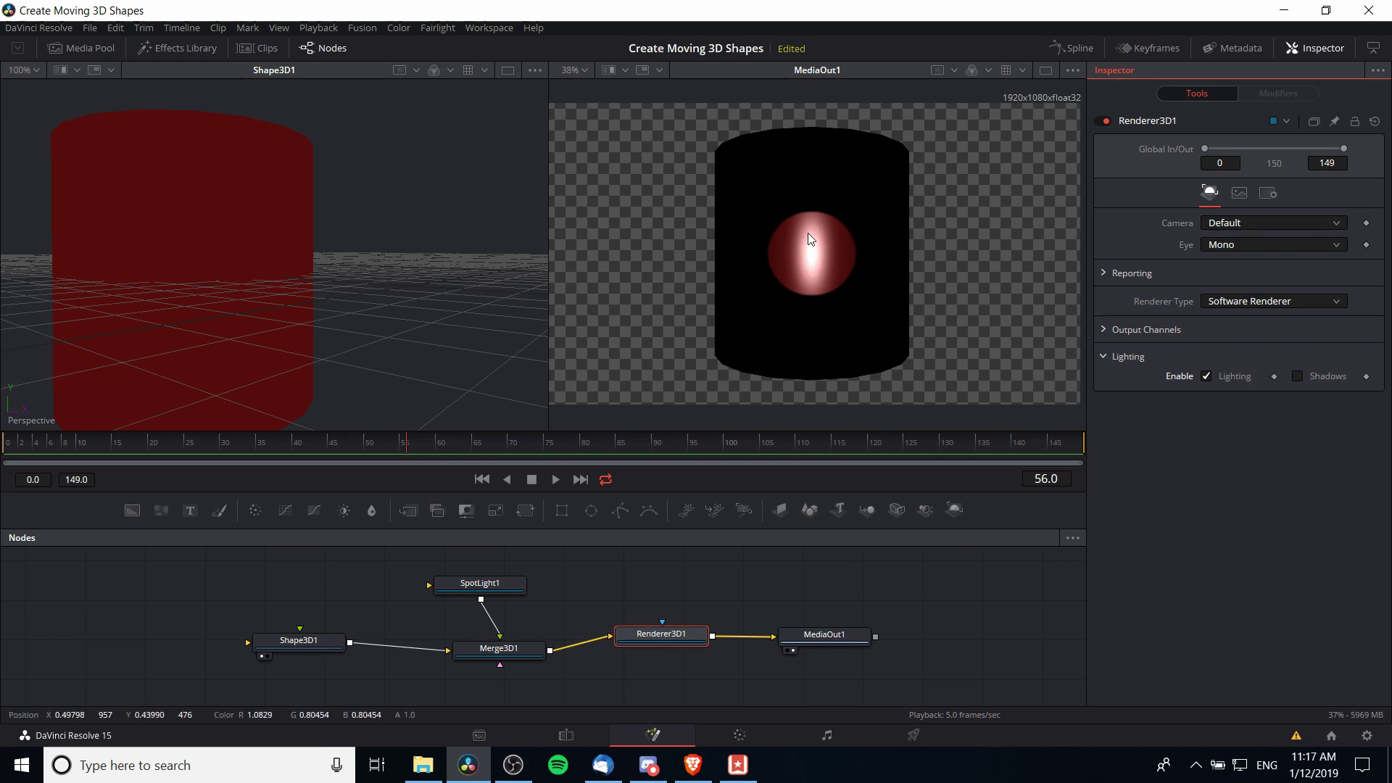
{"action": "left_click", "coordinate": [480, 583]}
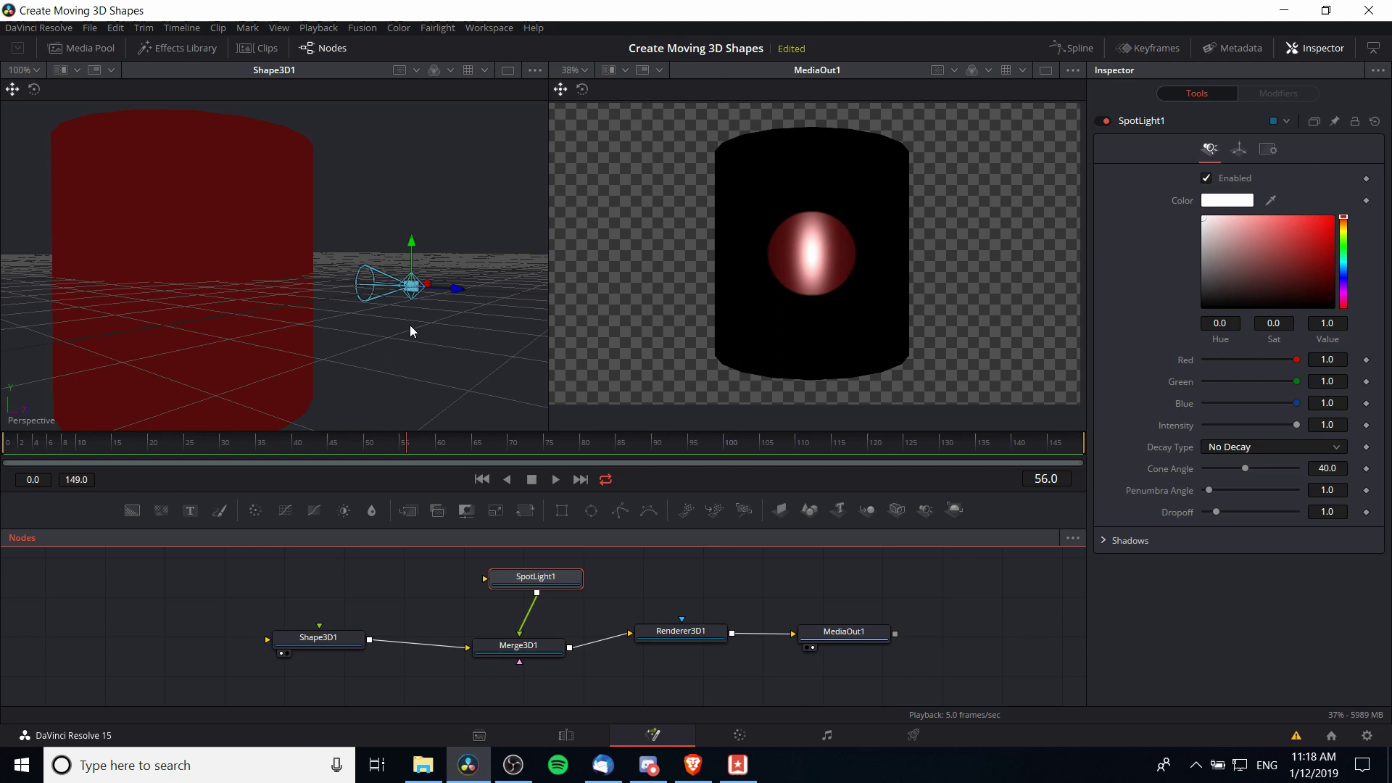
- Add an AmbientLight1 node from the 3D Light tools and connect it into Merge3D1
{"action": "scroll", "coordinate": [537, 636], "scroll_direction": "down", "scroll_amount": 2}
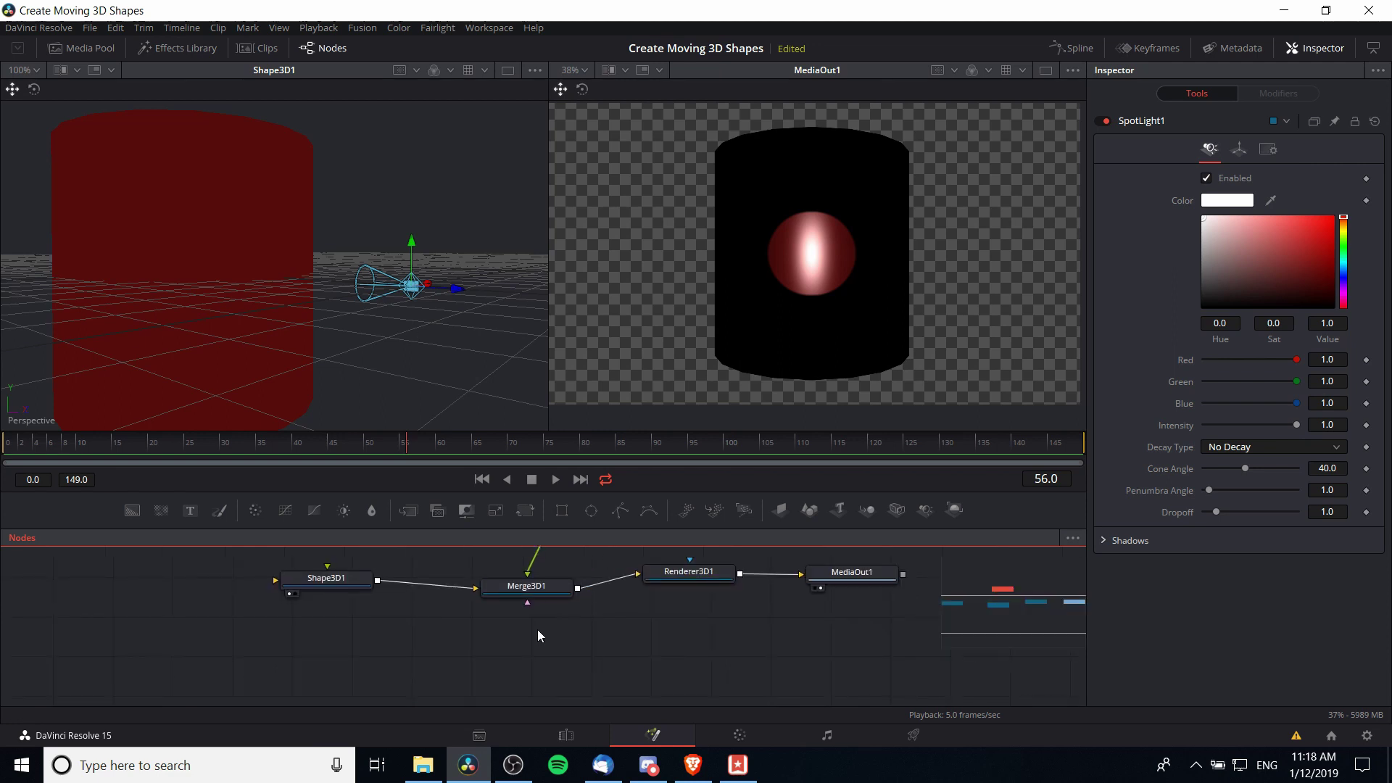
{"action": "right_click", "coordinate": [455, 642]}
{"action": "mouse_move", "coordinate": [507, 400]}
{"action": "mouse_move", "coordinate": [715, 262]}
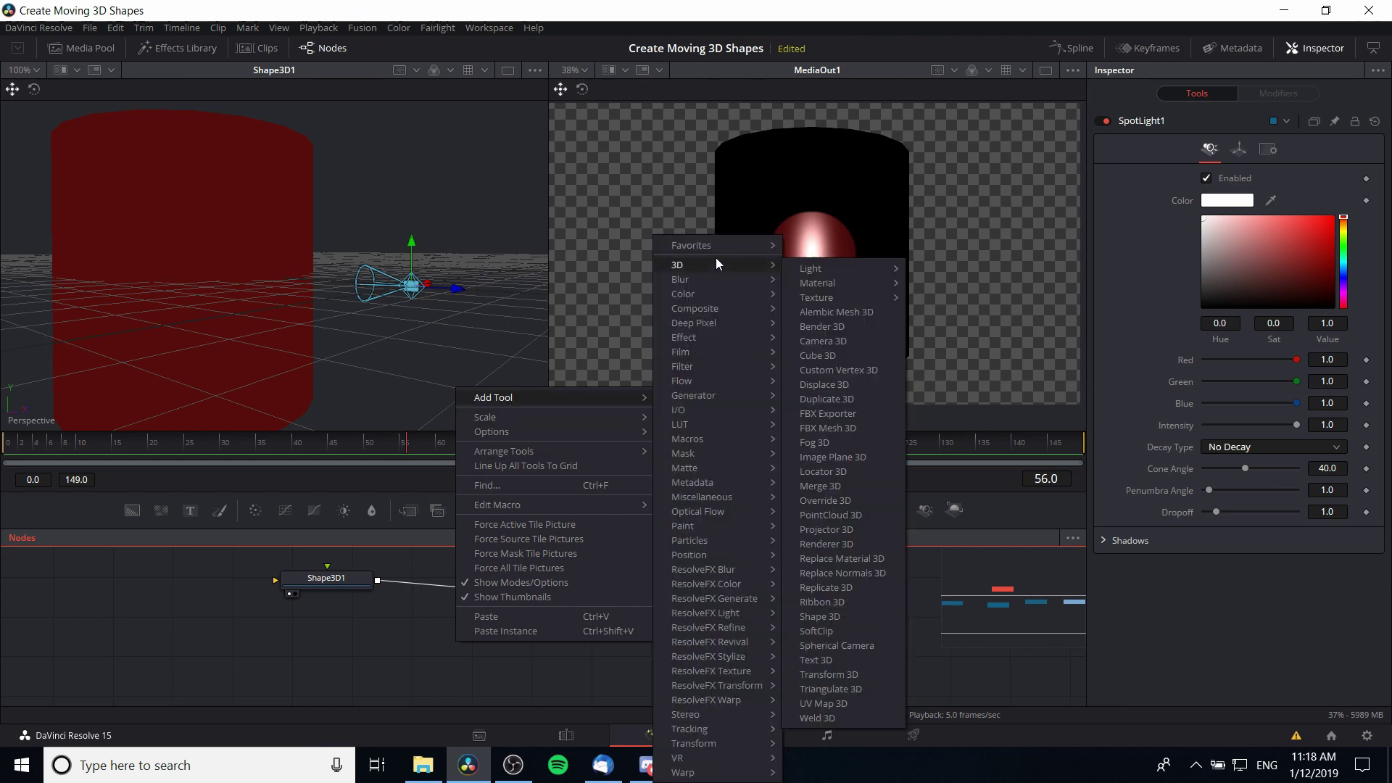
{"action": "mouse_move", "coordinate": [804, 269]}
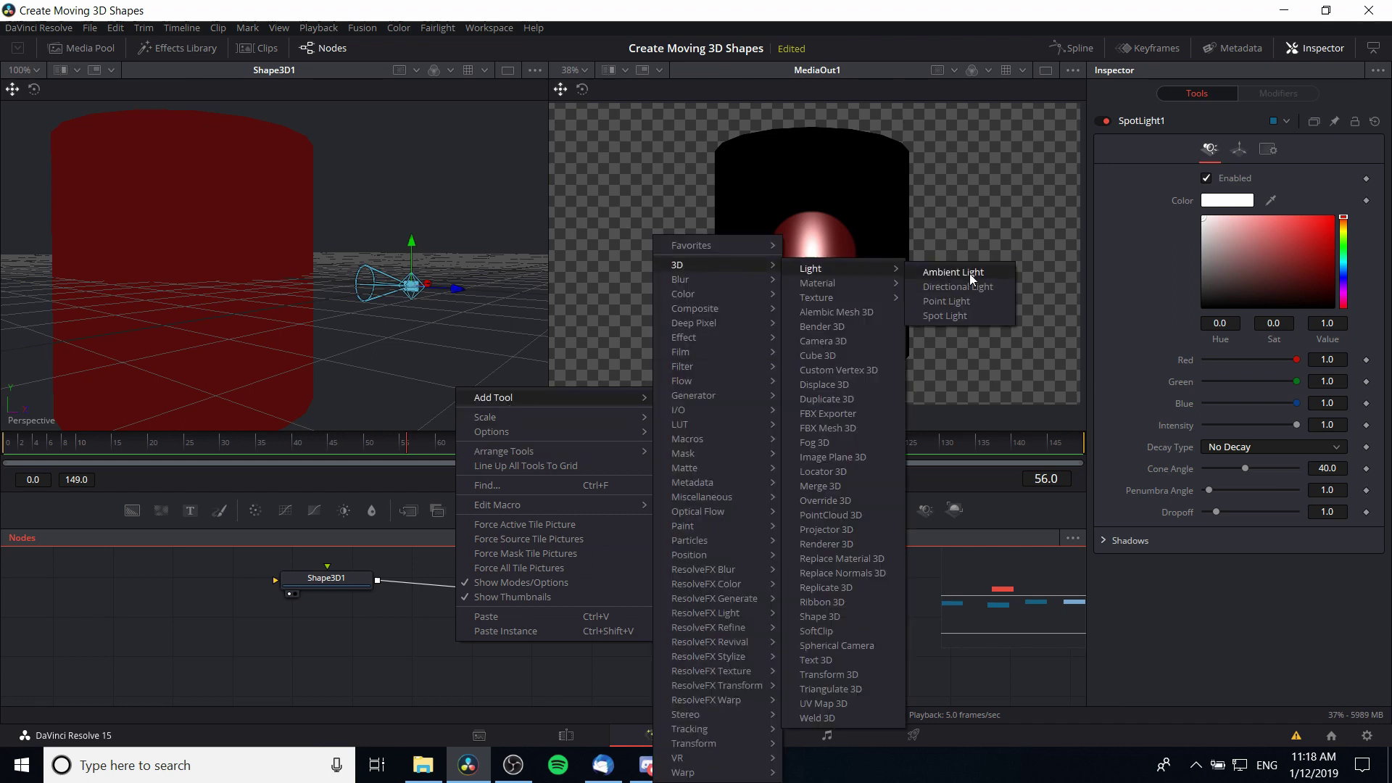
{"action": "left_click", "coordinate": [970, 274]}
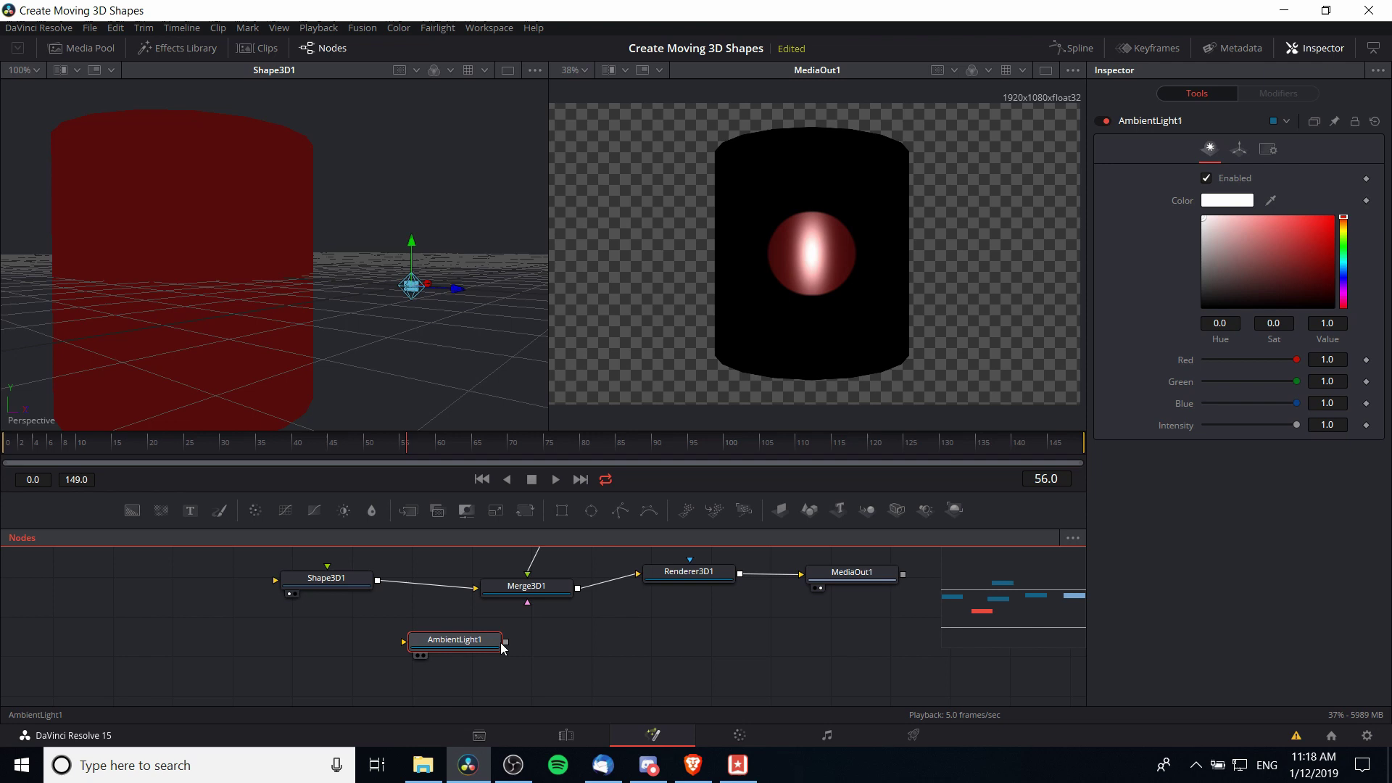
{"action": "left_click_drag", "start_coordinate": [506, 642], "coordinate": [546, 588]}
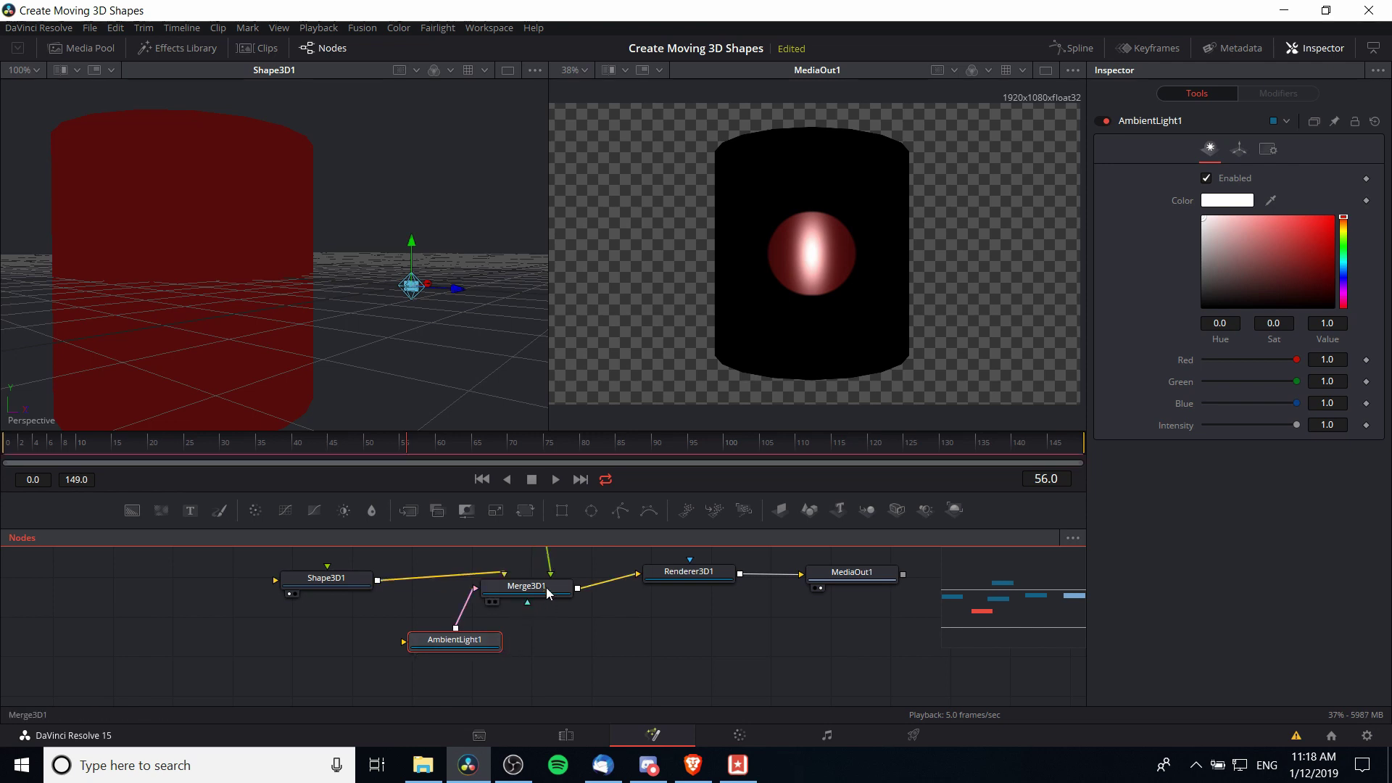
{"action": "left_click_drag", "start_coordinate": [468, 645], "coordinate": [458, 648]}
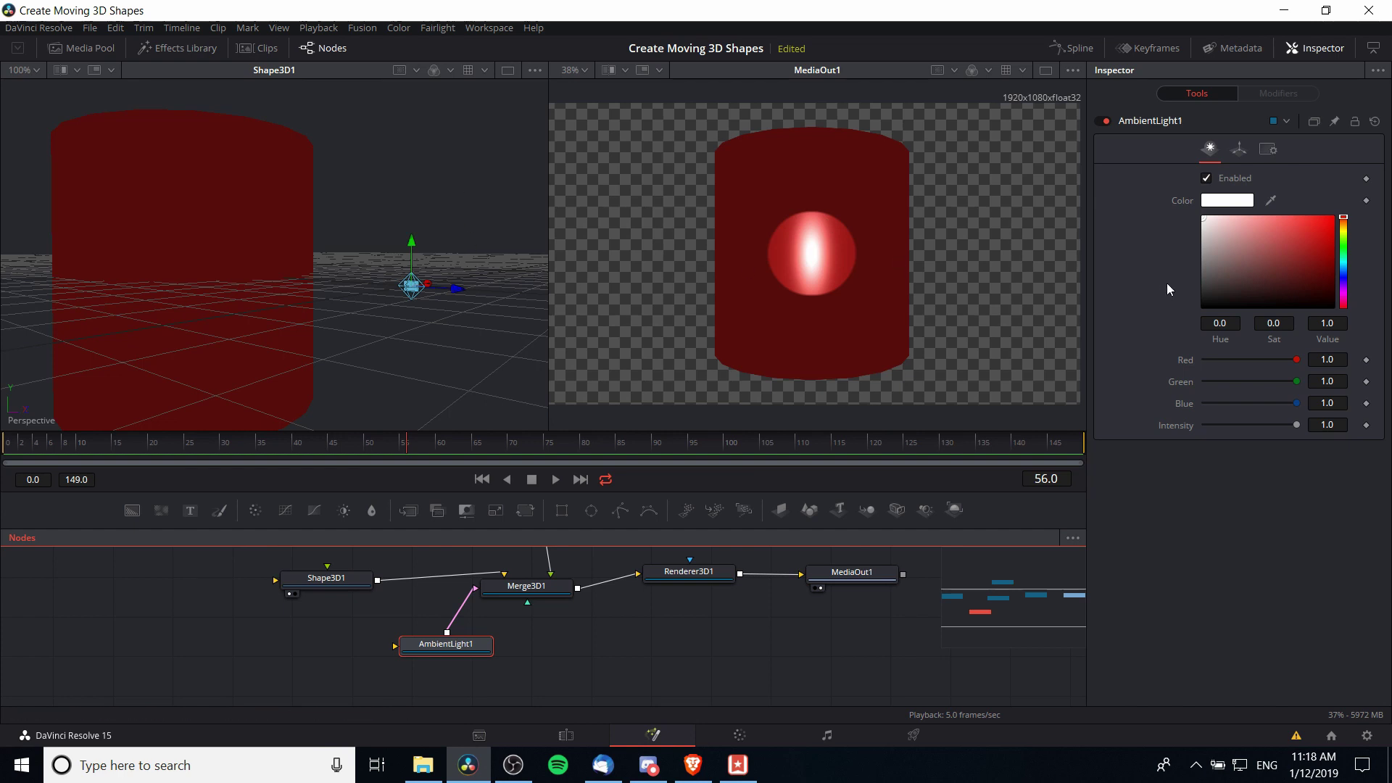
- Set the ambient light intensity to 0.598, trying a light blue tint before keeping it white
{"action": "left_click", "coordinate": [1326, 493]}
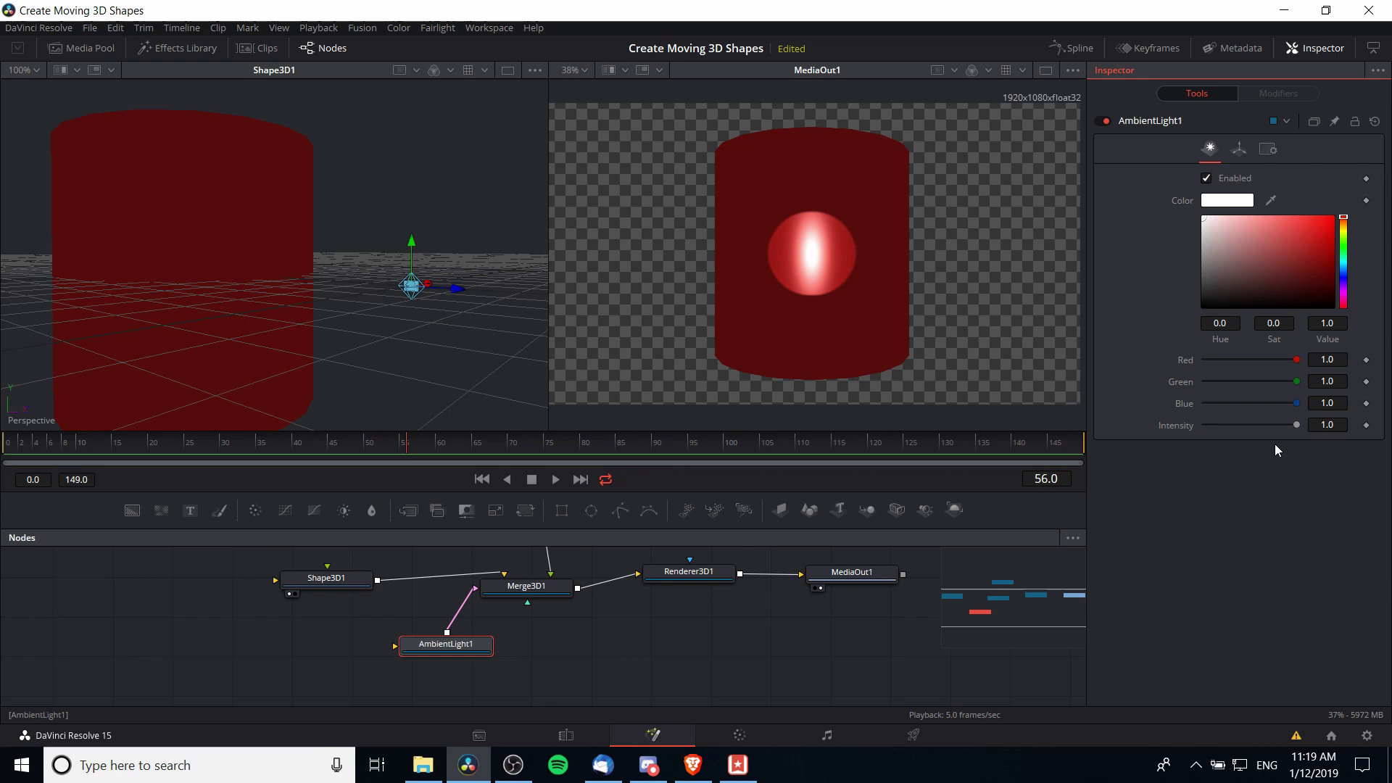
{"action": "left_click_drag", "start_coordinate": [1297, 425], "coordinate": [1260, 426]}
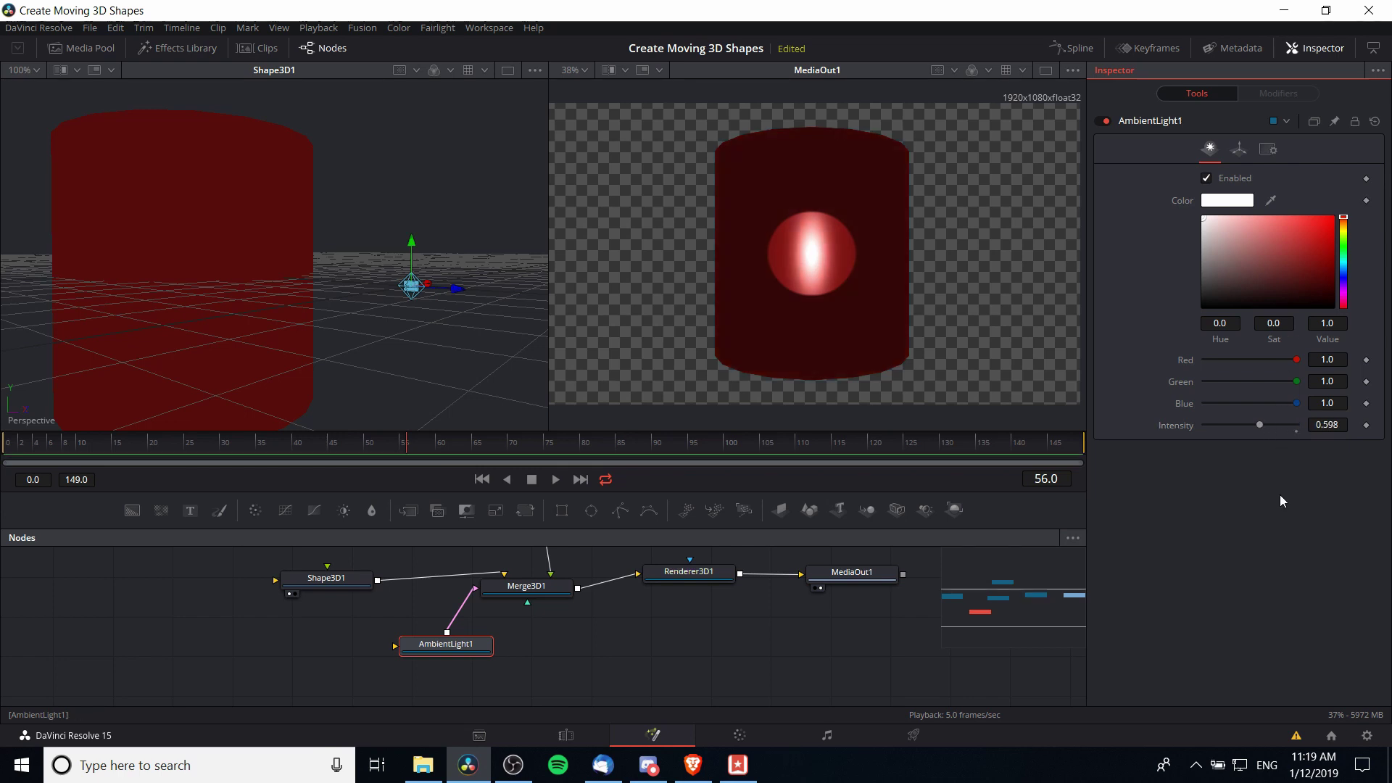
{"action": "left_click", "coordinate": [1343, 270]}
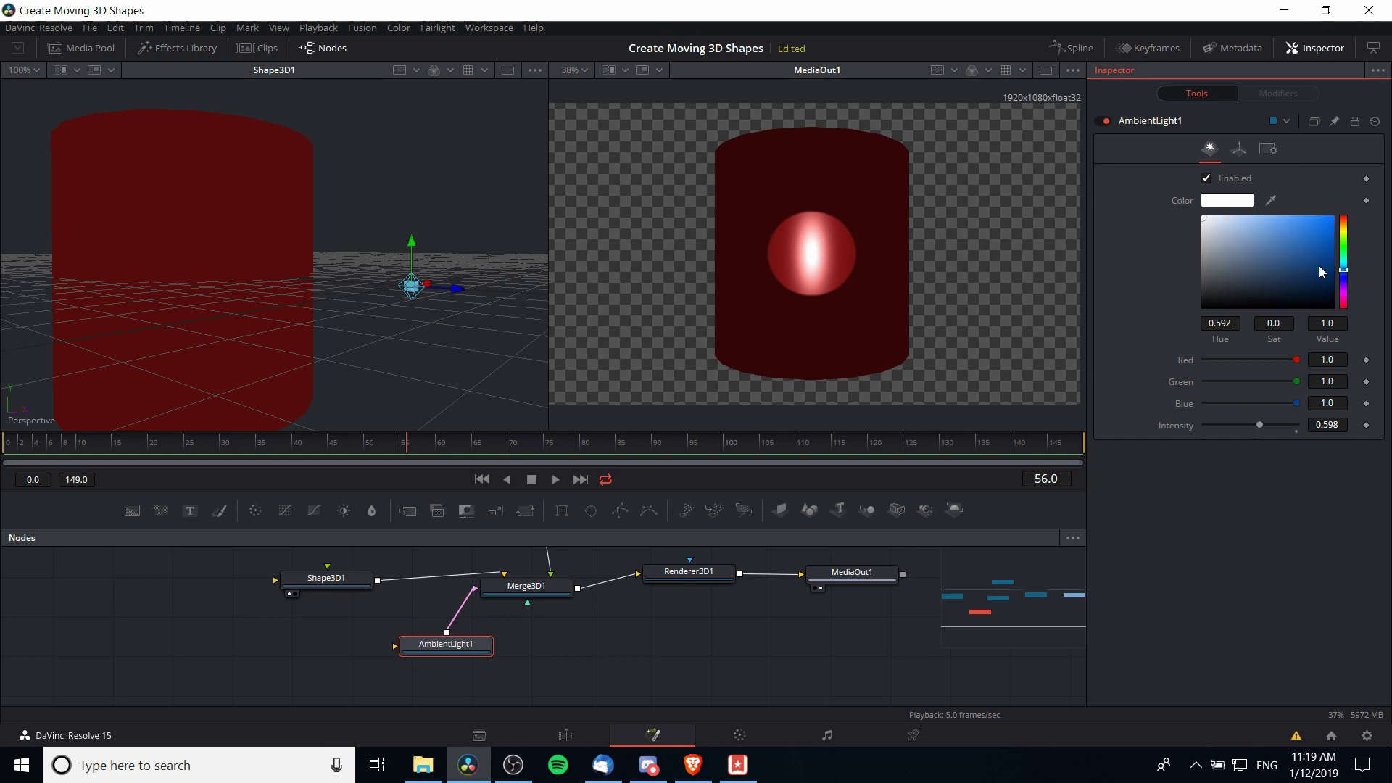
{"action": "left_click_drag", "start_coordinate": [1204, 230], "coordinate": [1248, 219]}
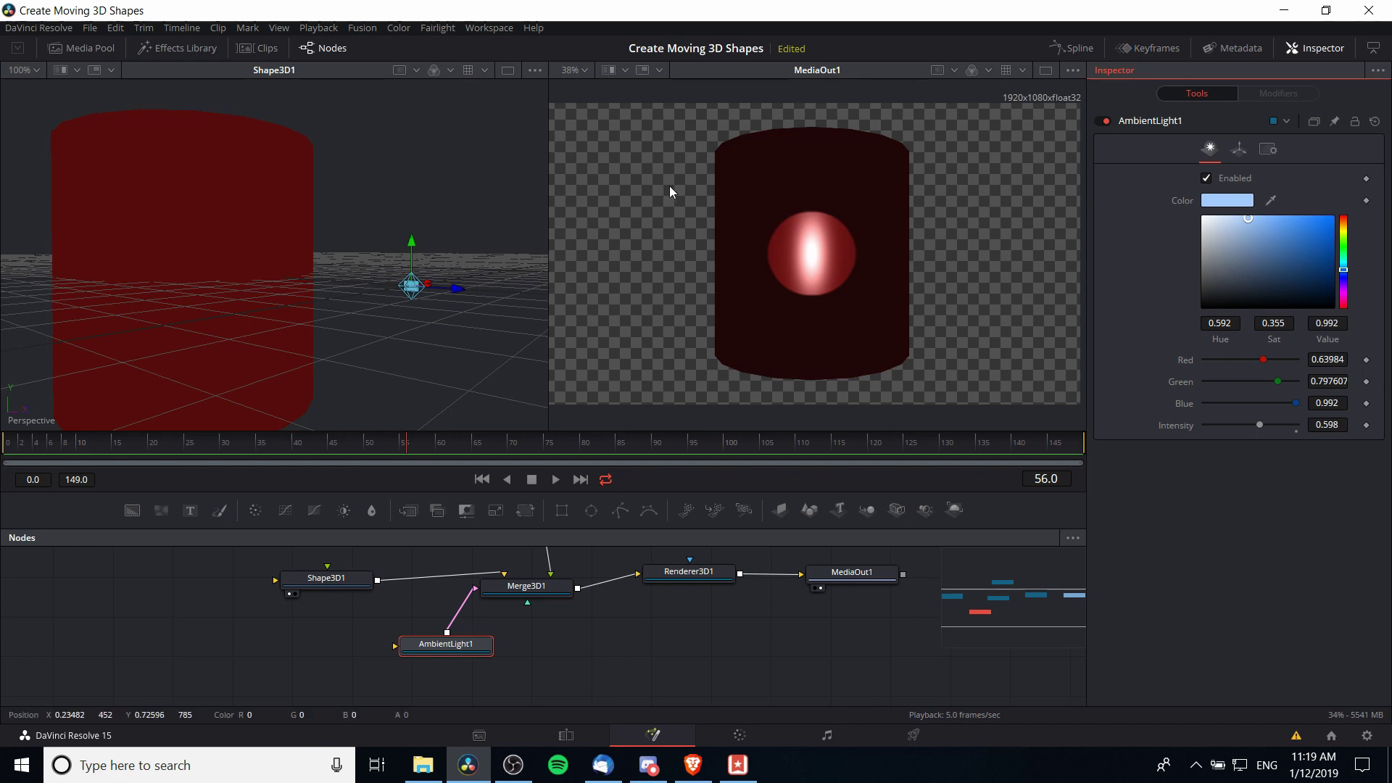
{"action": "left_click_drag", "start_coordinate": [1247, 218], "coordinate": [1179, 211]}
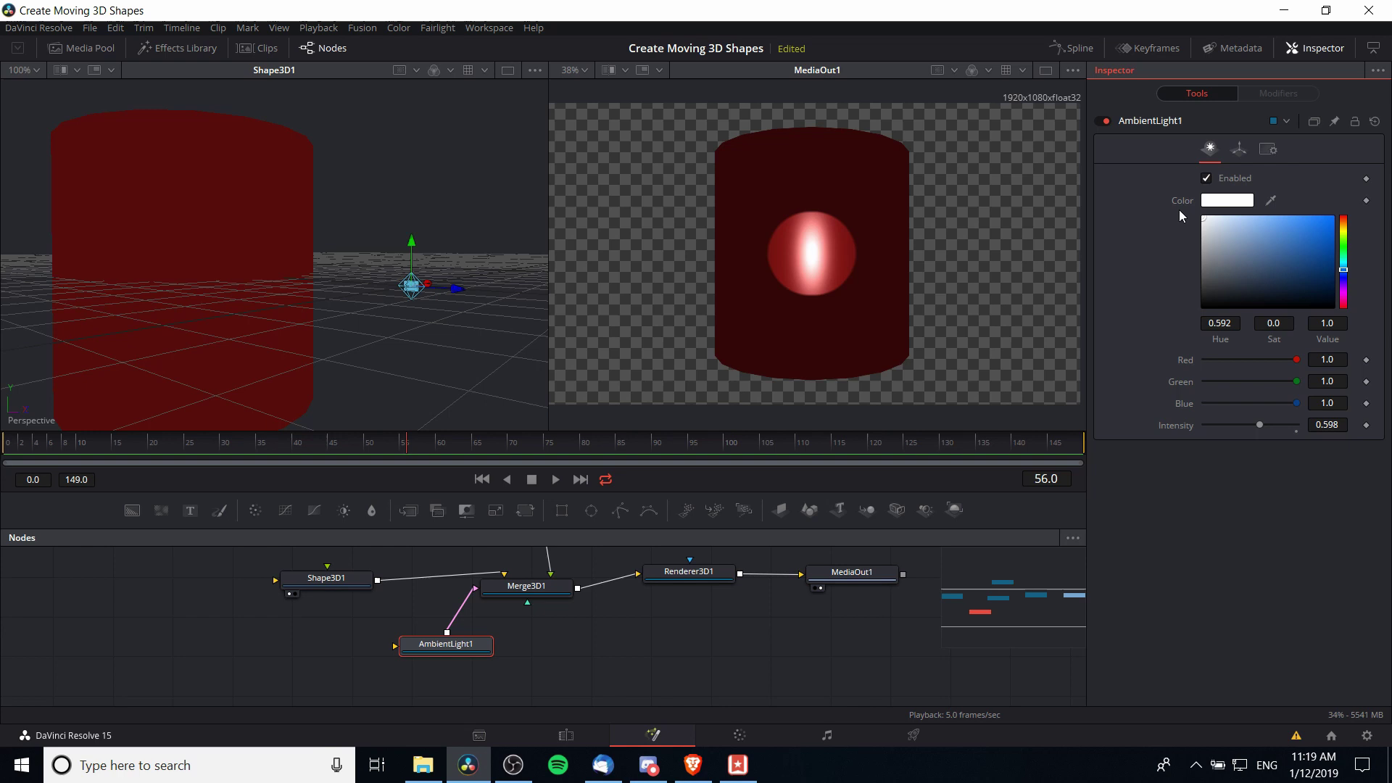
- Move SpotLight1 back along its Z axis so its highlight covers most of the cylinder
{"action": "left_click_drag", "start_coordinate": [550, 622], "coordinate": [527, 688]}
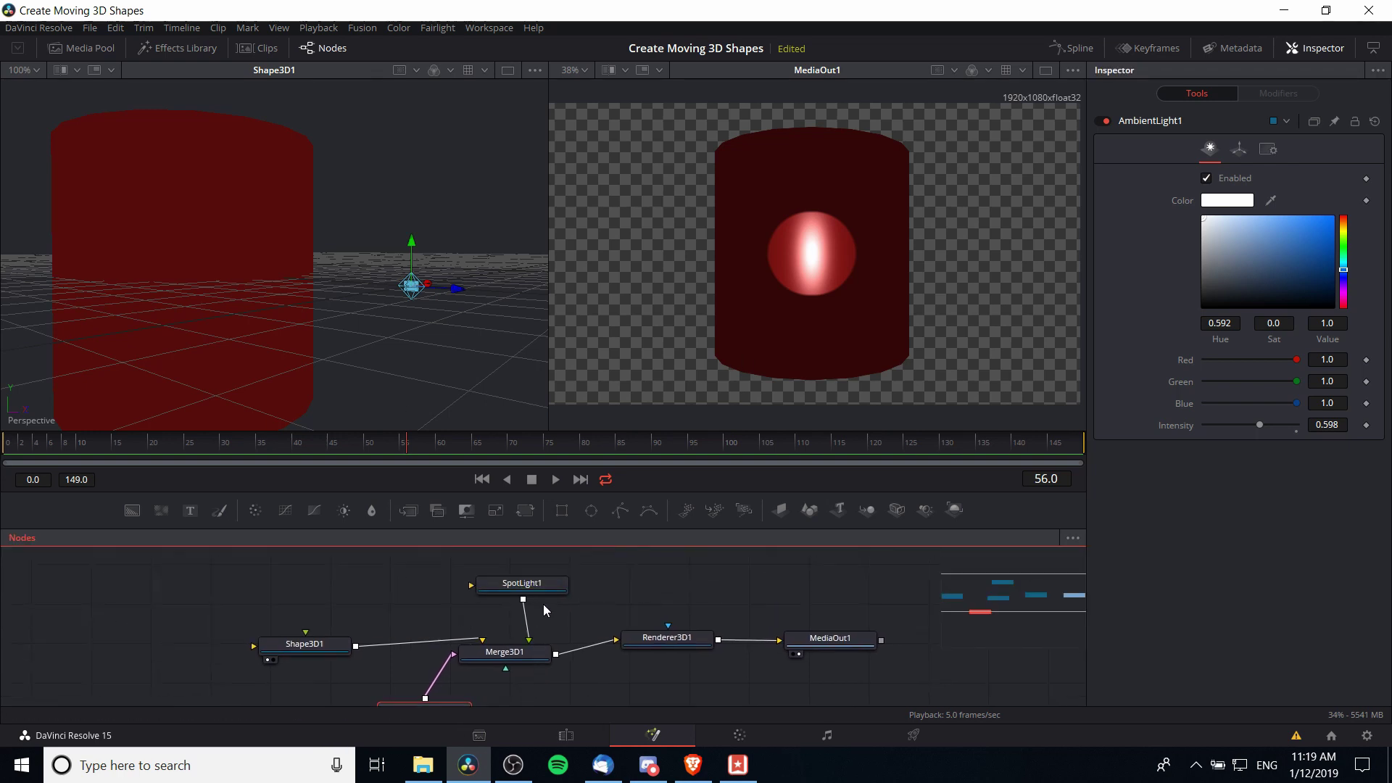
{"action": "left_click", "coordinate": [545, 592]}
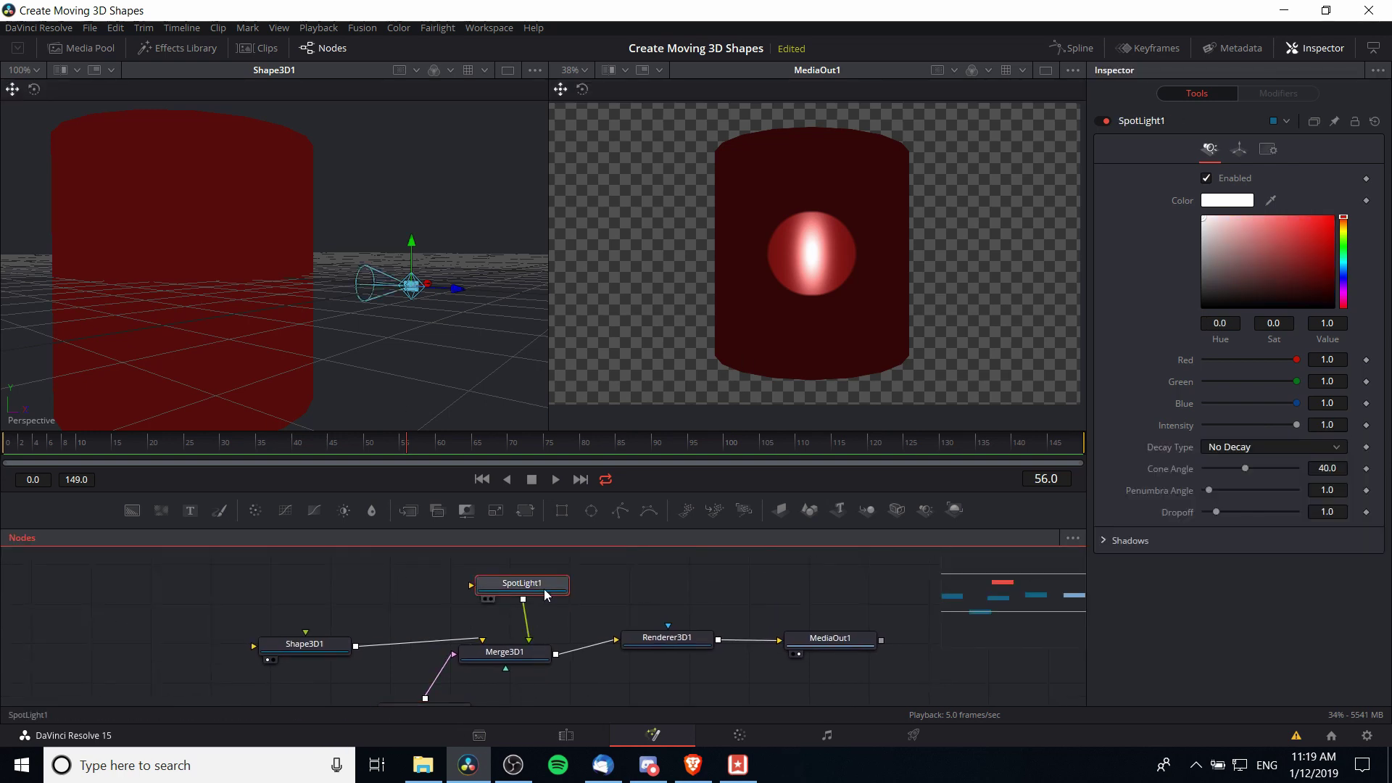
{"action": "left_click_drag", "start_coordinate": [448, 251], "coordinate": [534, 280]}
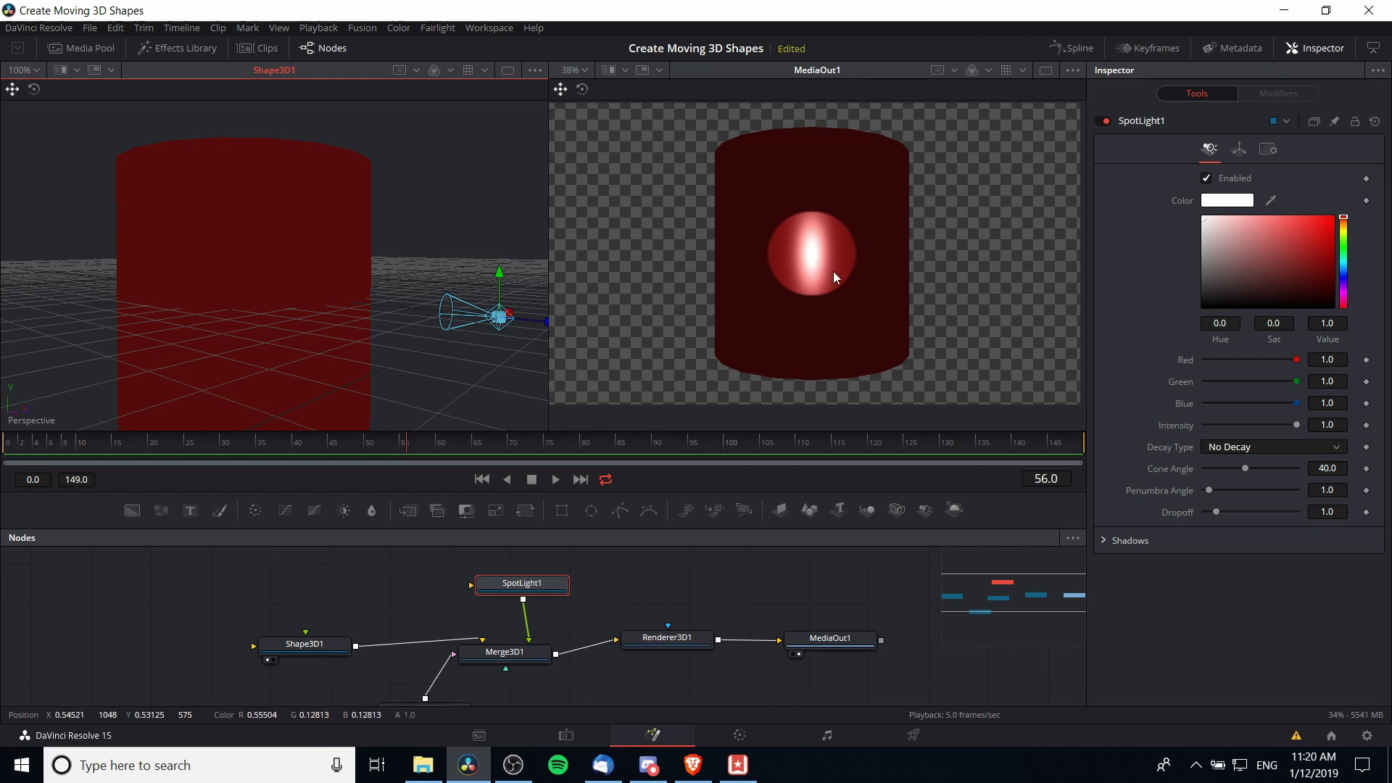
{"action": "left_click_drag", "start_coordinate": [509, 272], "coordinate": [345, 236]}
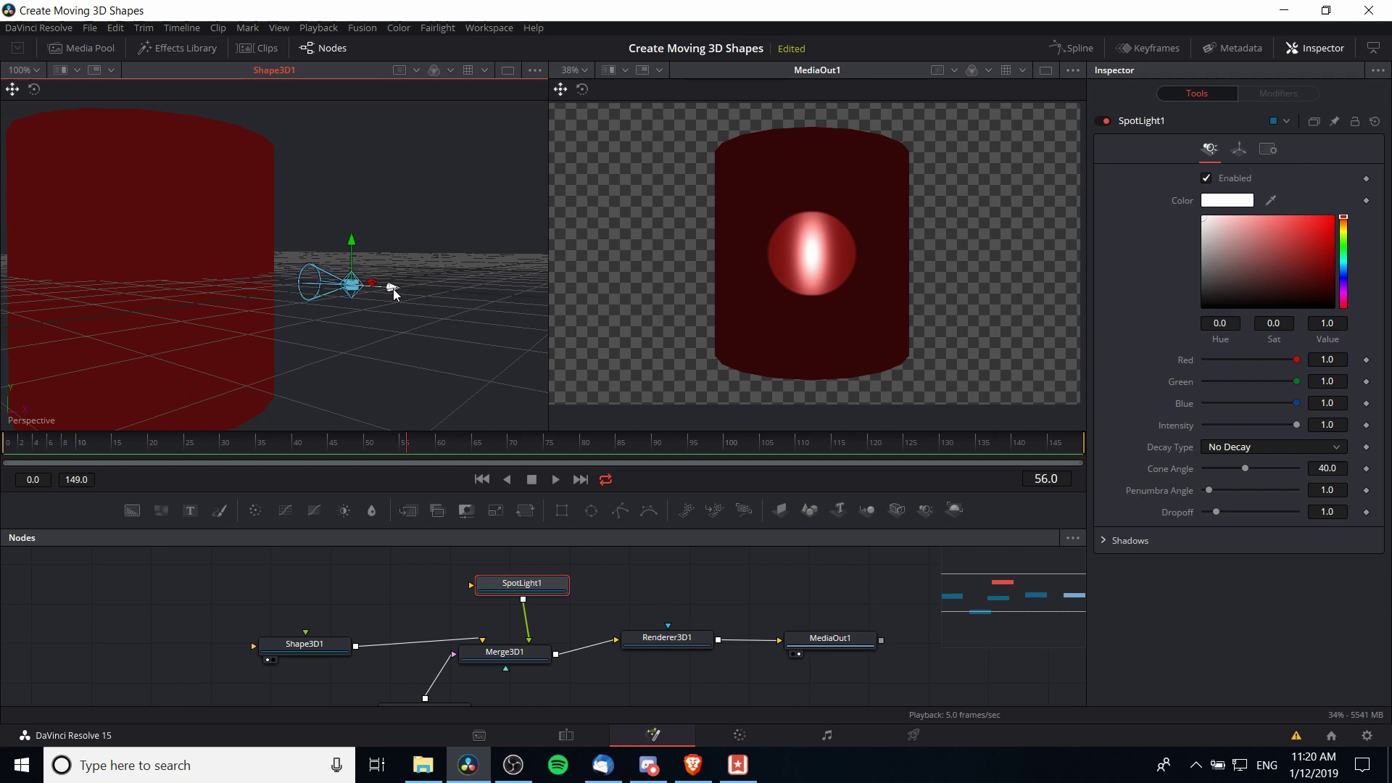
{"action": "left_click_drag", "start_coordinate": [393, 289], "coordinate": [623, 324]}
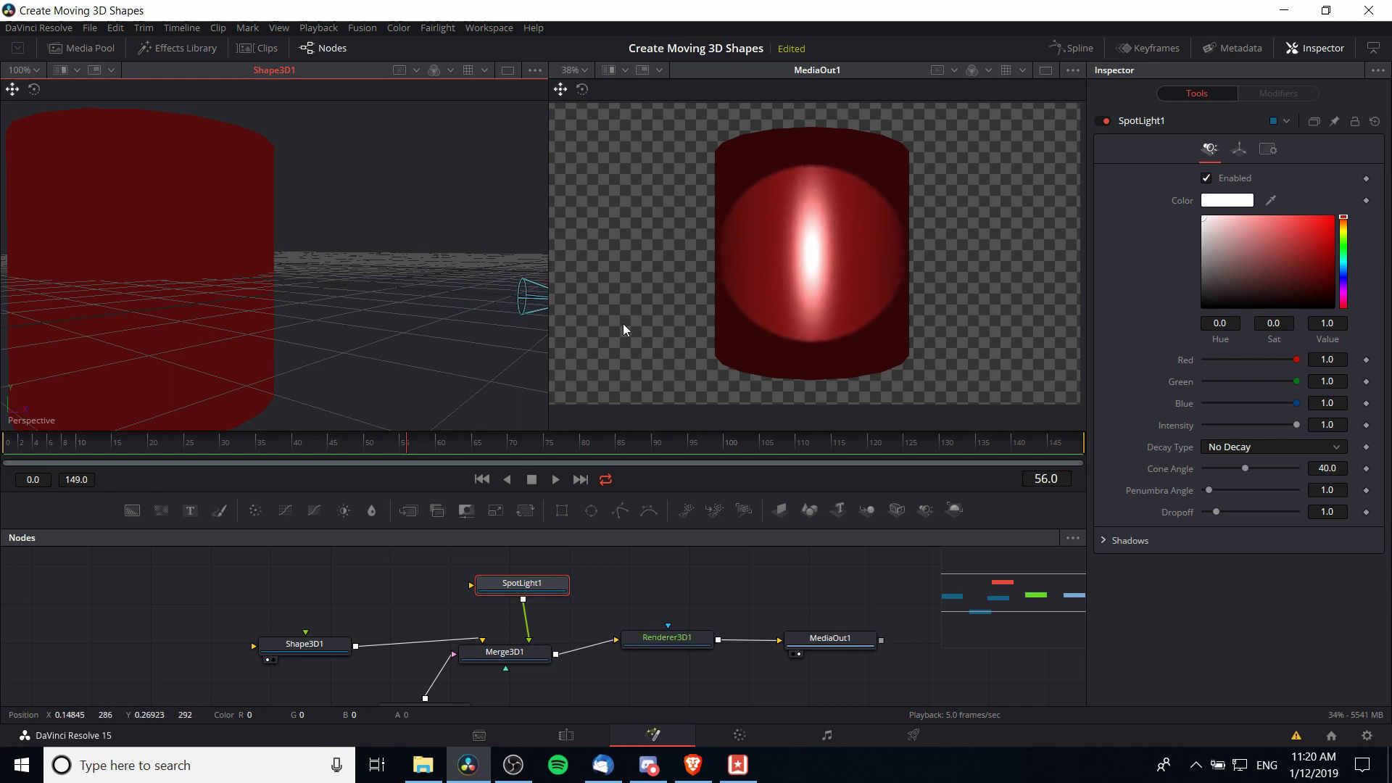
{"action": "left_click_drag", "start_coordinate": [511, 340], "coordinate": [421, 324]}
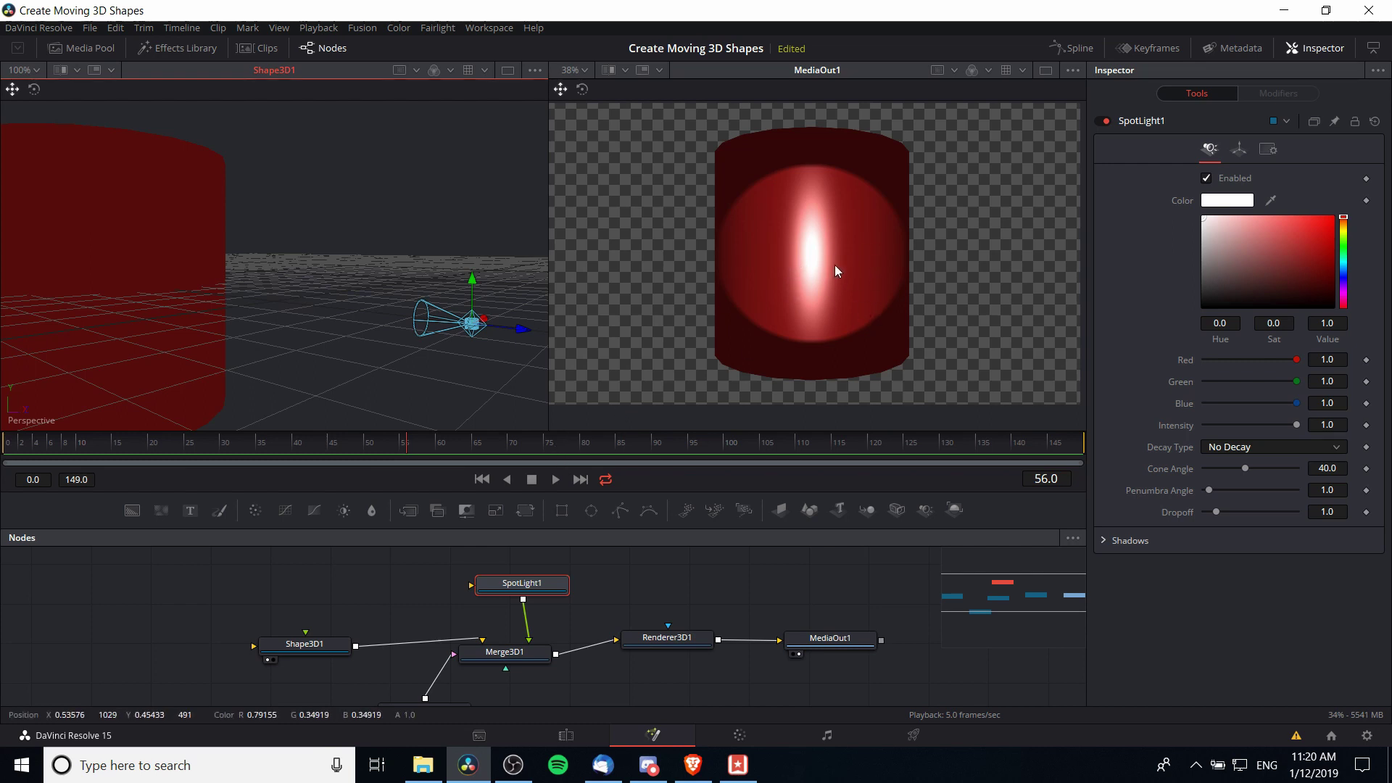
- Set Shape3D1's specular colour to a muted pink (Sat 0.377, Value 0.559)
{"action": "left_click", "coordinate": [343, 644]}
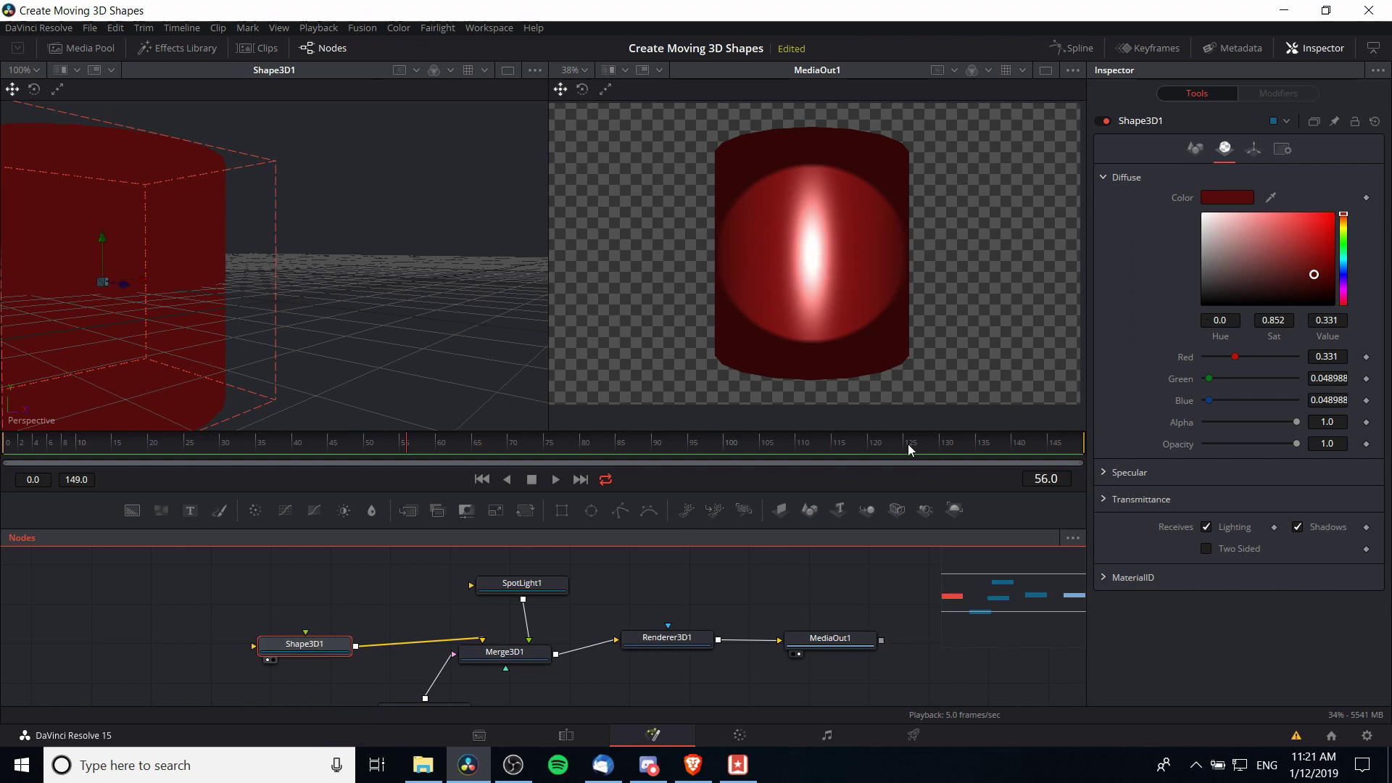
{"action": "left_click", "coordinate": [1106, 475]}
{"action": "scroll", "coordinate": [1109, 479], "scroll_direction": "down", "scroll_amount": 3}
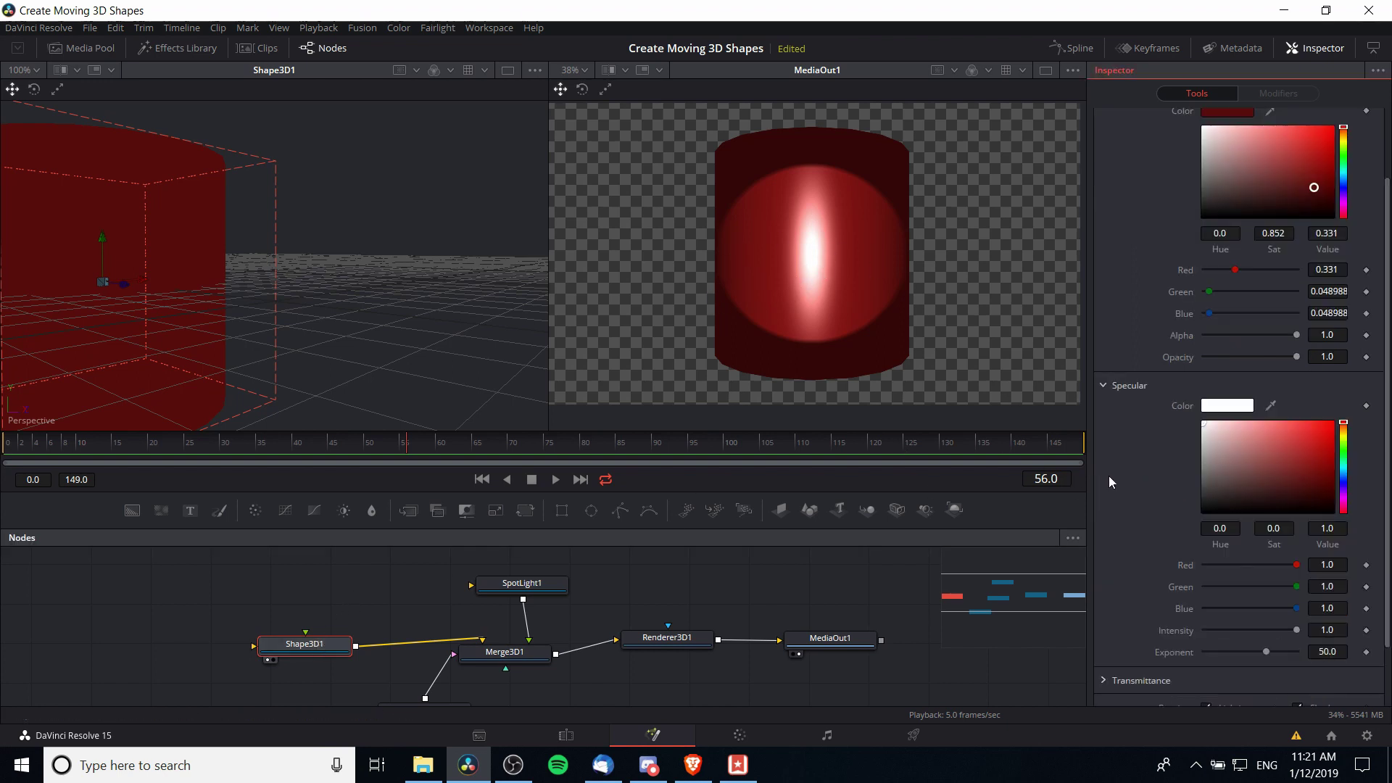
{"action": "left_click", "coordinate": [1230, 442]}
{"action": "mouse_move", "coordinate": [1230, 443]}
{"action": "left_mouse_down"}
{"action": "mouse_move", "coordinate": [1250, 464]}
{"action": "mouse_move", "coordinate": [1242, 474]}
{"action": "mouse_move", "coordinate": [1247, 460]}
{"action": "left_mouse_up"}
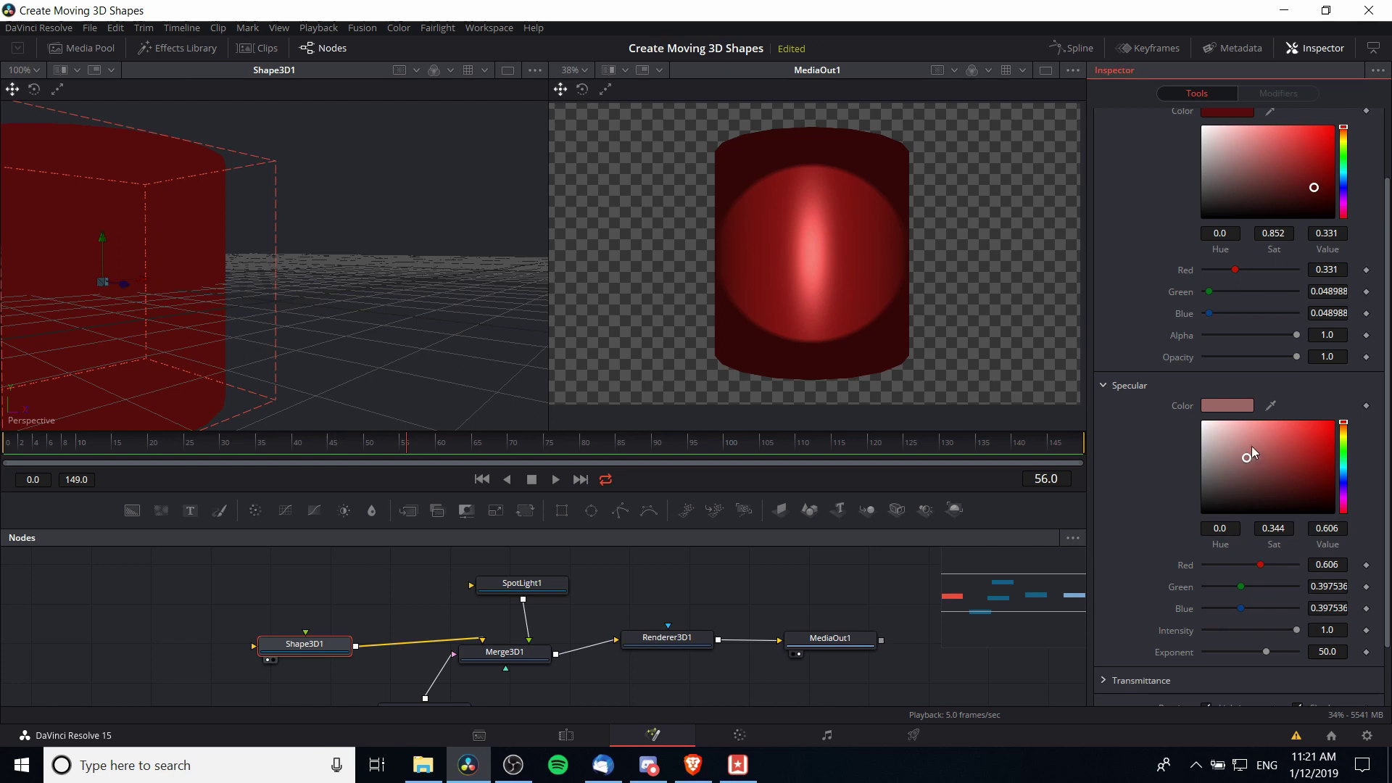
{"action": "left_click_drag", "start_coordinate": [1238, 426], "coordinate": [1202, 422]}
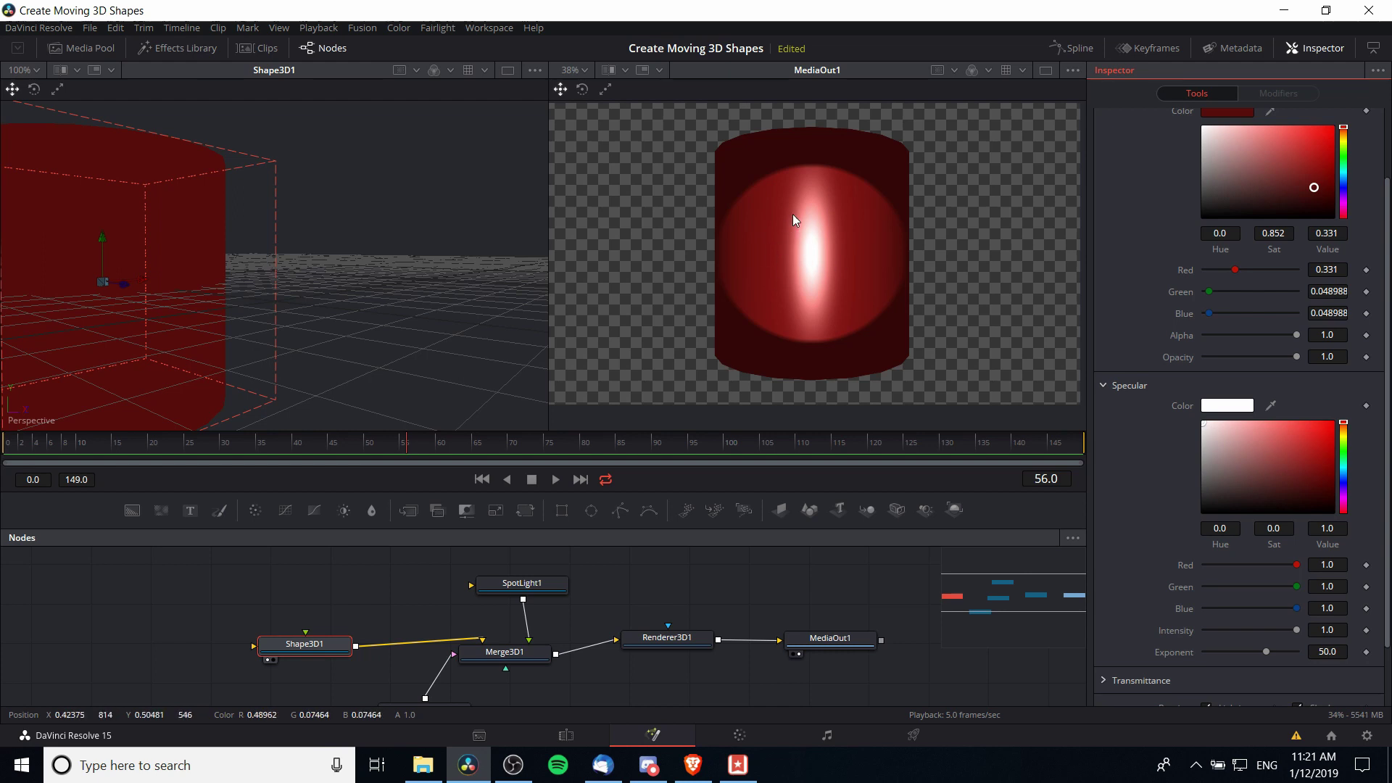
{"action": "left_click_drag", "start_coordinate": [1238, 448], "coordinate": [1251, 463]}
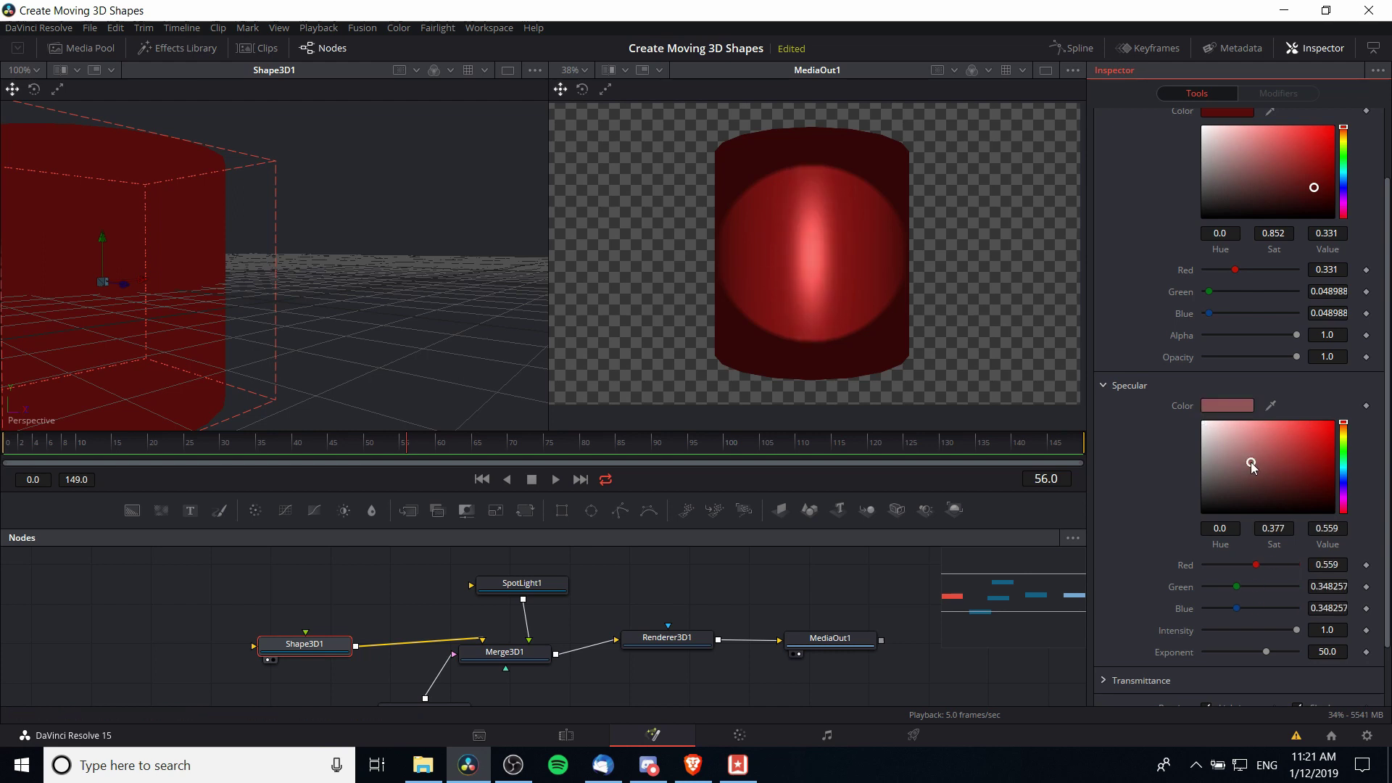
{"action": "left_click", "coordinate": [862, 309]}
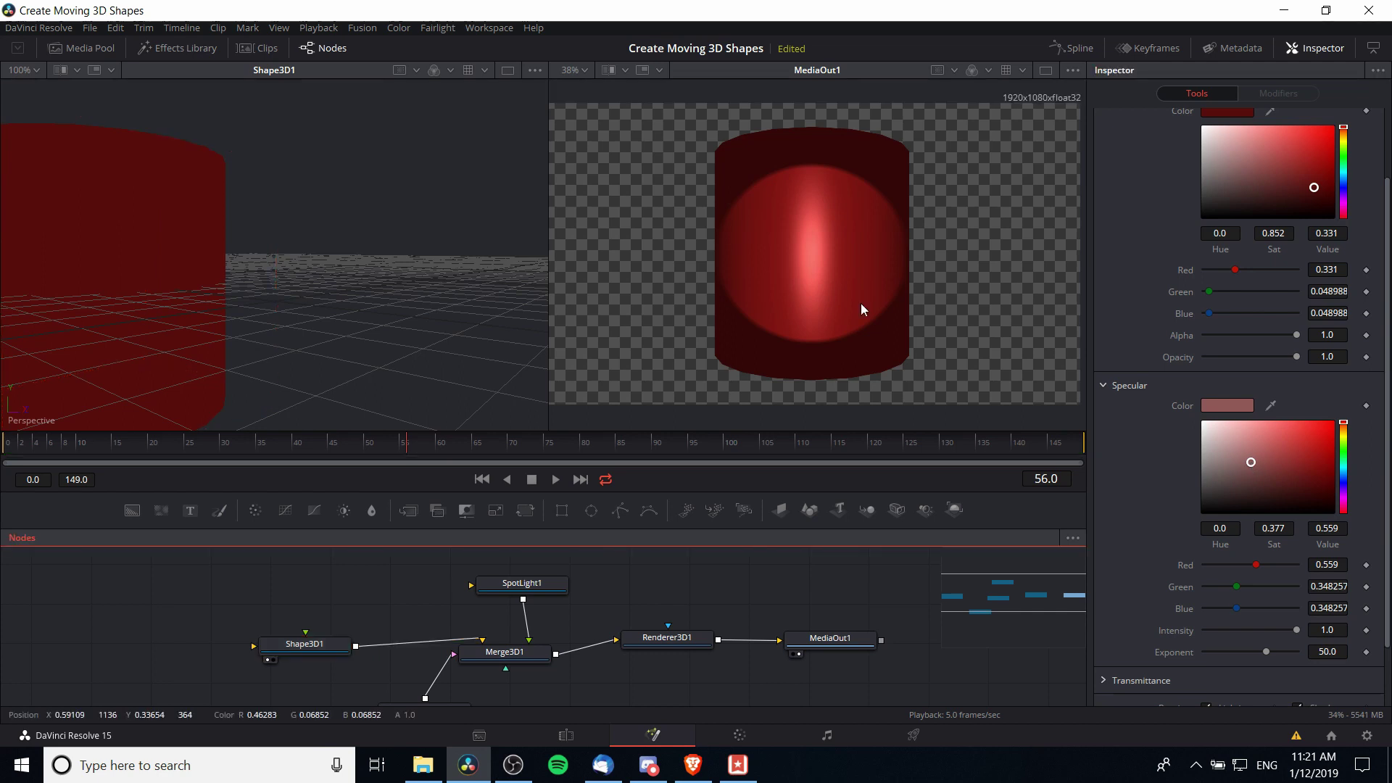
{"action": "left_click", "coordinate": [326, 650]}
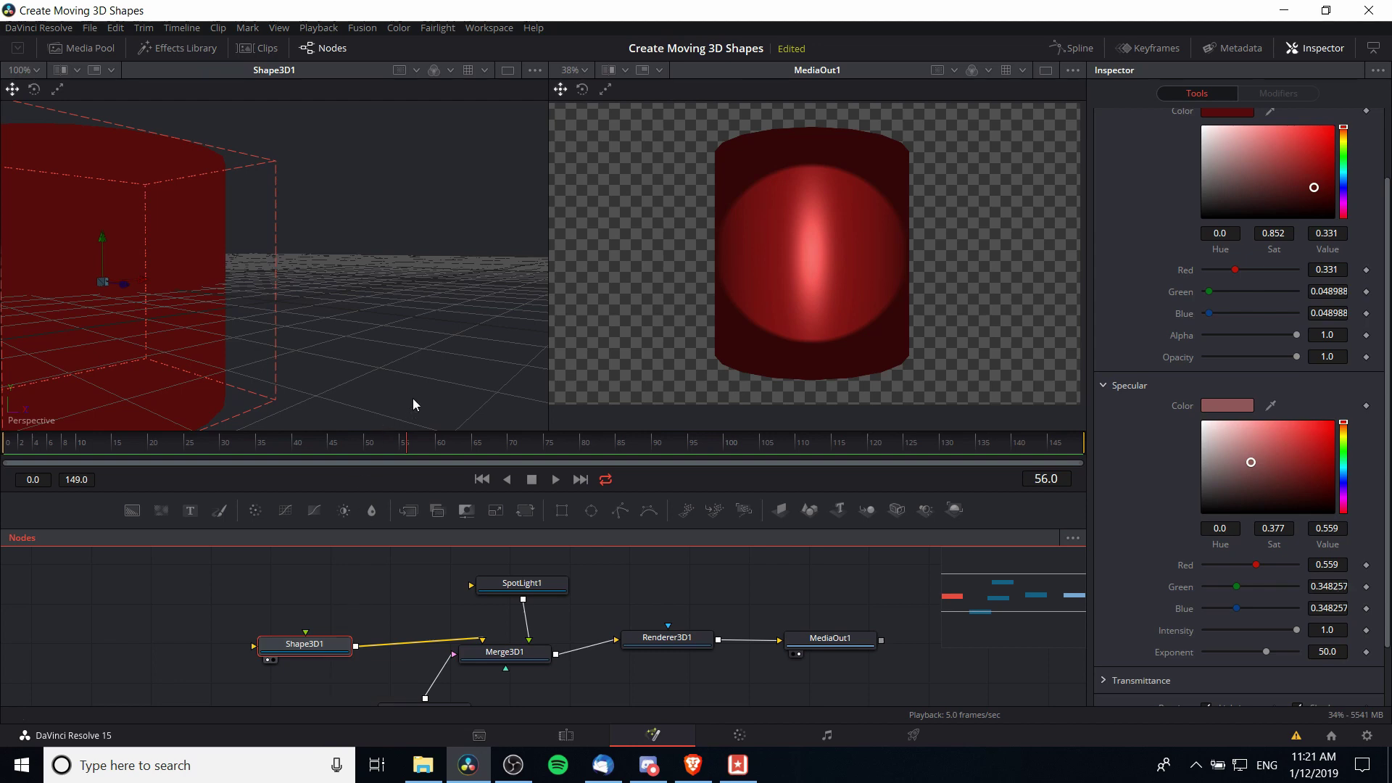
- Rotate Shape3D1 to 31.3 degrees on X and 52.2 degrees on Z
{"action": "key", "text": "f"}
{"action": "scroll", "coordinate": [1151, 246], "scroll_direction": "up", "scroll_amount": 2}
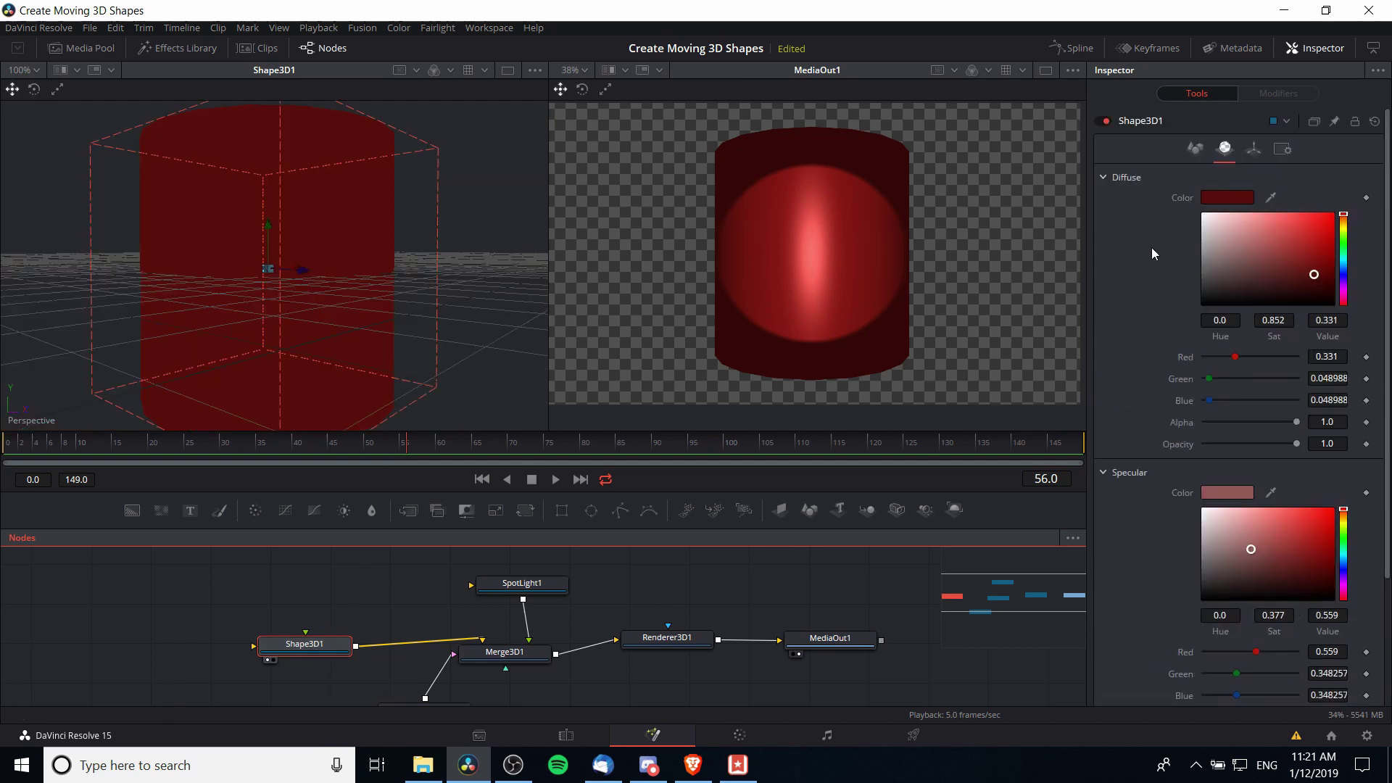
{"action": "left_click", "coordinate": [1254, 149]}
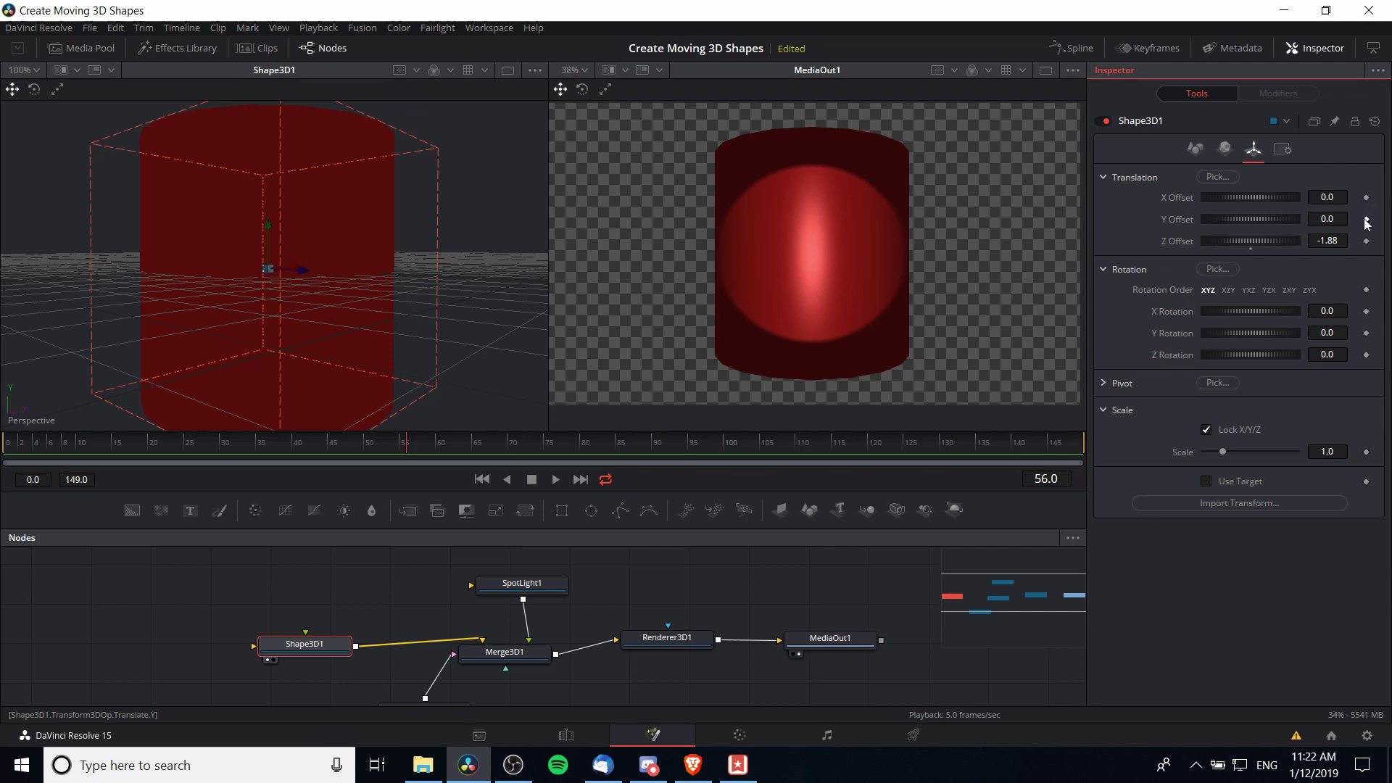
{"action": "left_click", "coordinate": [1120, 382]}
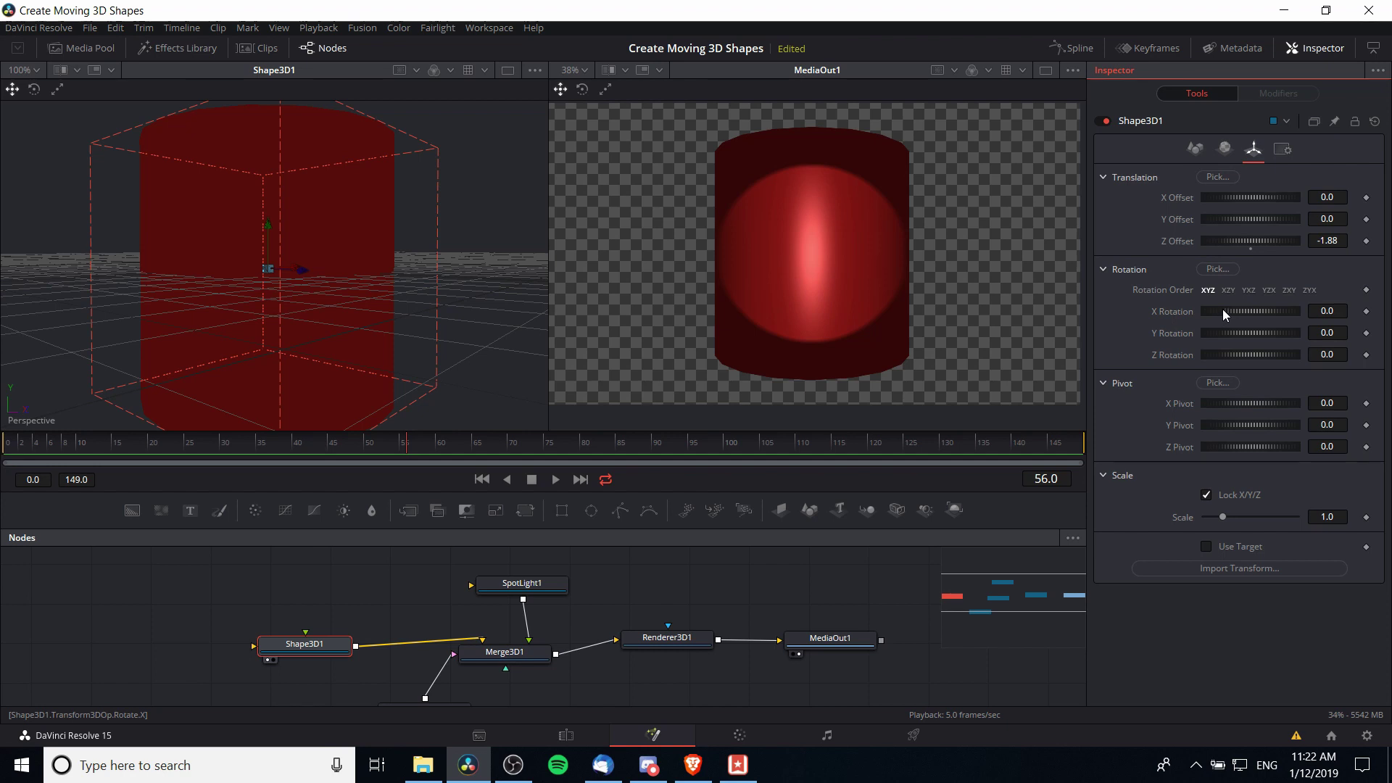
{"action": "left_click_drag", "start_coordinate": [1228, 312], "coordinate": [1237, 311]}
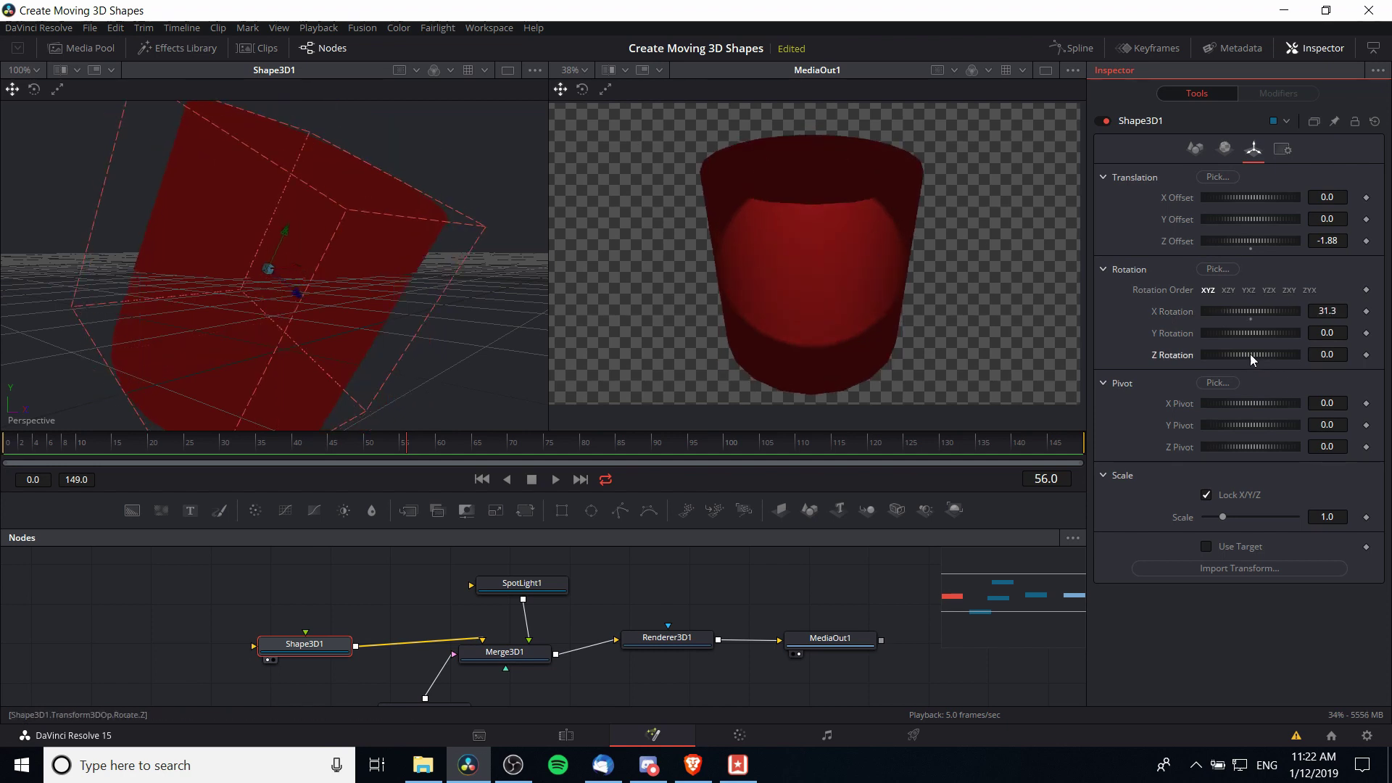
{"action": "left_click_drag", "start_coordinate": [1250, 354], "coordinate": [1277, 355]}
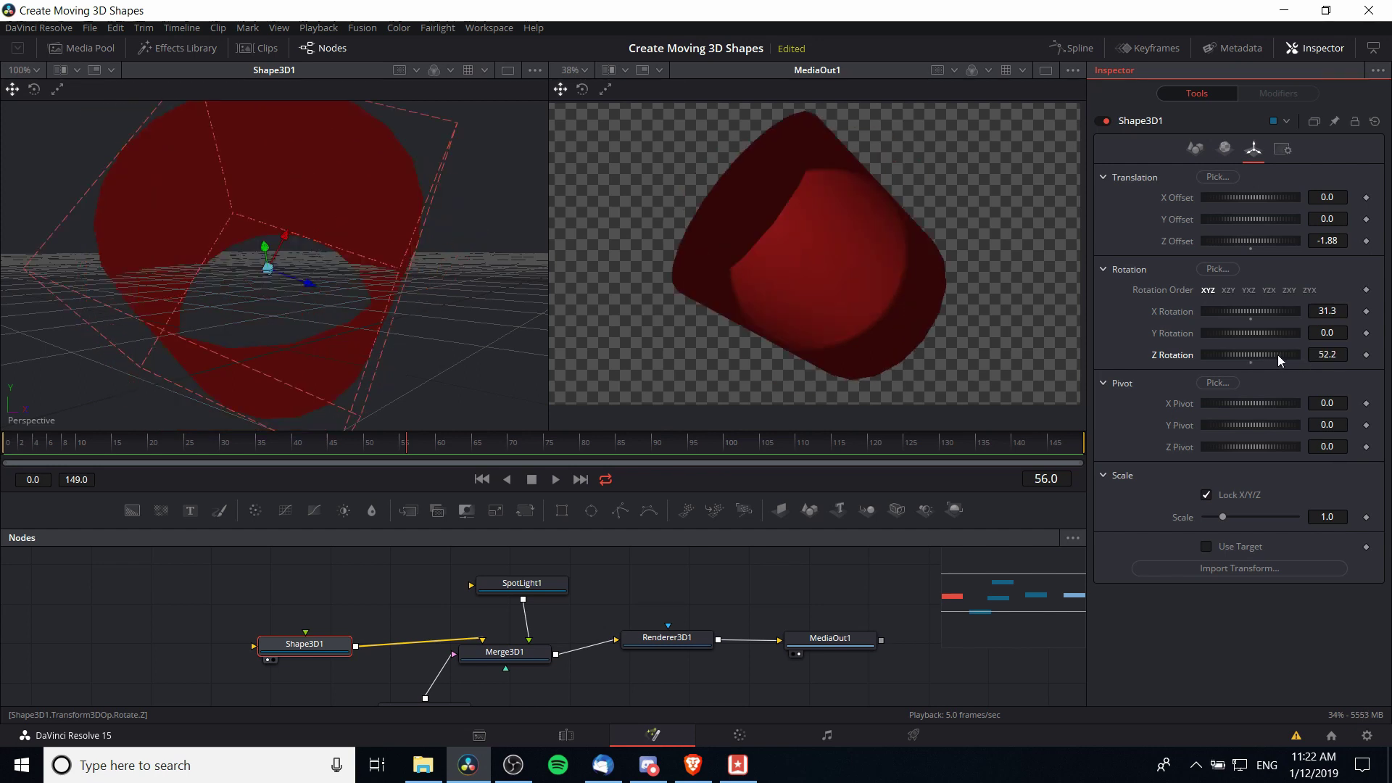
{"action": "left_click", "coordinate": [1325, 354]}
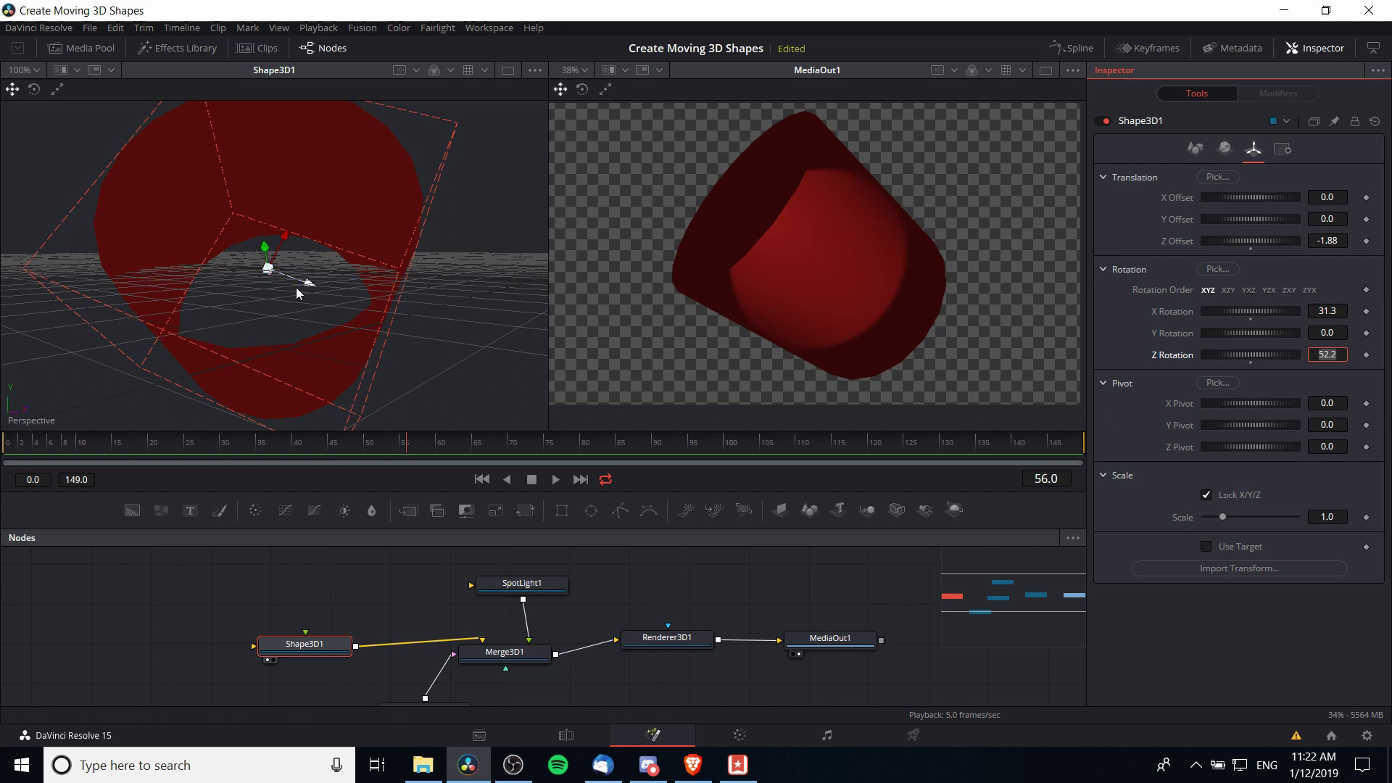
{"action": "scroll", "coordinate": [377, 612], "scroll_direction": "up", "scroll_amount": 2}
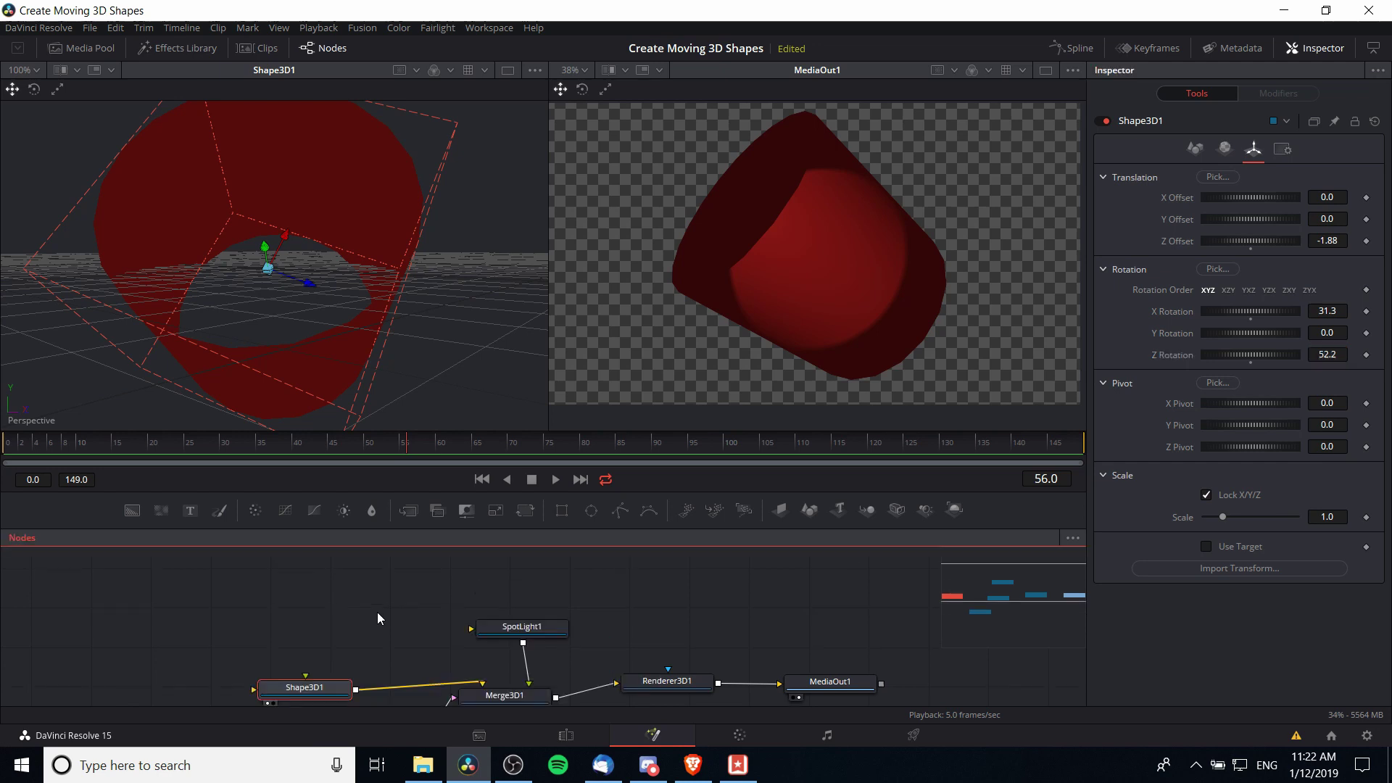
{"action": "scroll", "coordinate": [377, 612], "scroll_direction": "down", "scroll_amount": 1}
- Turn on both the bottom and top caps of the Shape3D1 cylinder
{"action": "left_click", "coordinate": [1197, 149]}
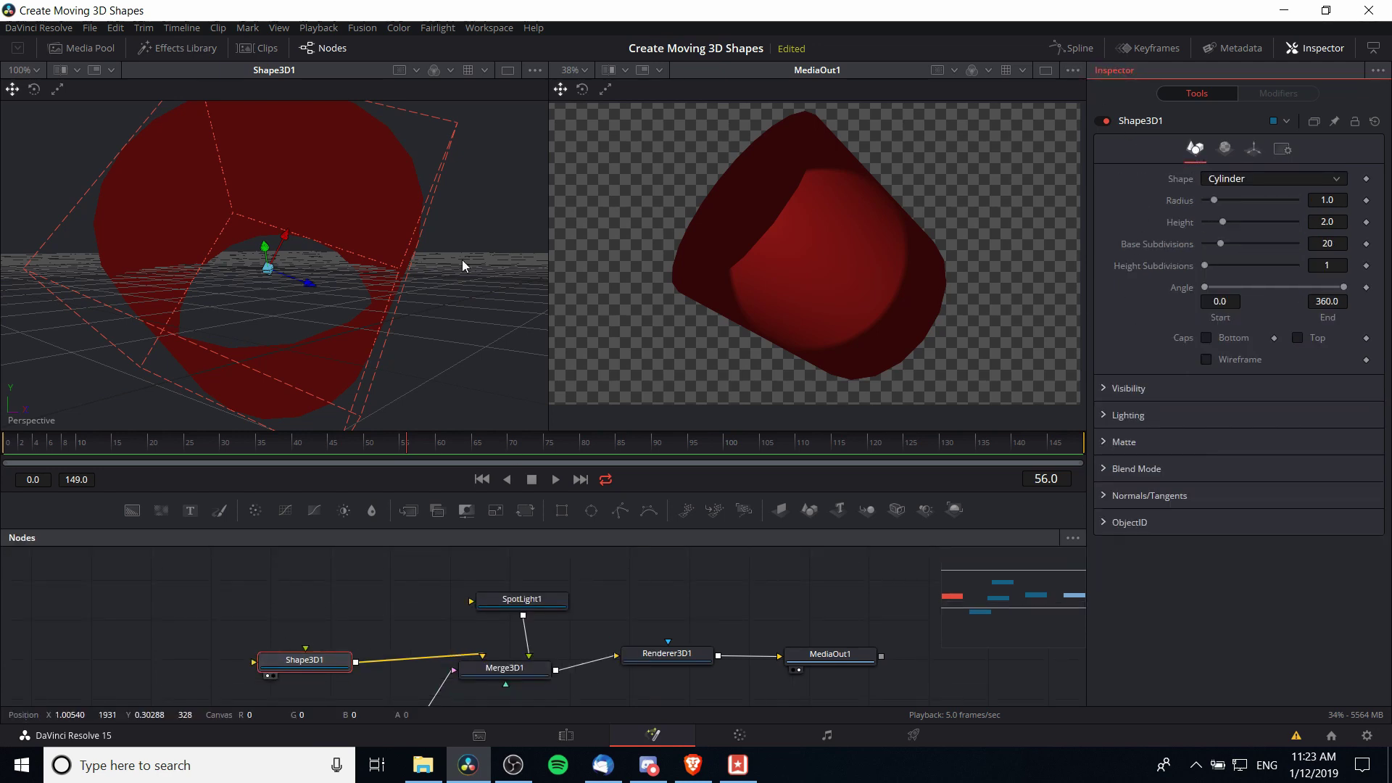
{"action": "left_click", "coordinate": [1205, 339]}
{"action": "left_click", "coordinate": [1297, 338]}
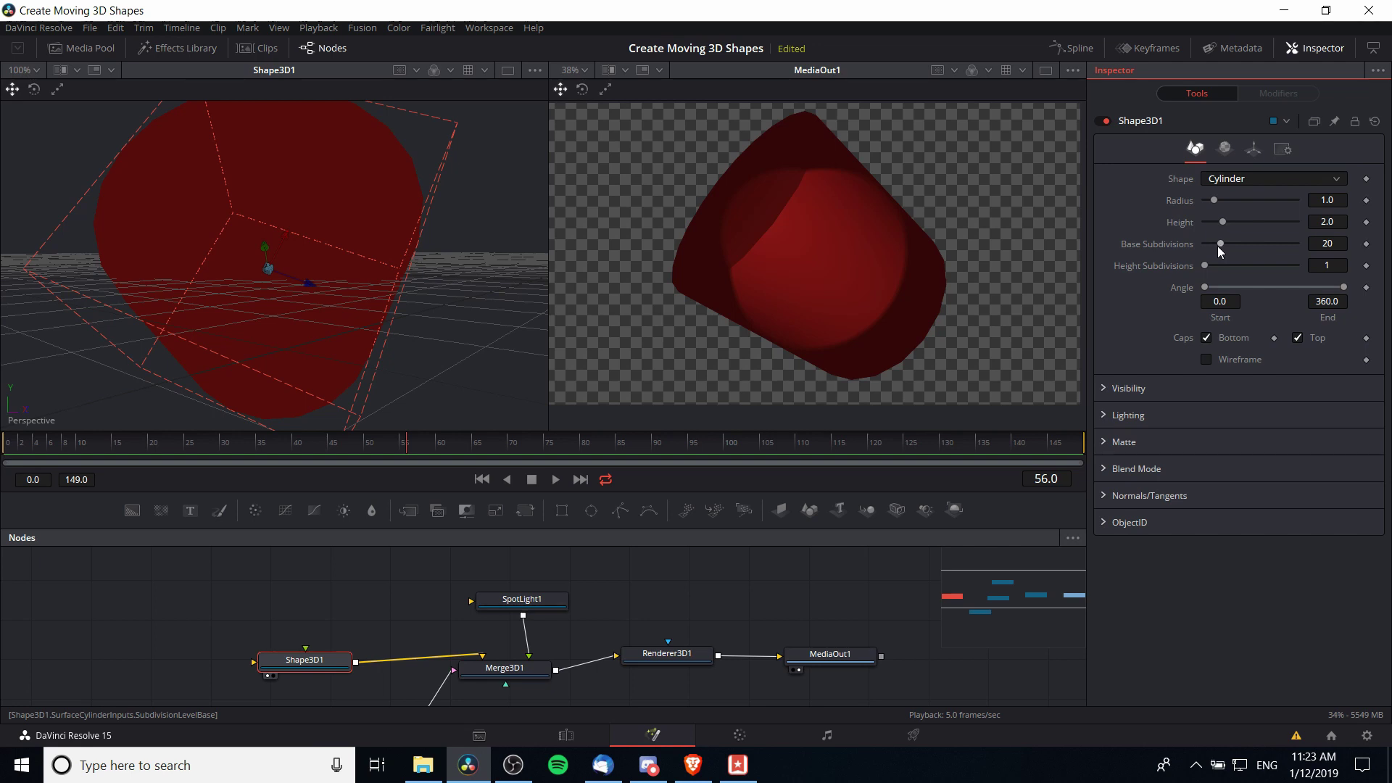
- Test subdivision, height and radius changes, restoring 20 subdivisions, height 2.0 and radius 1.0
{"action": "left_click_drag", "start_coordinate": [1221, 244], "coordinate": [1210, 244]}
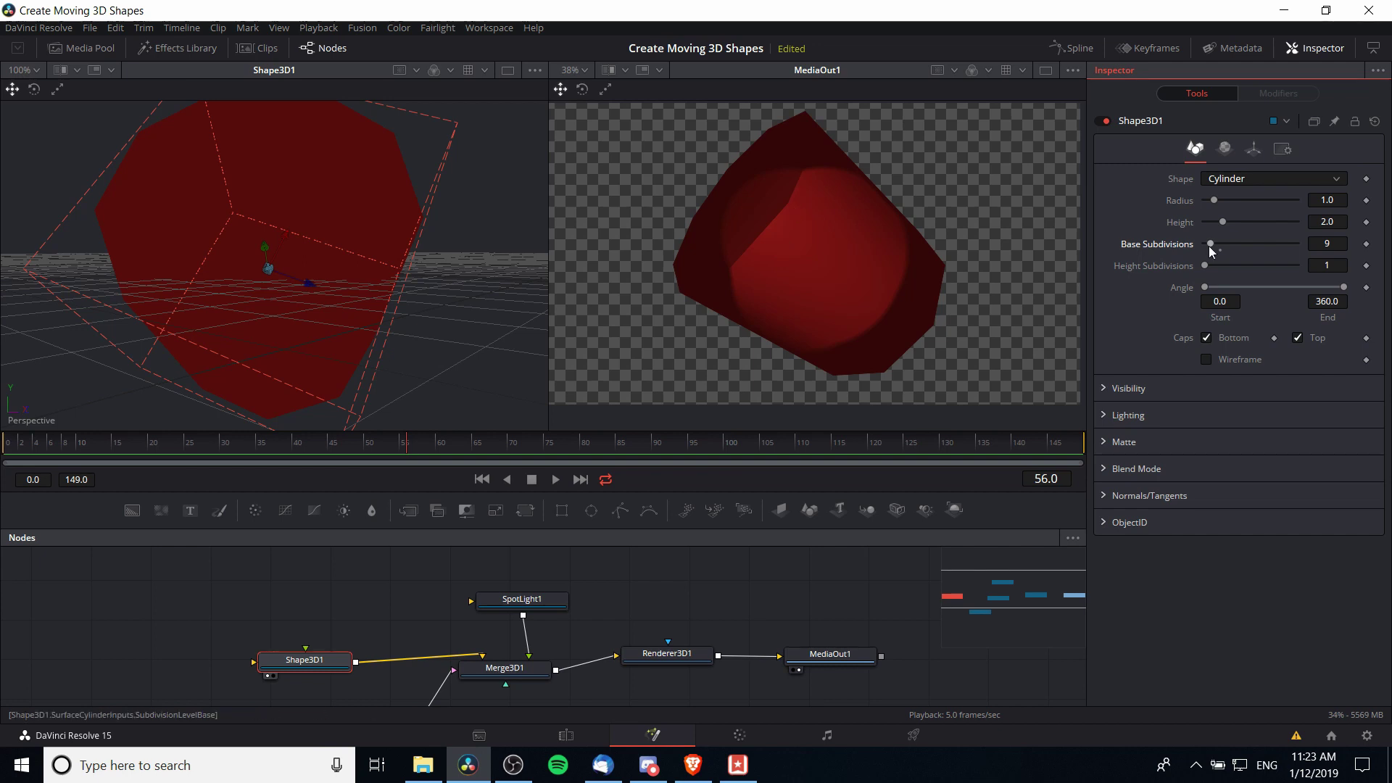
{"action": "left_click", "coordinate": [1326, 243]}
{"action": "type", "text": "20"}
{"action": "key", "text": "Return"}
{"action": "left_click_drag", "start_coordinate": [1223, 223], "coordinate": [1217, 229]}
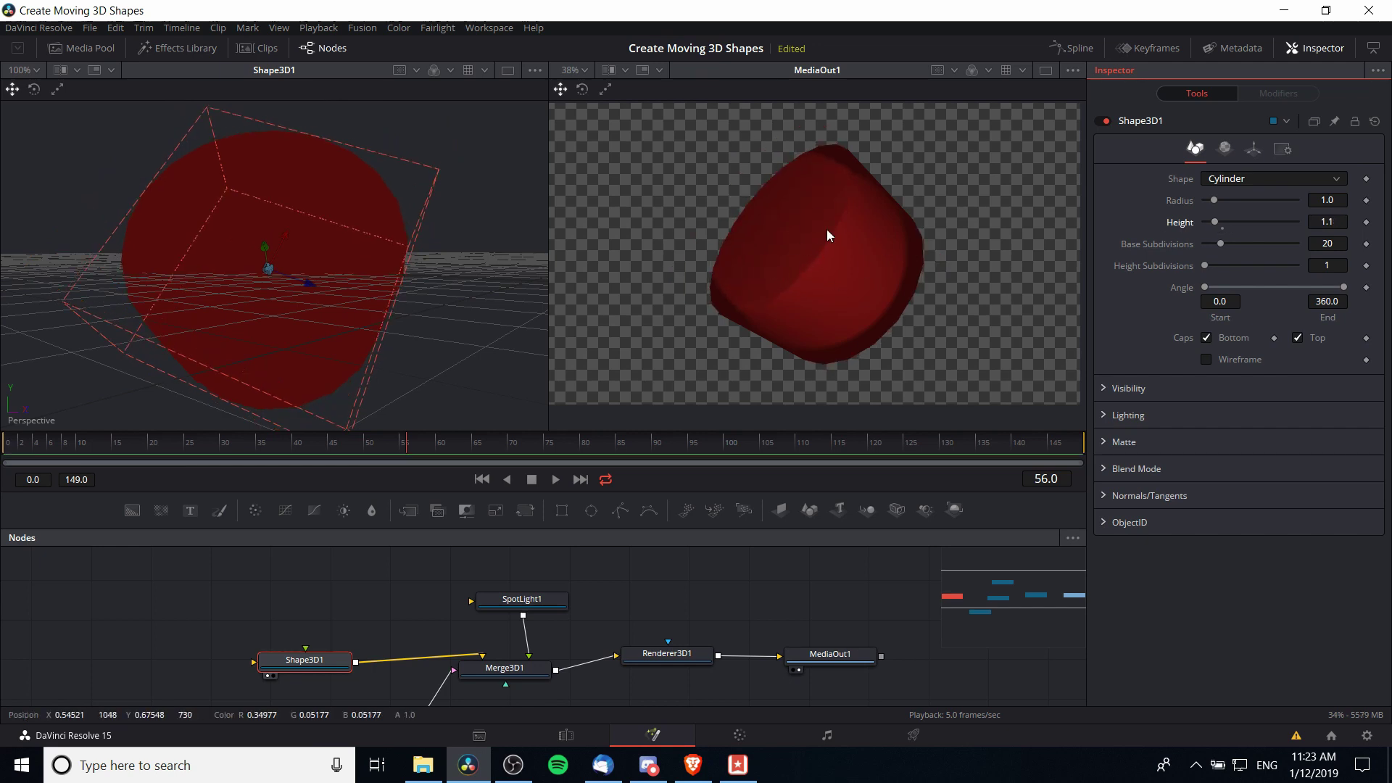
{"action": "key", "text": "ctrl+z"}
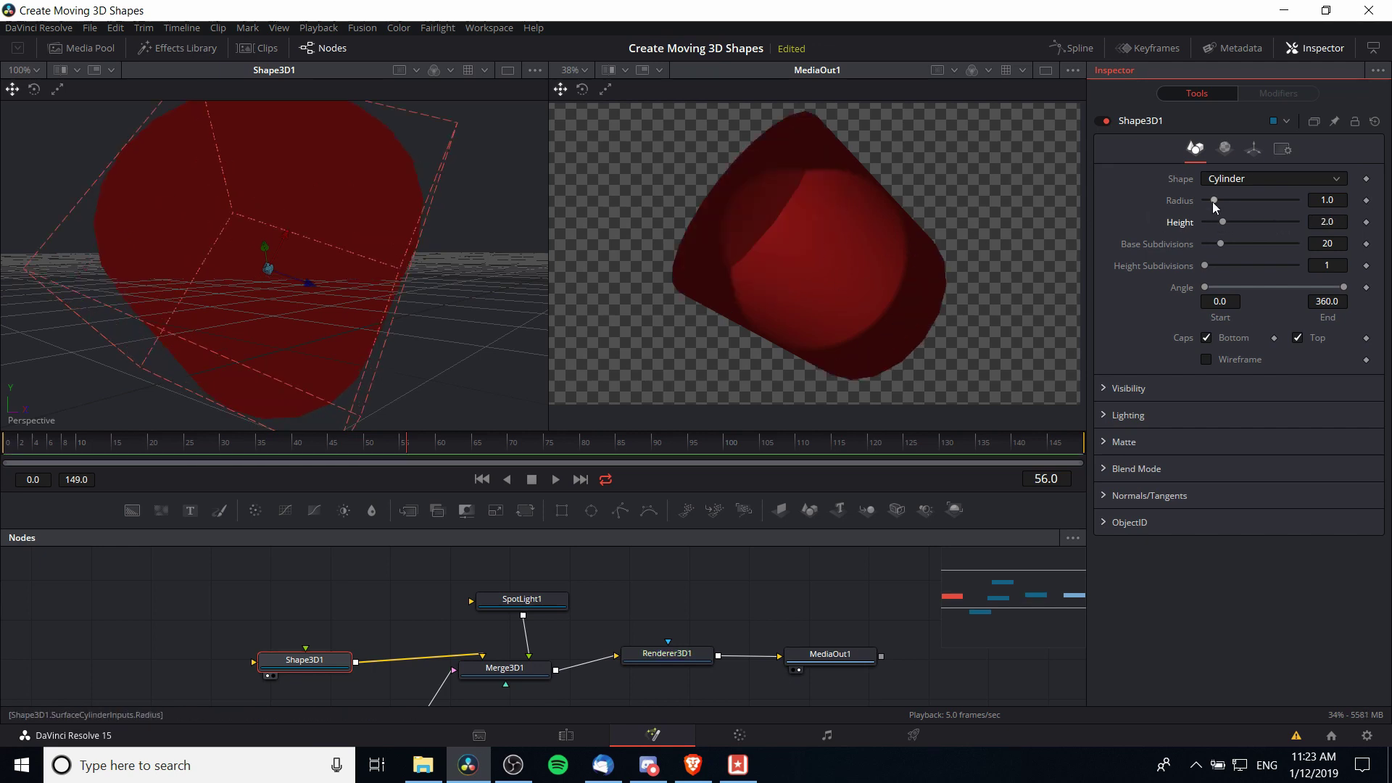
{"action": "left_click_drag", "start_coordinate": [1215, 206], "coordinate": [1224, 205]}
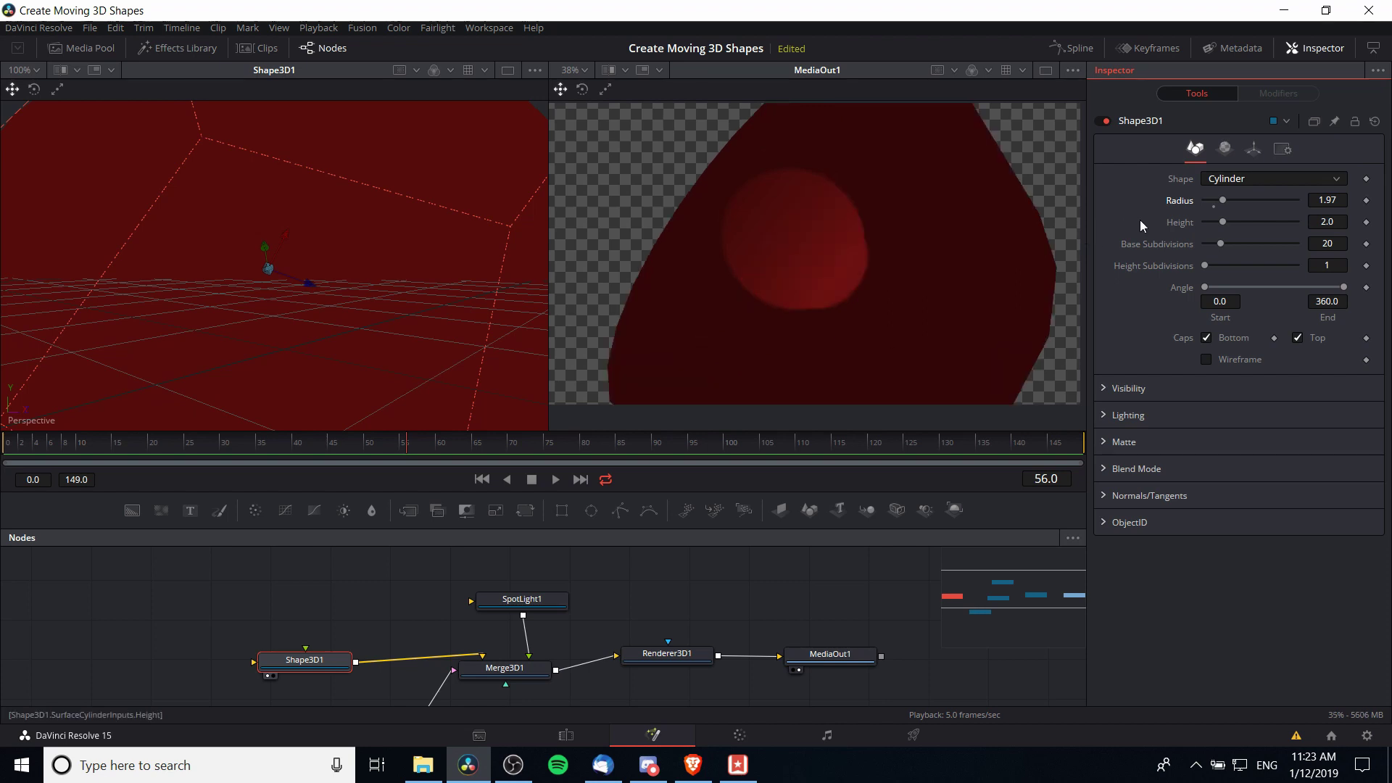
{"action": "key", "text": "ctrl+z"}
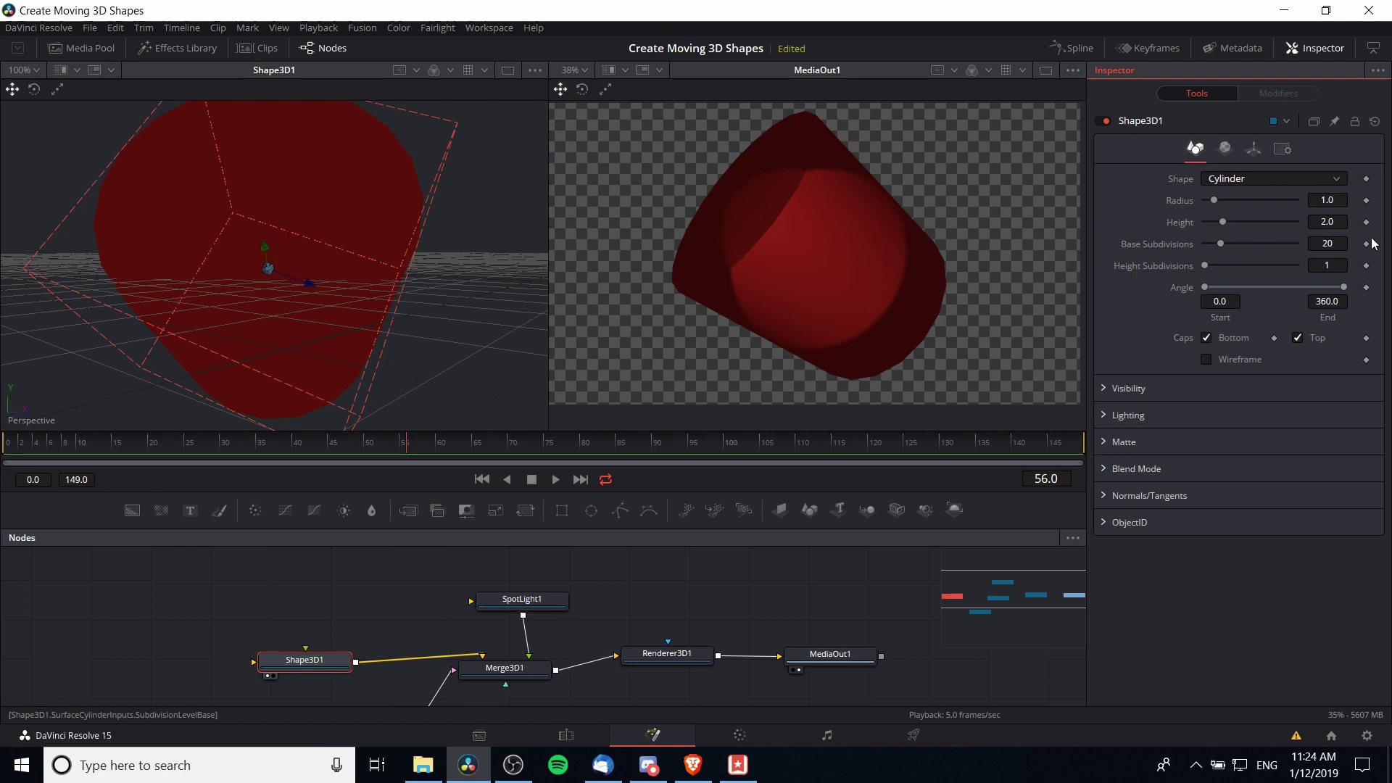
- Keyframe Shape3D1's Y rotation at 0 on frame 0 and 720 on frame 149
{"action": "left_click", "coordinate": [1224, 149]}
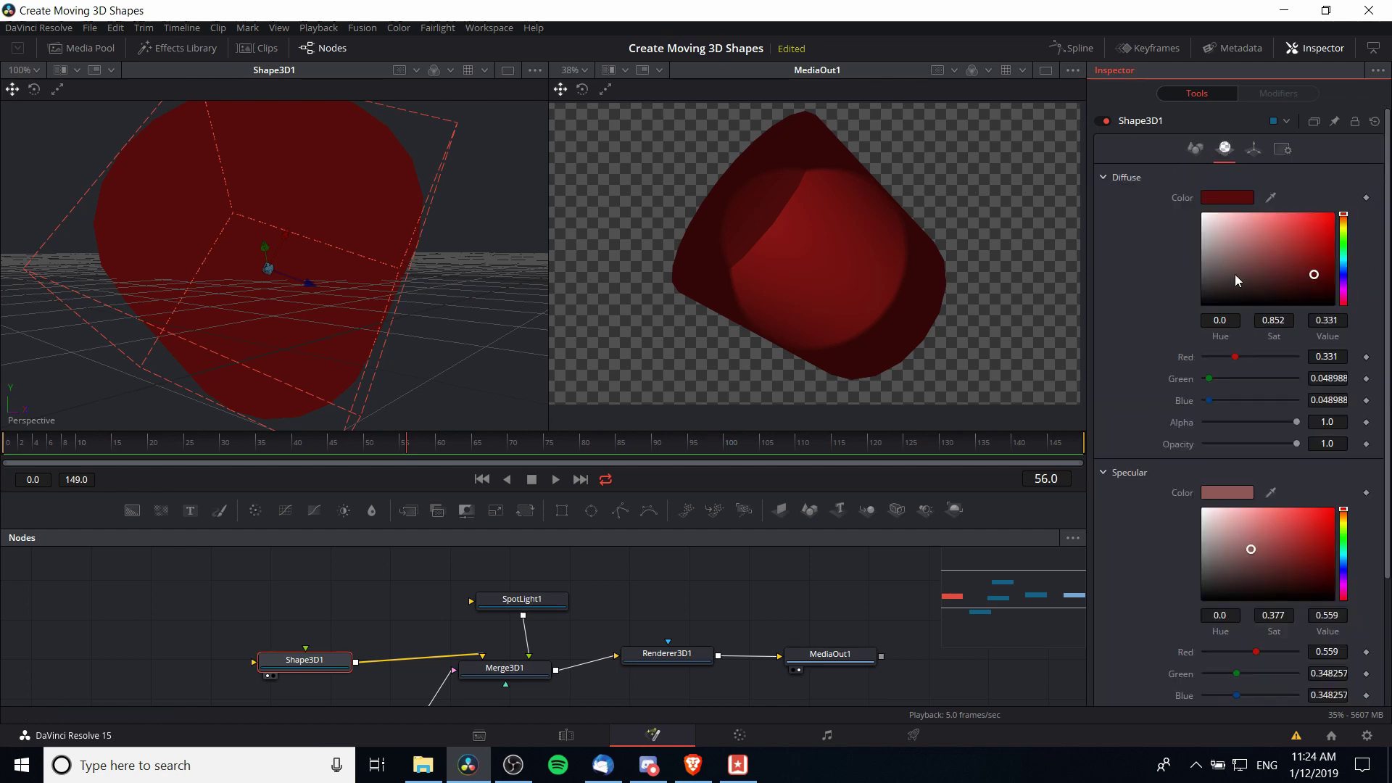
{"action": "left_click", "coordinate": [1254, 150]}
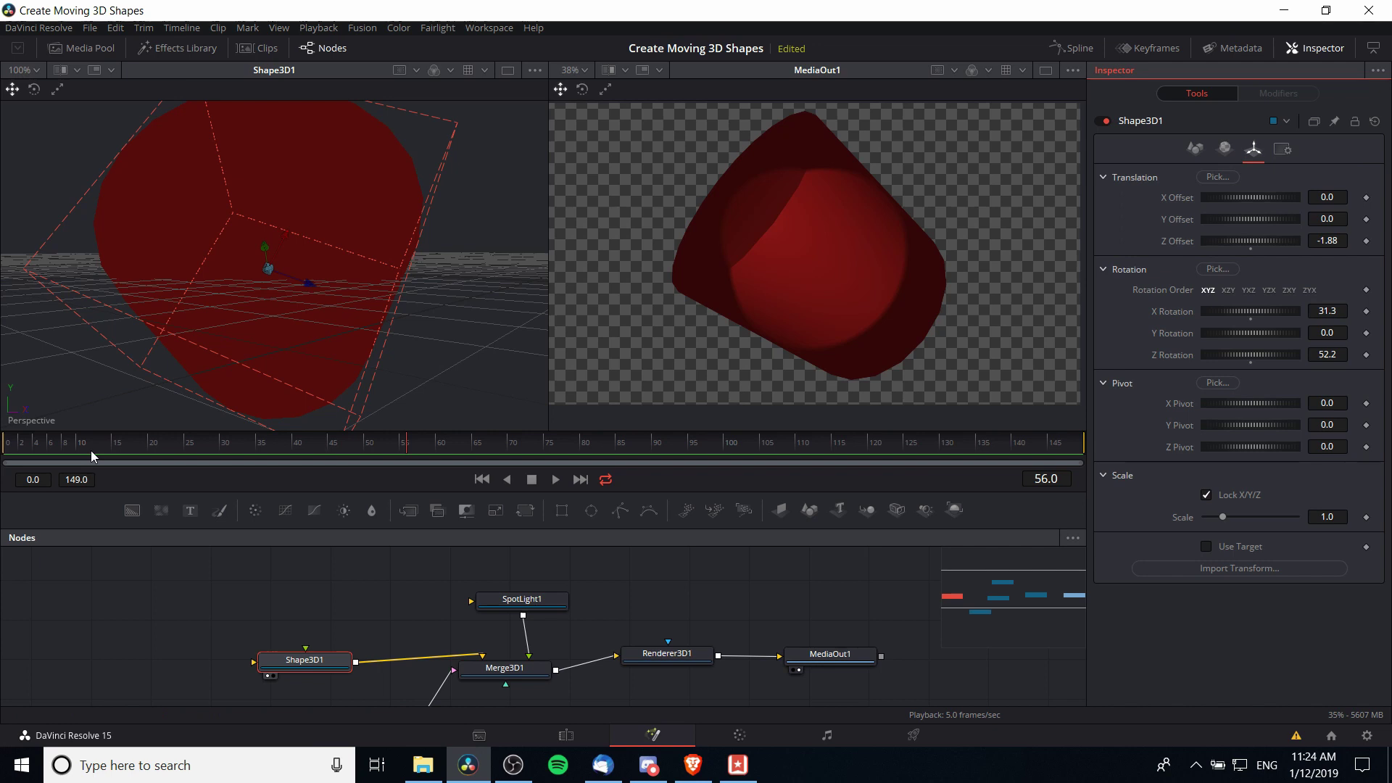
{"action": "left_click_drag", "start_coordinate": [156, 455], "coordinate": [11, 461]}
{"action": "left_click", "coordinate": [1366, 333]}
{"action": "left_click", "coordinate": [824, 443]}
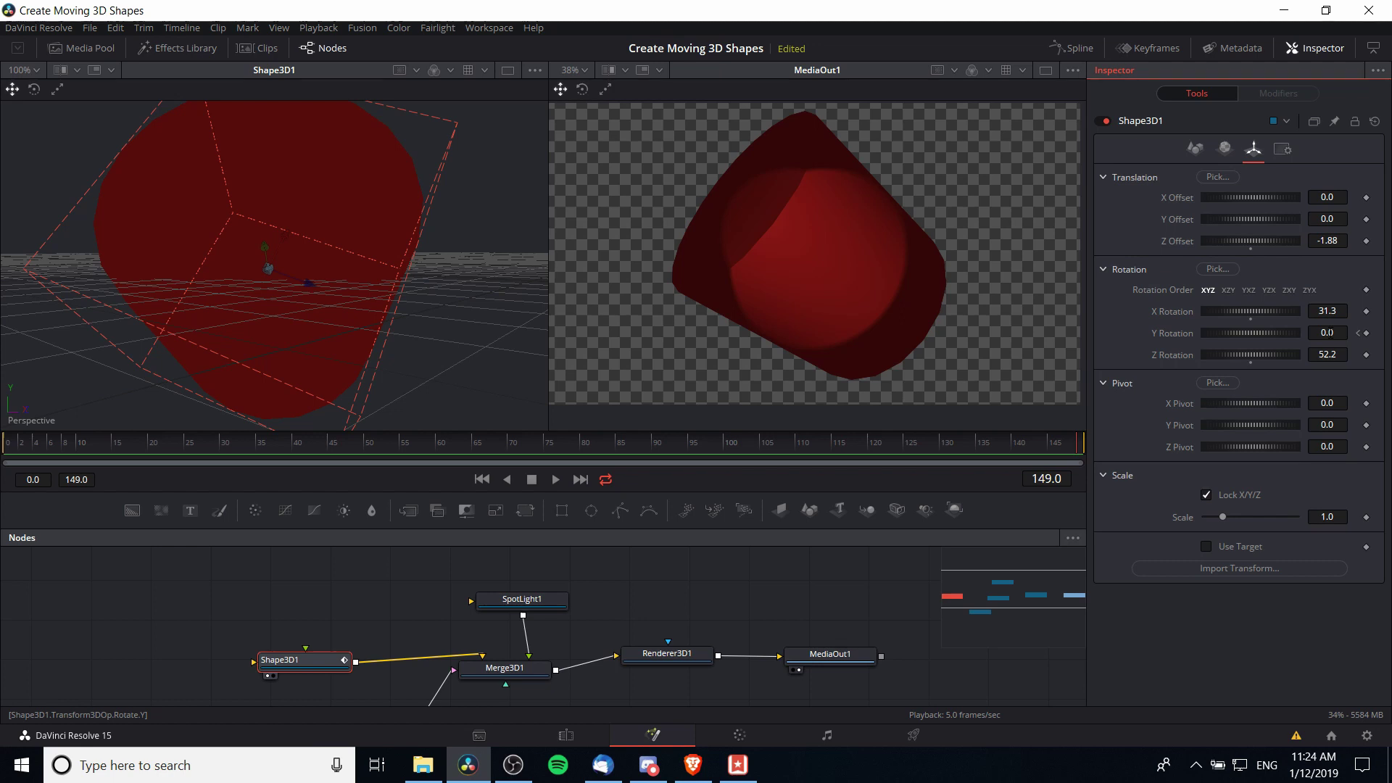
{"action": "left_click", "coordinate": [1344, 332]}
{"action": "key", "text": "Tab"}
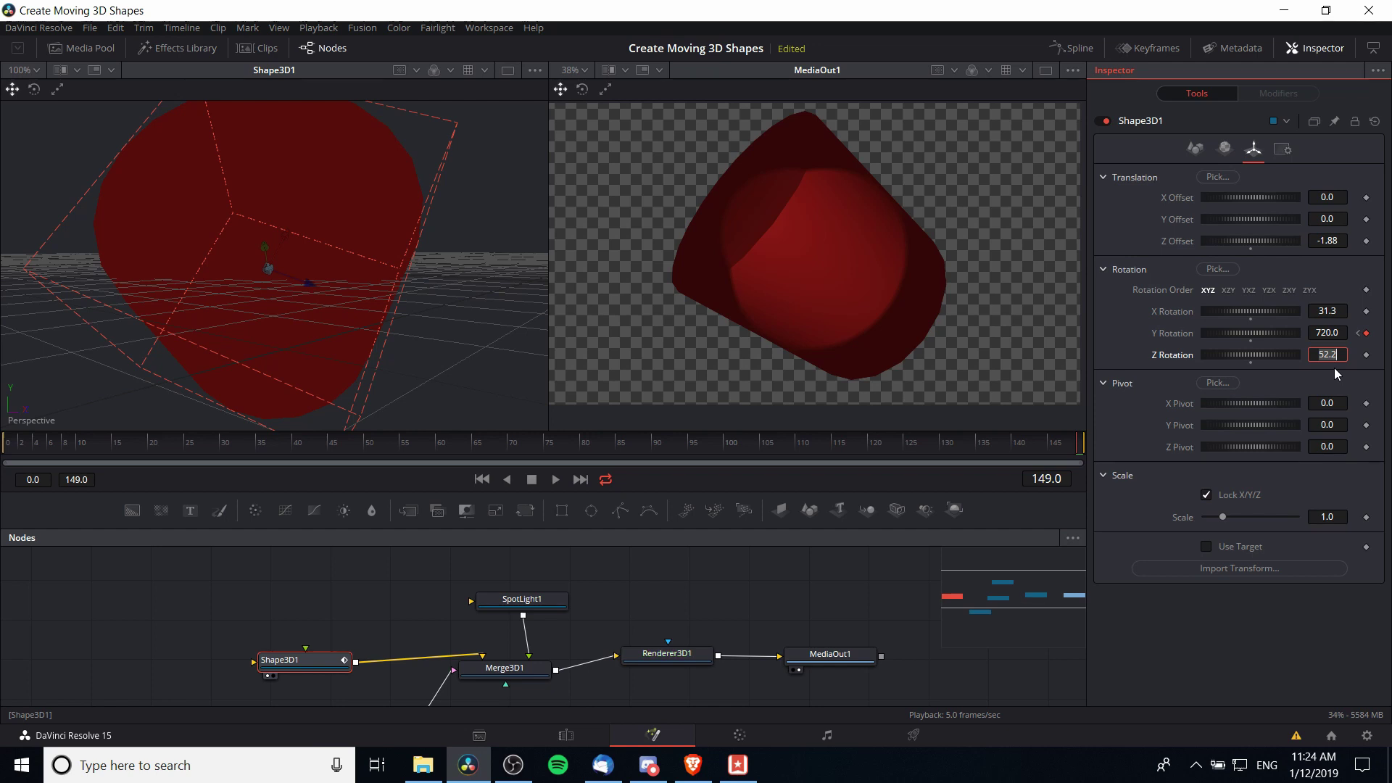
{"action": "left_click", "coordinate": [1342, 333]}
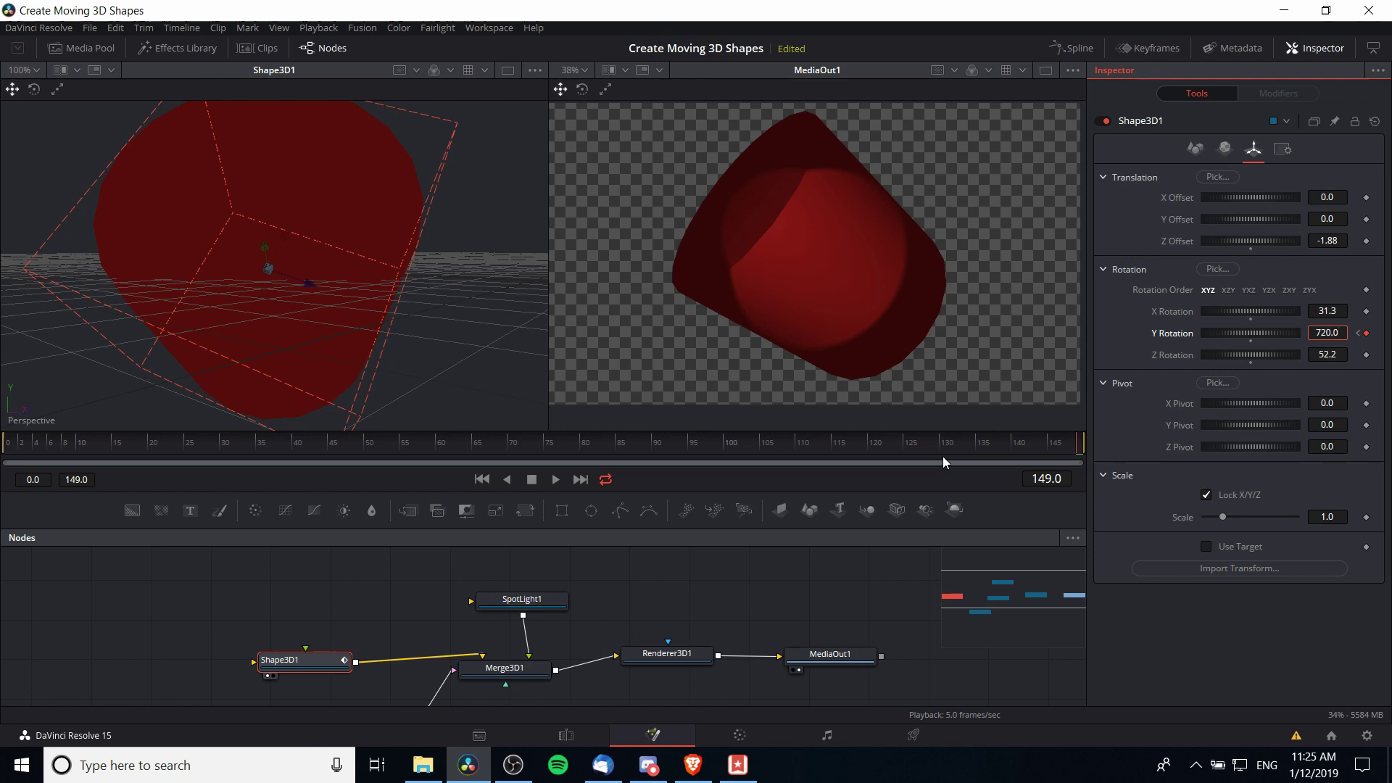
{"action": "left_click", "coordinate": [10, 455]}
- Play the spinning cylinder animation in the Fusion viewer, then stop playback
{"action": "left_click", "coordinate": [556, 484]}
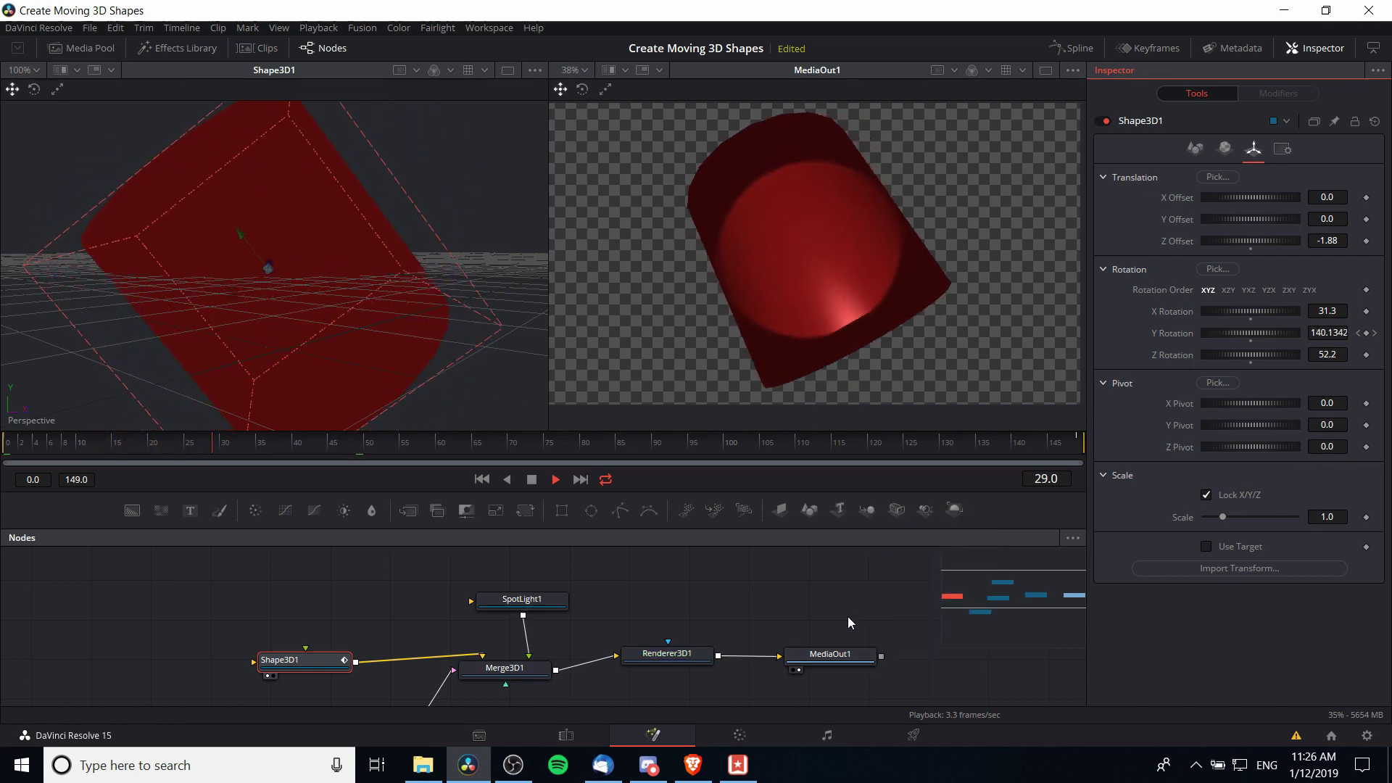
{"action": "left_click", "coordinate": [528, 484]}
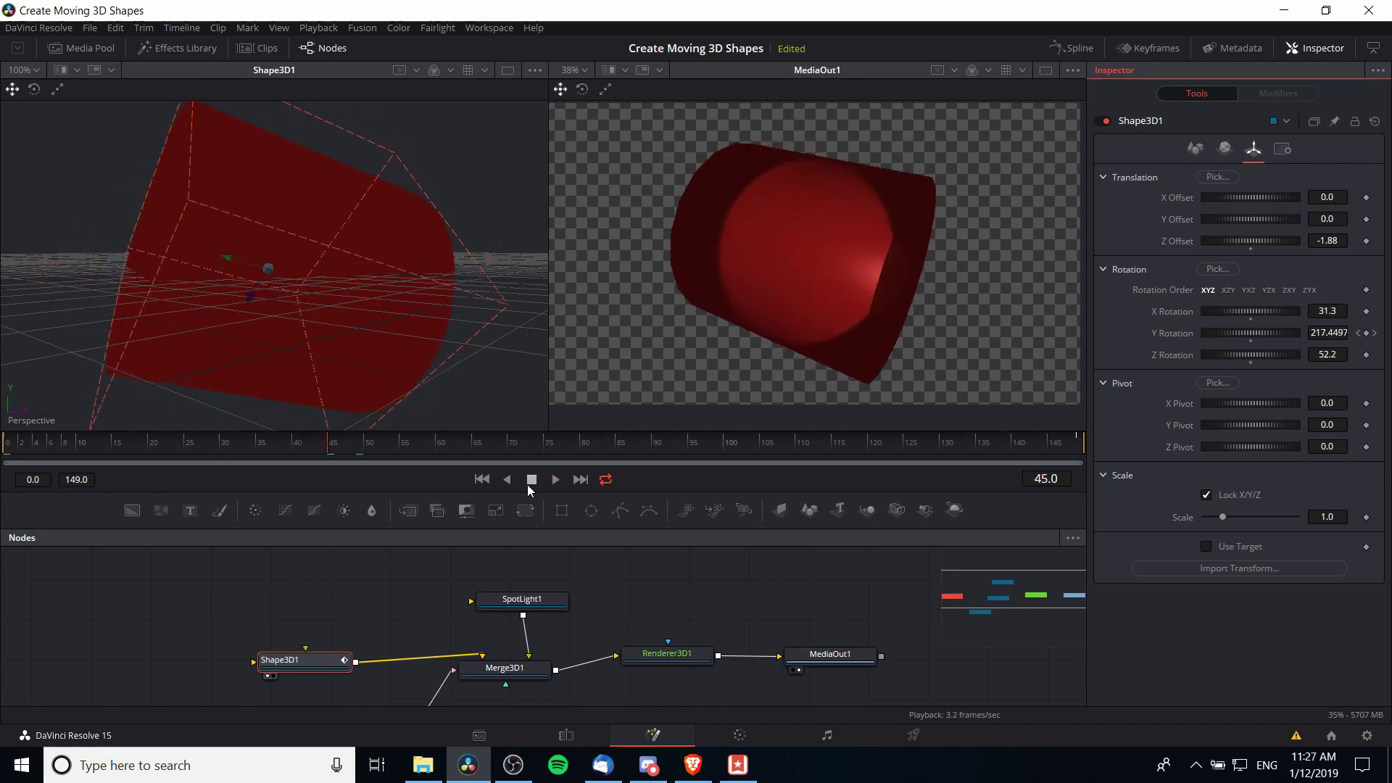
{"action": "left_click", "coordinate": [567, 735]}
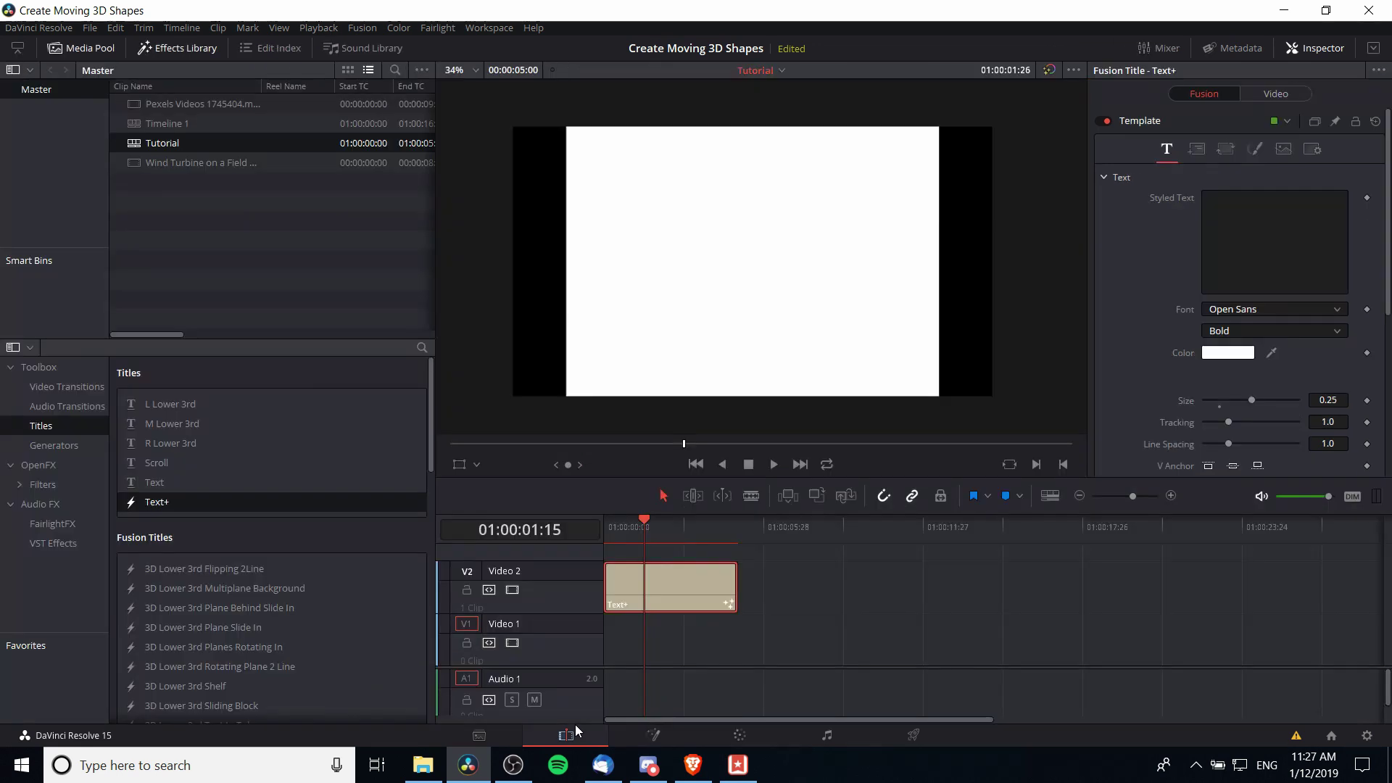
{"action": "key", "text": "Home"}
{"action": "left_click", "coordinate": [773, 464]}
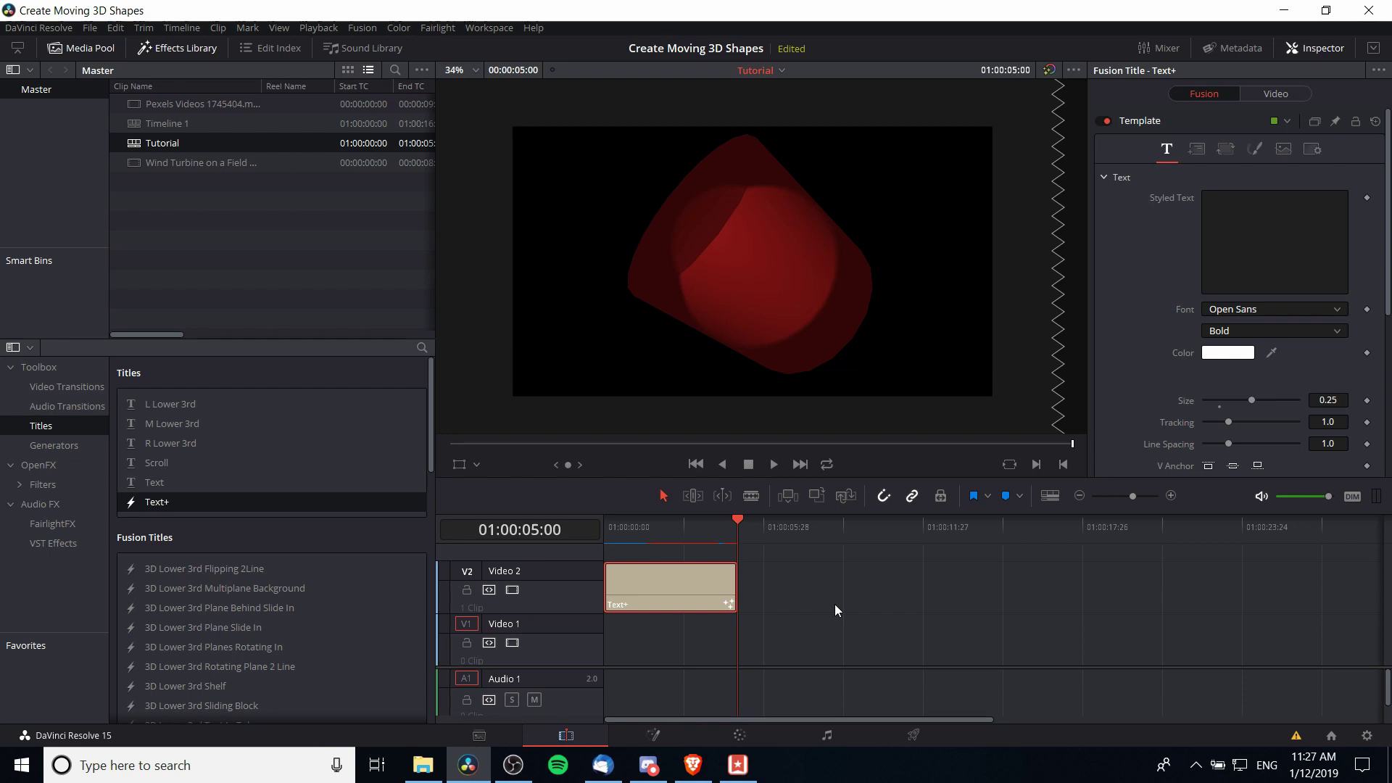
{"action": "left_click_drag", "start_coordinate": [613, 524], "coordinate": [709, 529]}
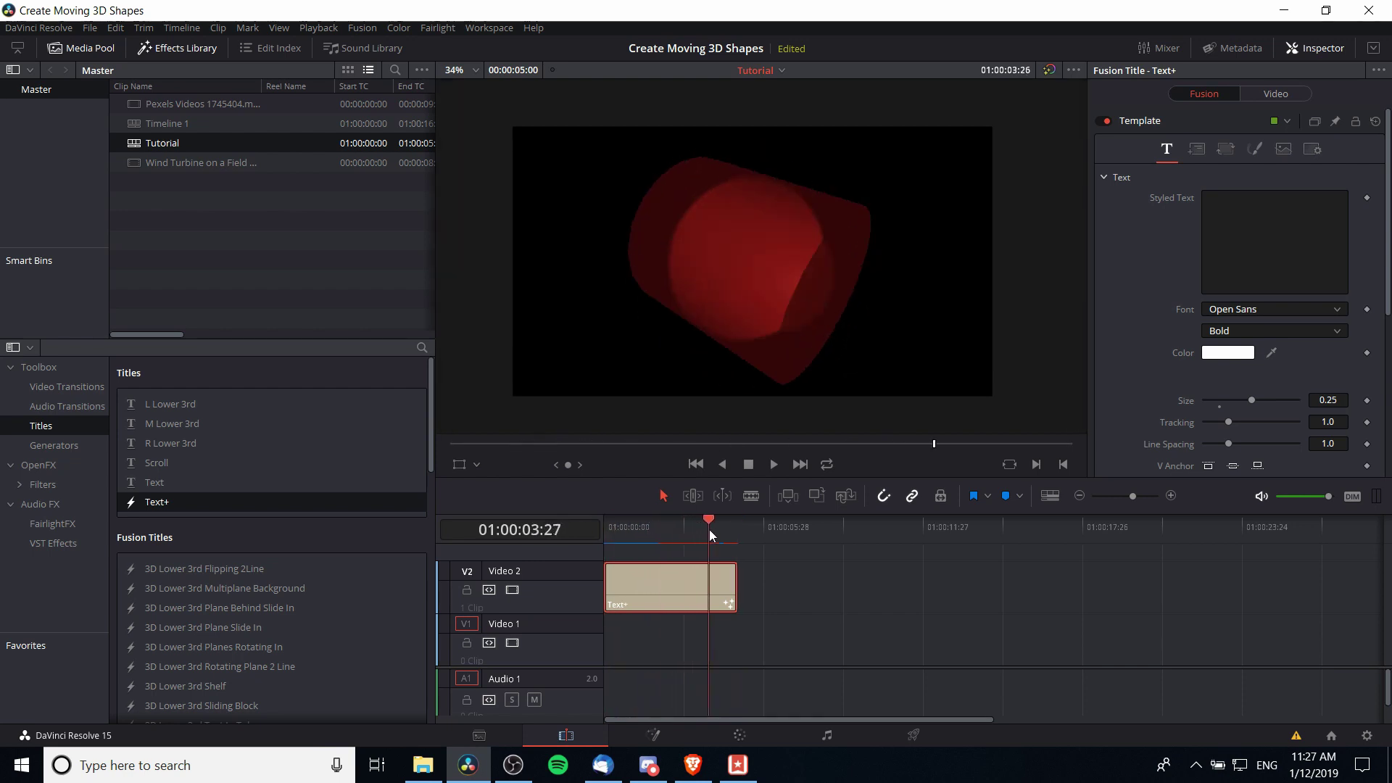
{"action": "key", "text": "Home"}
{"action": "left_click", "coordinate": [774, 464]}
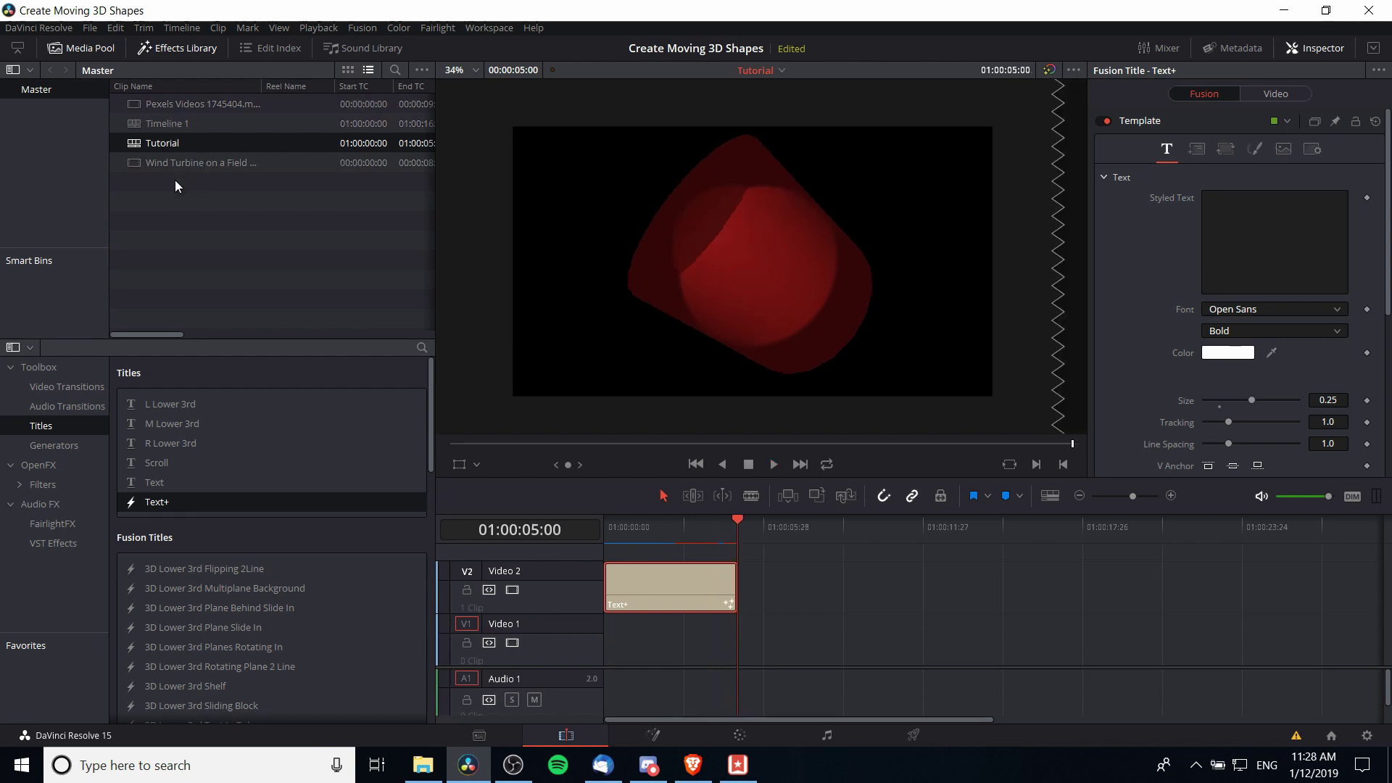
- Place the Wind Turbine on a Field at Sunrise clip at the start of V1 and play it under the cylinder
{"action": "left_click_drag", "start_coordinate": [175, 164], "coordinate": [615, 651]}
{"action": "mouse_move", "coordinate": [616, 537]}
{"action": "left_mouse_down"}
{"action": "mouse_move", "coordinate": [642, 524]}
{"action": "mouse_move", "coordinate": [607, 528]}
{"action": "left_mouse_up"}
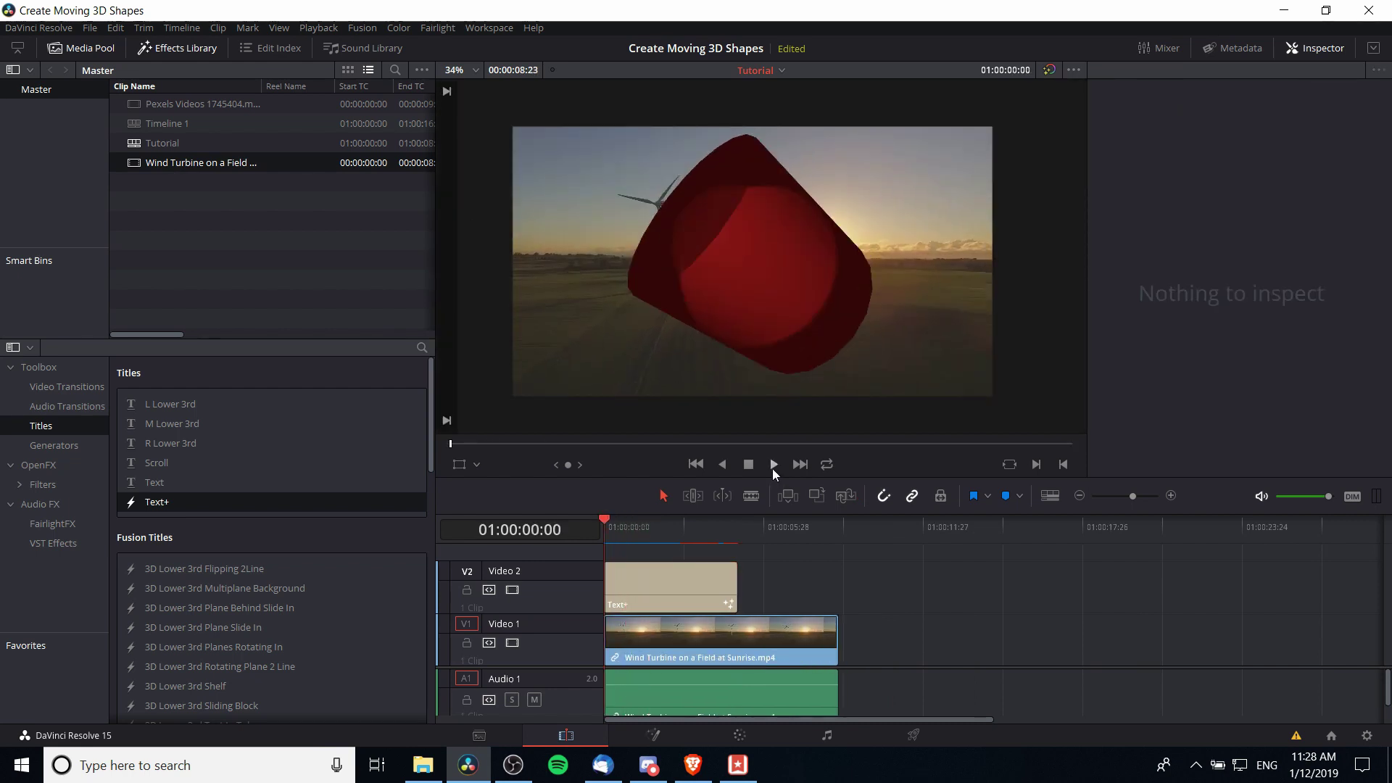
{"action": "left_click", "coordinate": [774, 464]}
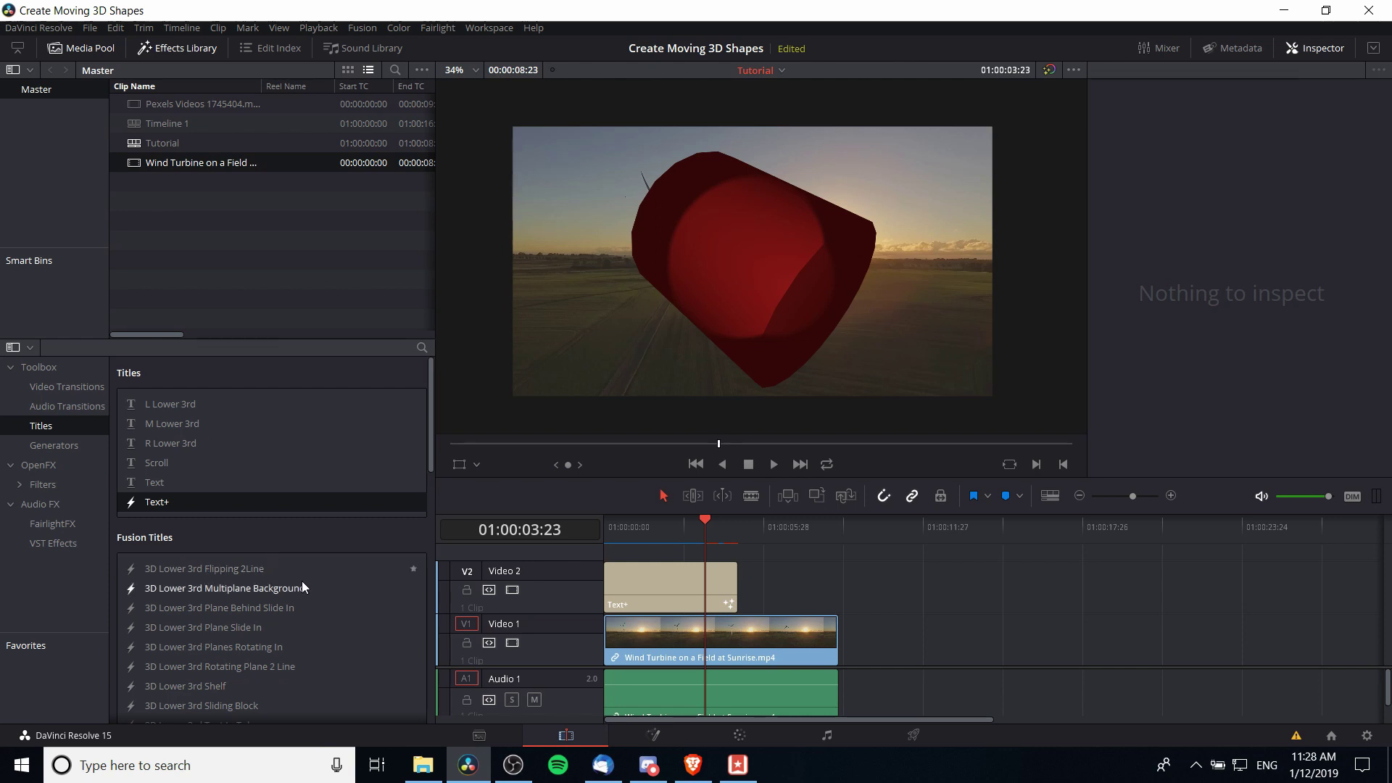
- Find 3D Title In A Box in the Fusion Titles and drop it onto Video 2 after the Text+ clip
{"action": "scroll", "coordinate": [302, 581], "scroll_direction": "down", "scroll_amount": 5}
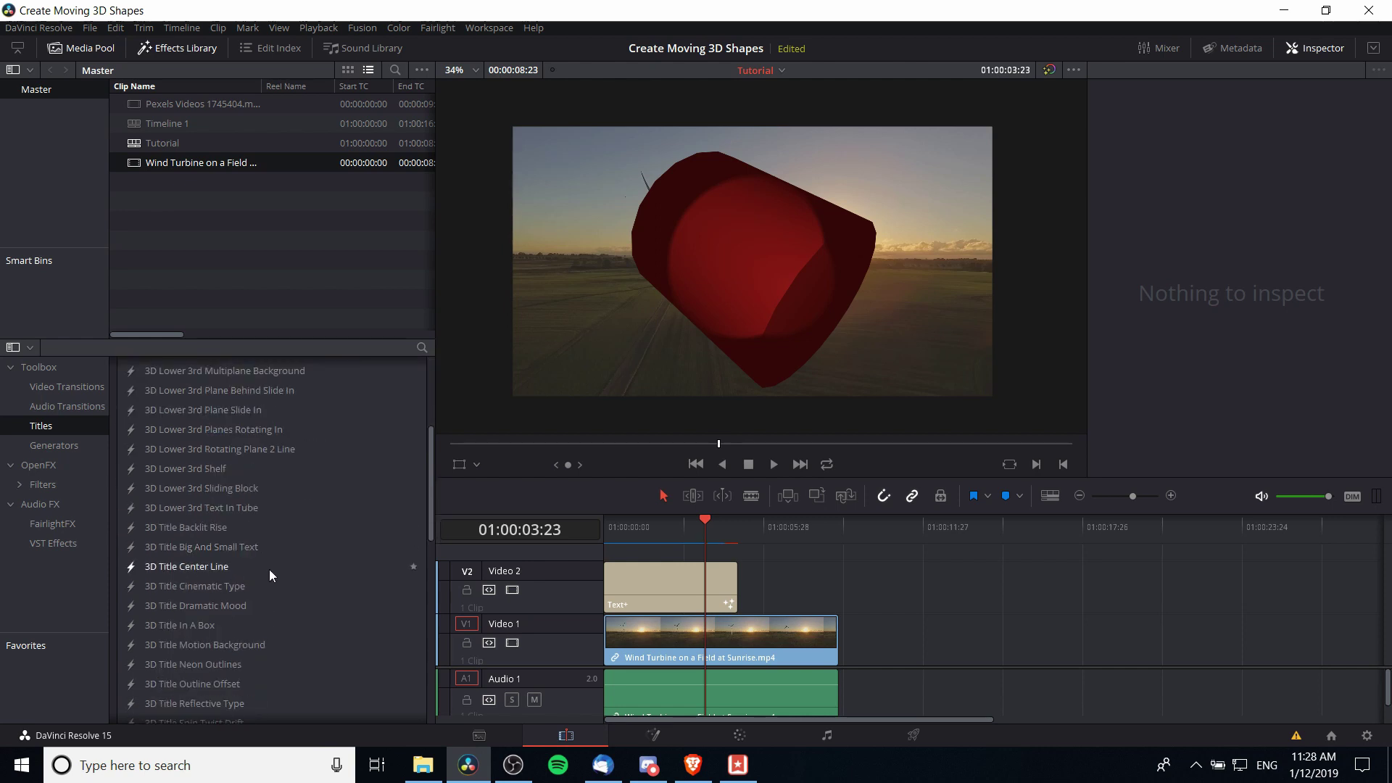
{"action": "scroll", "coordinate": [268, 568], "scroll_direction": "up", "scroll_amount": 4}
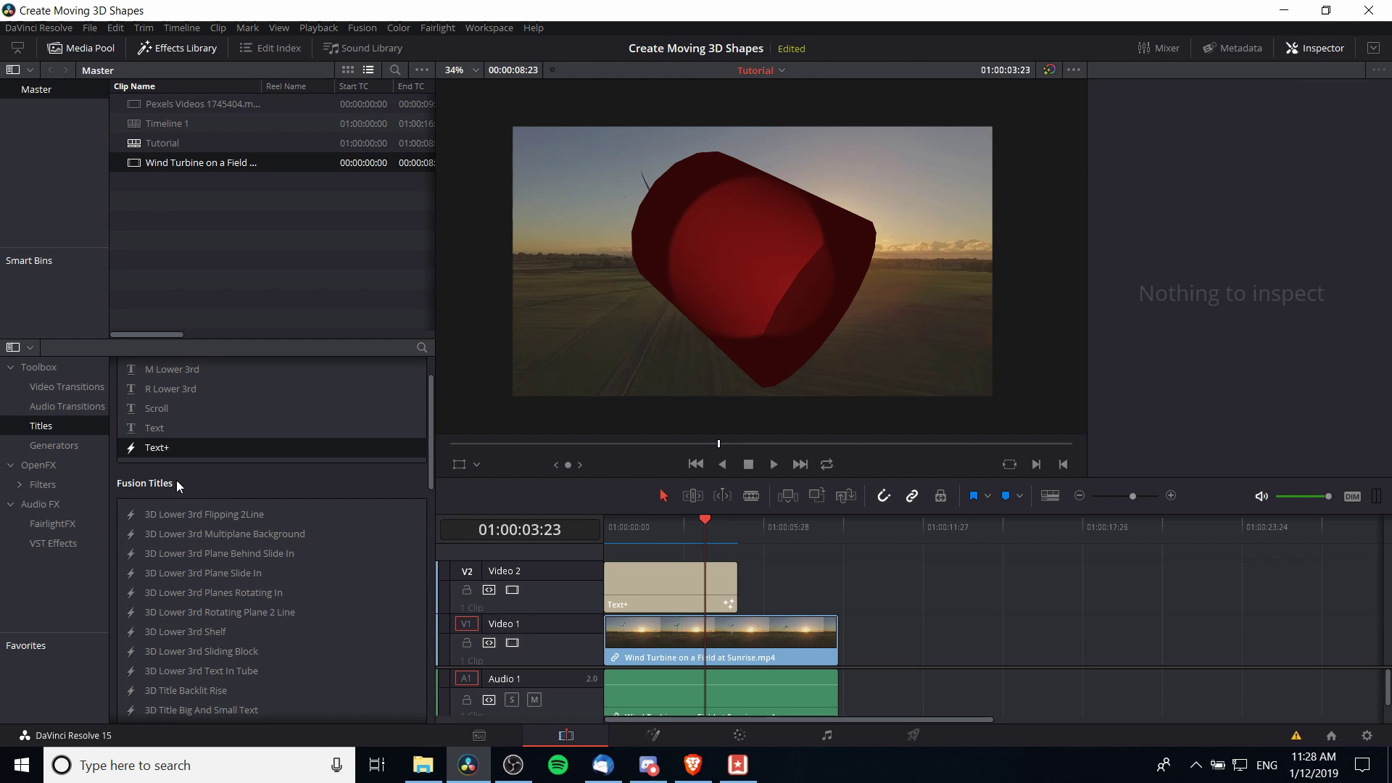
{"action": "scroll", "coordinate": [264, 534], "scroll_direction": "down", "scroll_amount": 3}
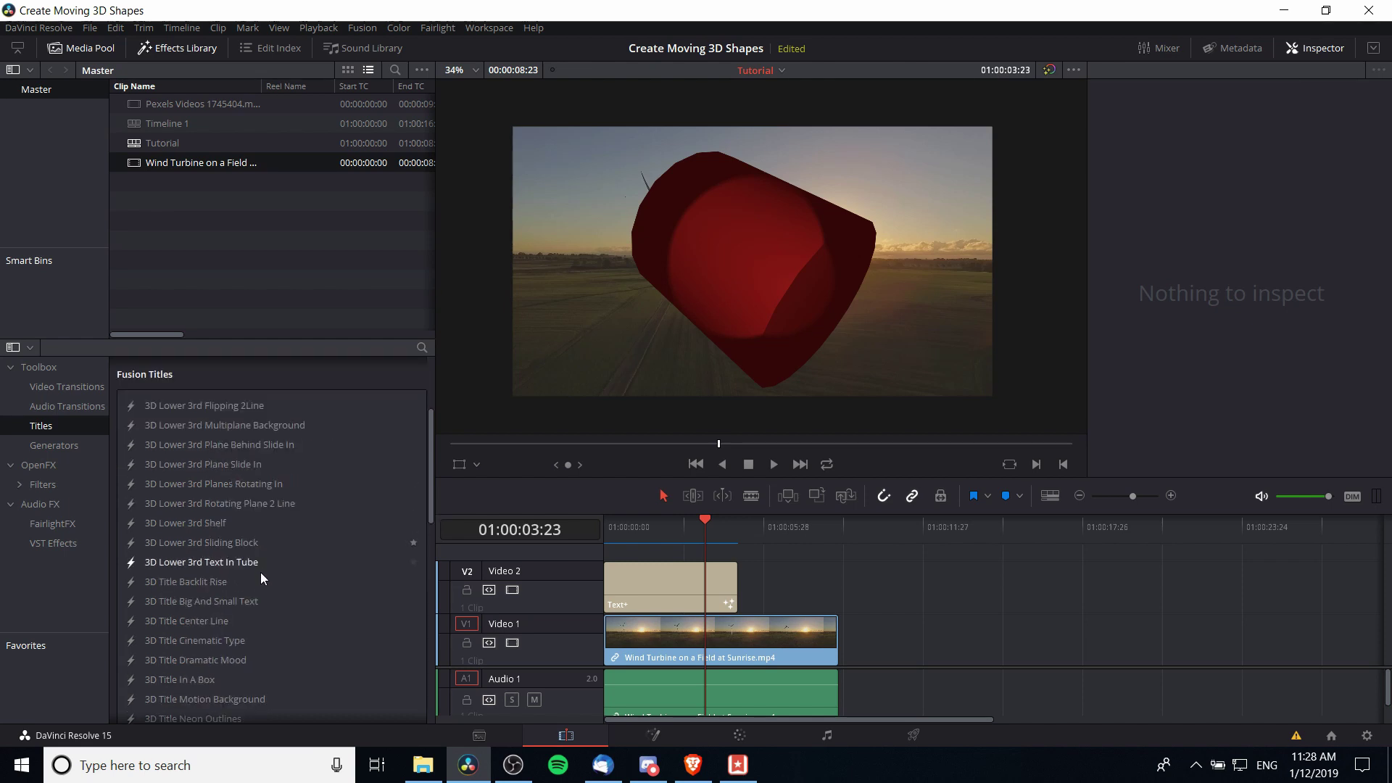
{"action": "scroll", "coordinate": [239, 537], "scroll_direction": "up", "scroll_amount": 1}
{"action": "scroll", "coordinate": [221, 500], "scroll_direction": "down", "scroll_amount": 7}
{"action": "scroll", "coordinate": [218, 509], "scroll_direction": "down", "scroll_amount": 4}
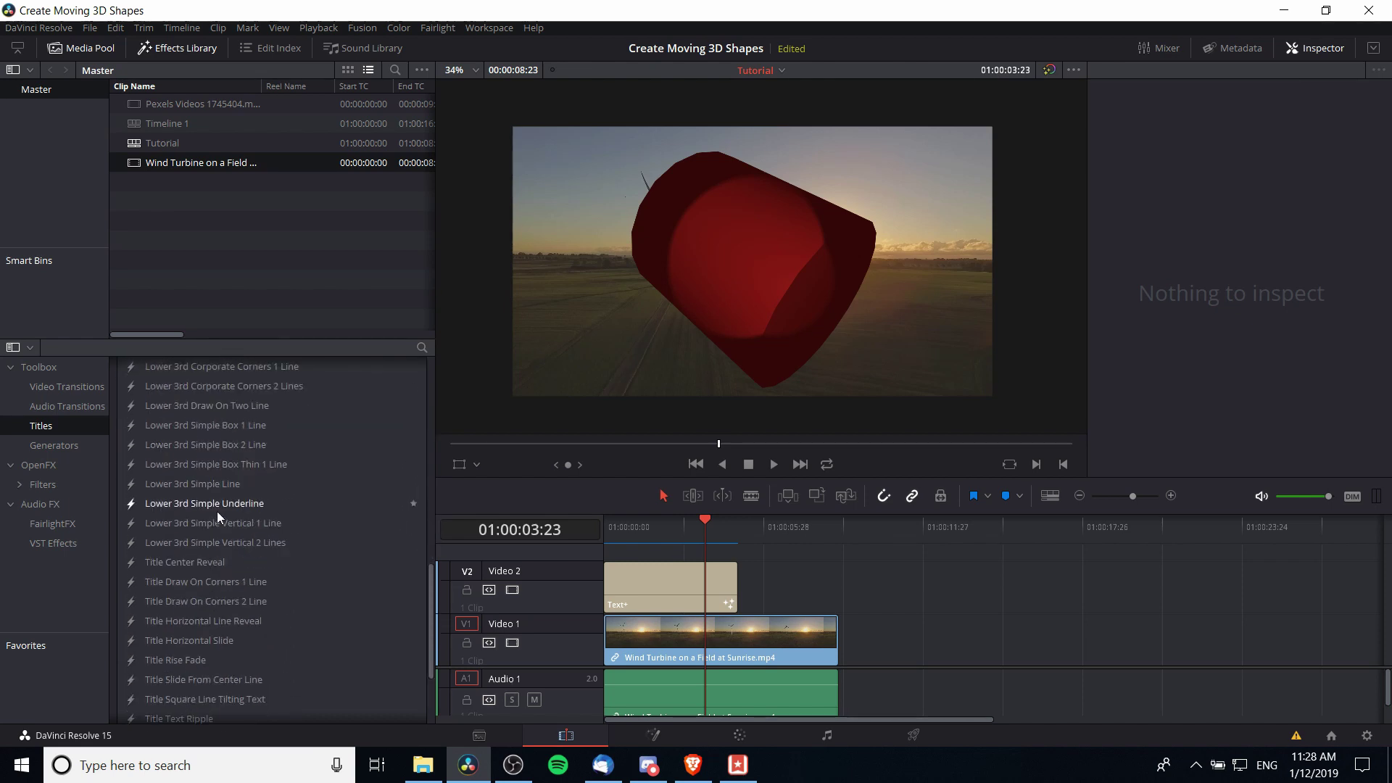
{"action": "scroll", "coordinate": [218, 564], "scroll_direction": "up", "scroll_amount": 8}
{"action": "scroll", "coordinate": [223, 561], "scroll_direction": "up", "scroll_amount": 6}
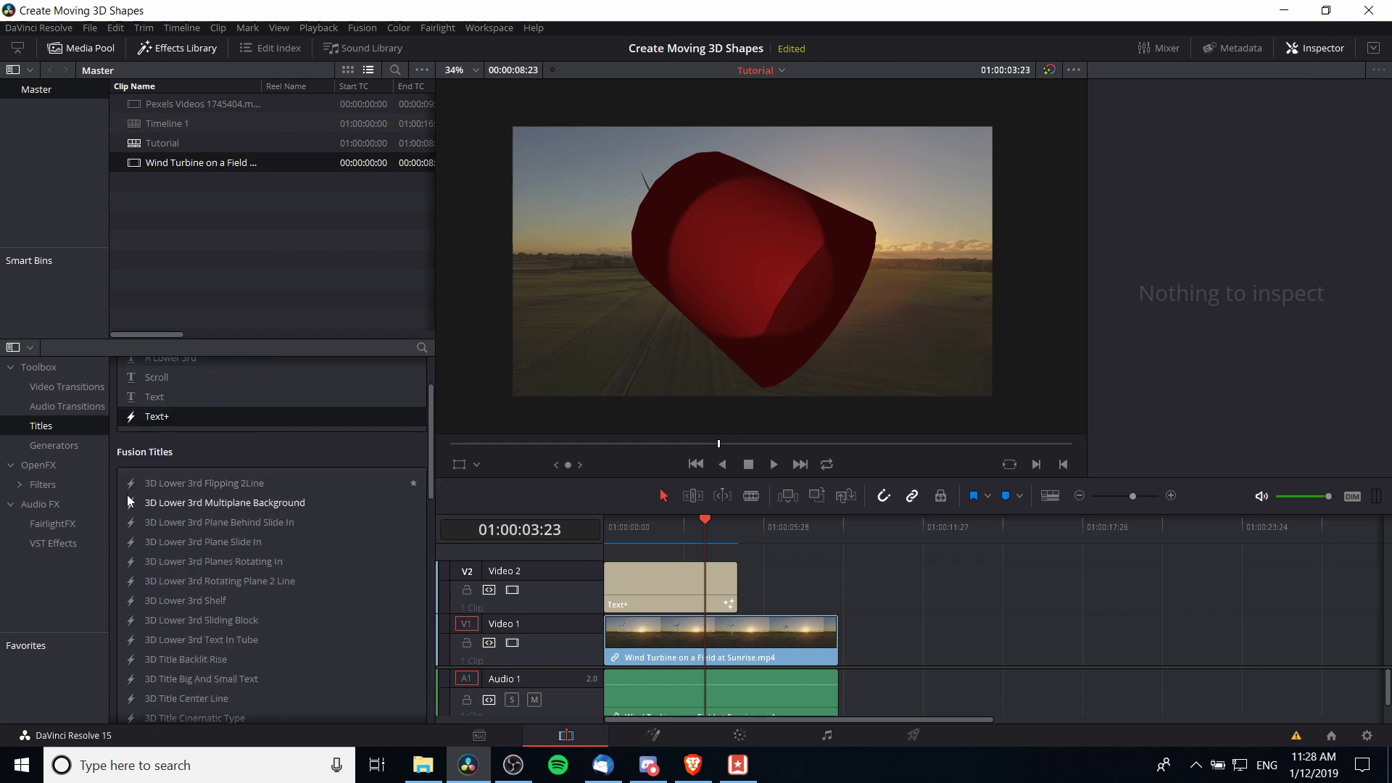
{"action": "scroll", "coordinate": [203, 544], "scroll_direction": "down", "scroll_amount": 3}
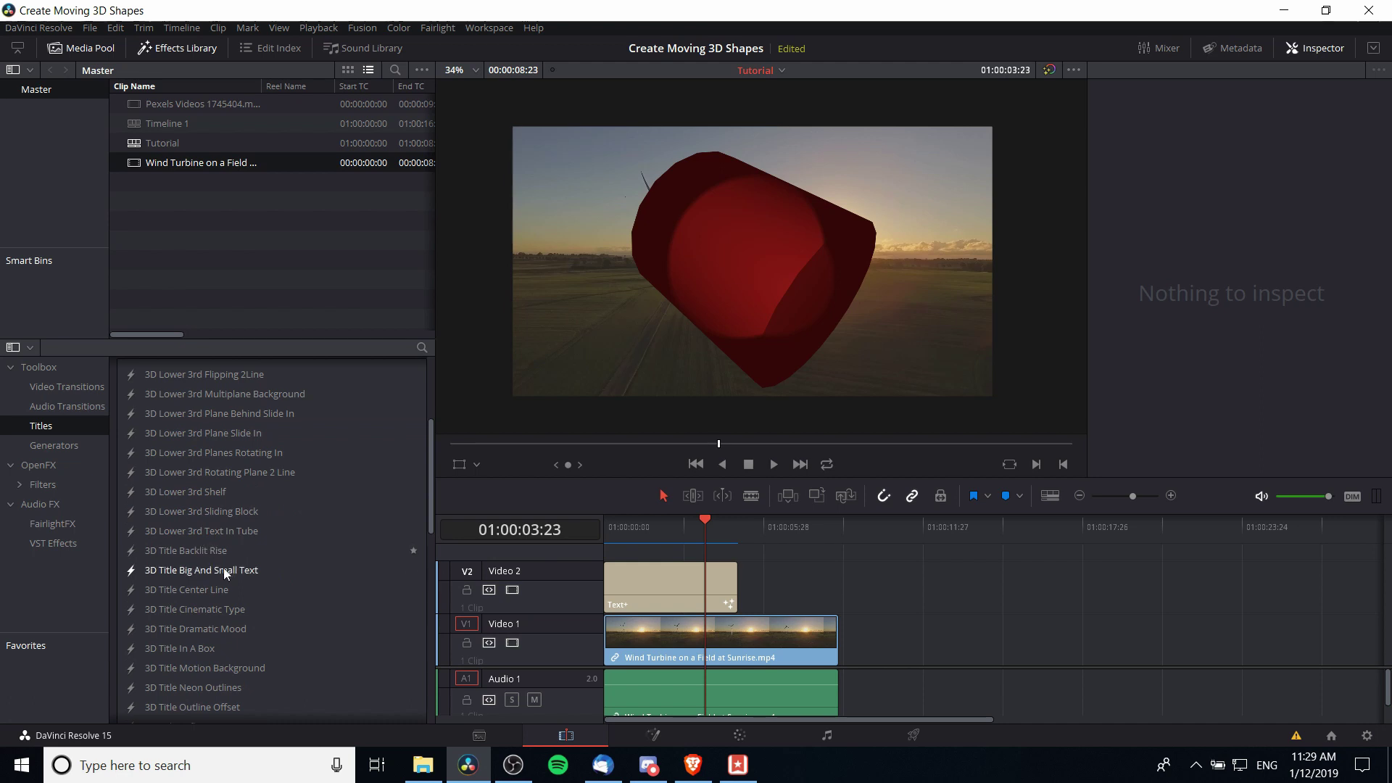
{"action": "scroll", "coordinate": [221, 591], "scroll_direction": "down", "scroll_amount": 2}
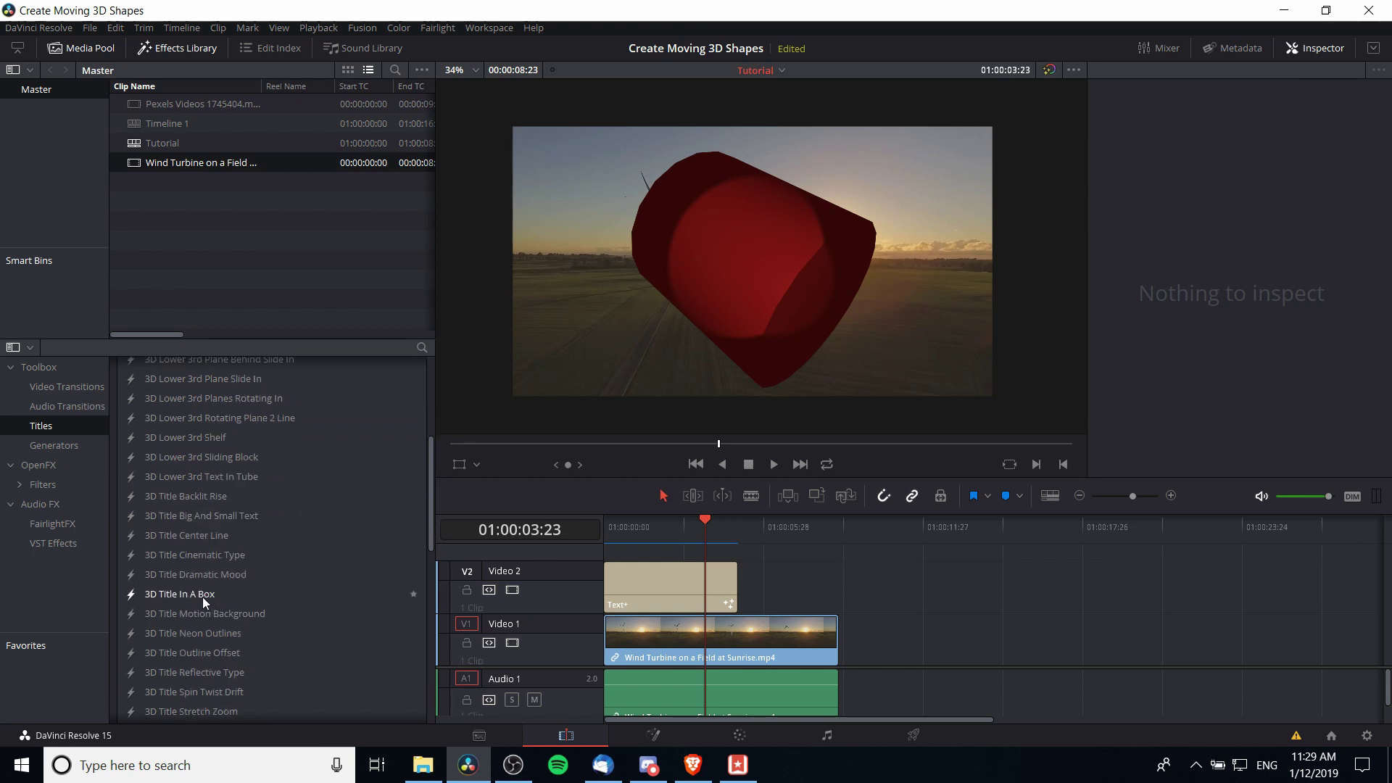
{"action": "left_click_drag", "start_coordinate": [202, 598], "coordinate": [794, 513]}
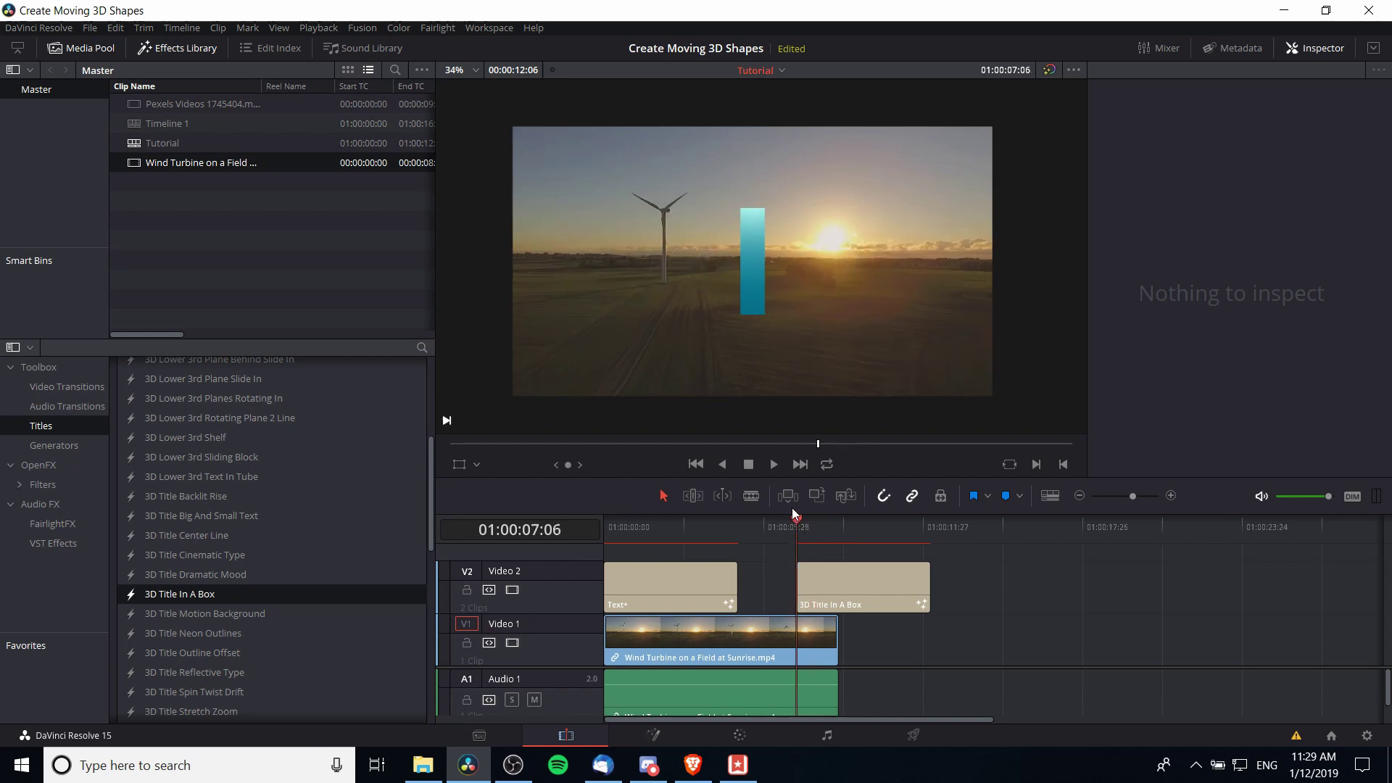
- Play the new box title animation, then jump back and replay it
{"action": "left_click", "coordinate": [774, 464]}
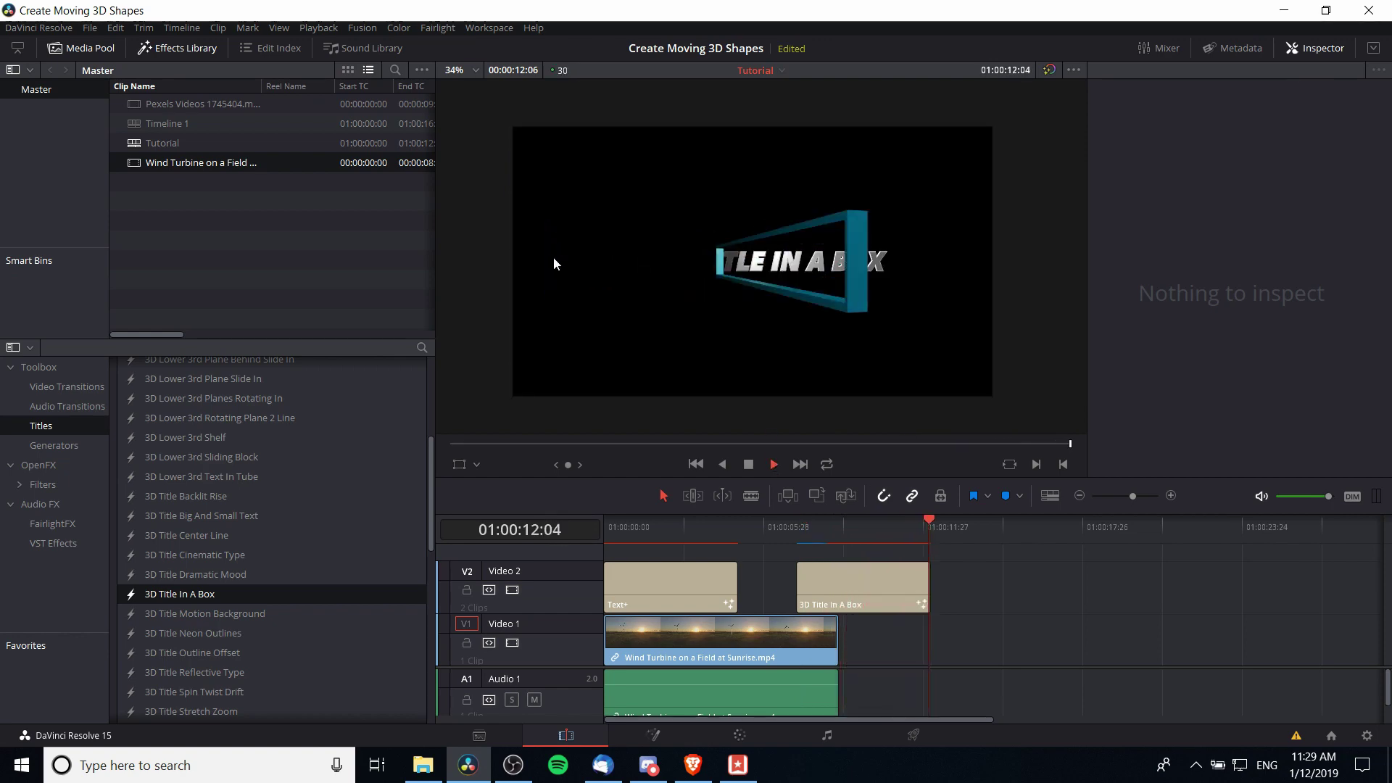
{"action": "left_click", "coordinate": [748, 464]}
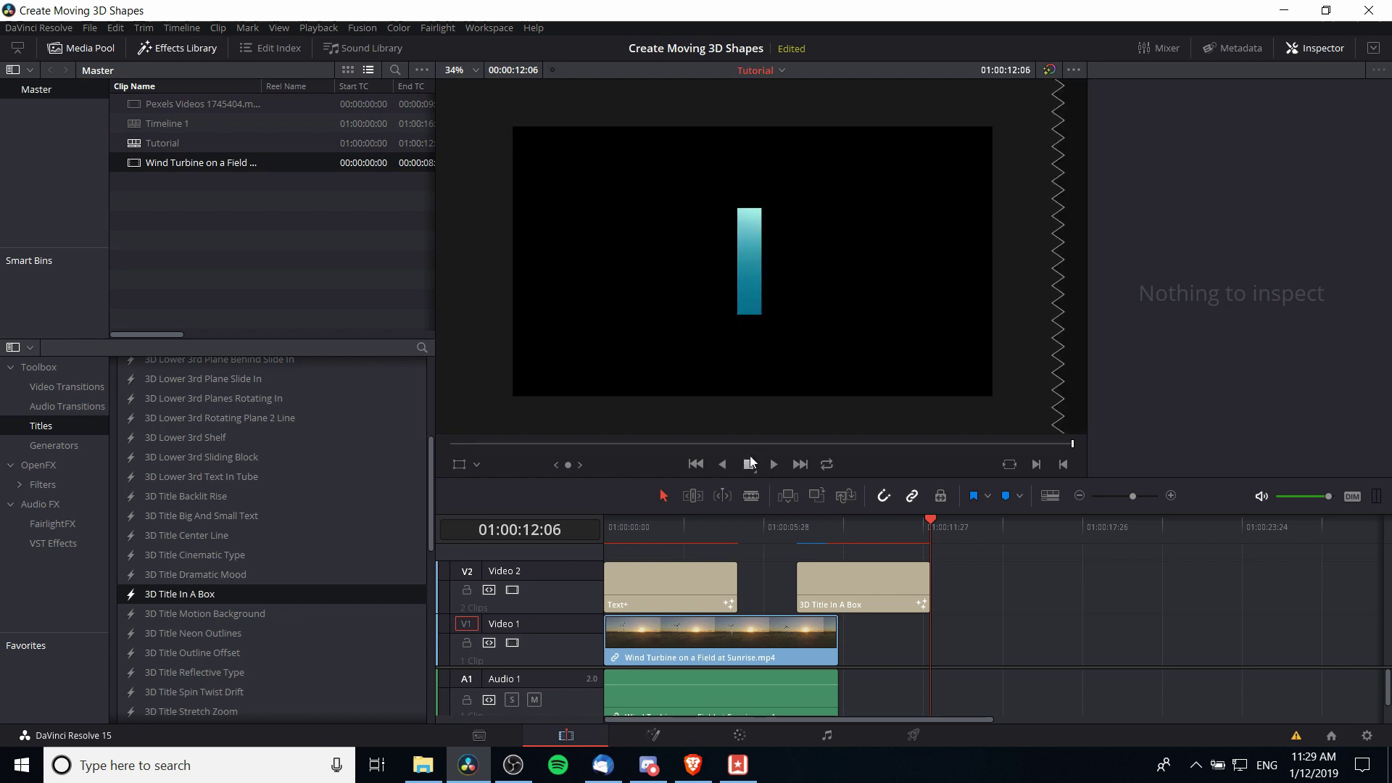
{"action": "left_click", "coordinate": [790, 527]}
{"action": "key", "text": "space"}
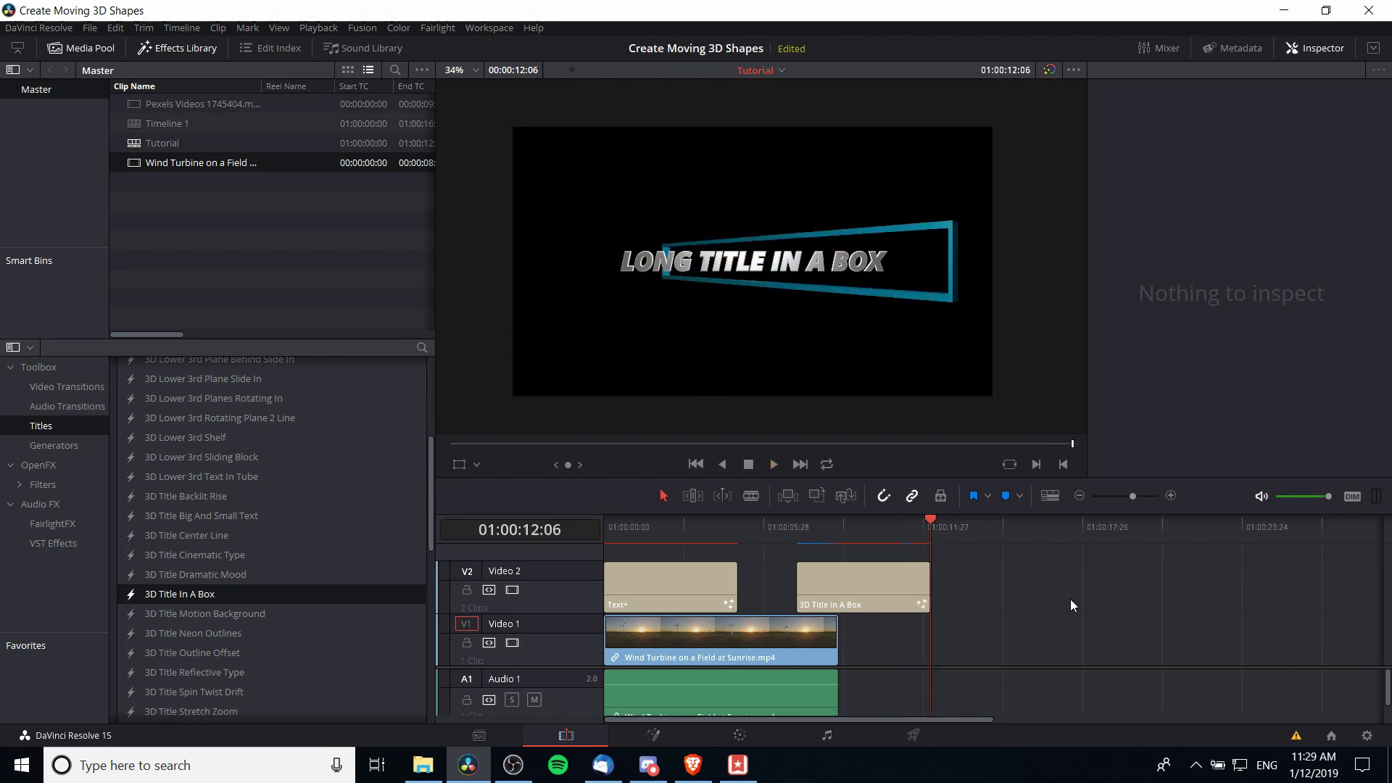
- Open the 3D Title In A Box clip on the Fusion page and expand its ThreeDTitle group node
{"action": "left_click", "coordinate": [877, 598]}
{"action": "left_click", "coordinate": [873, 545]}
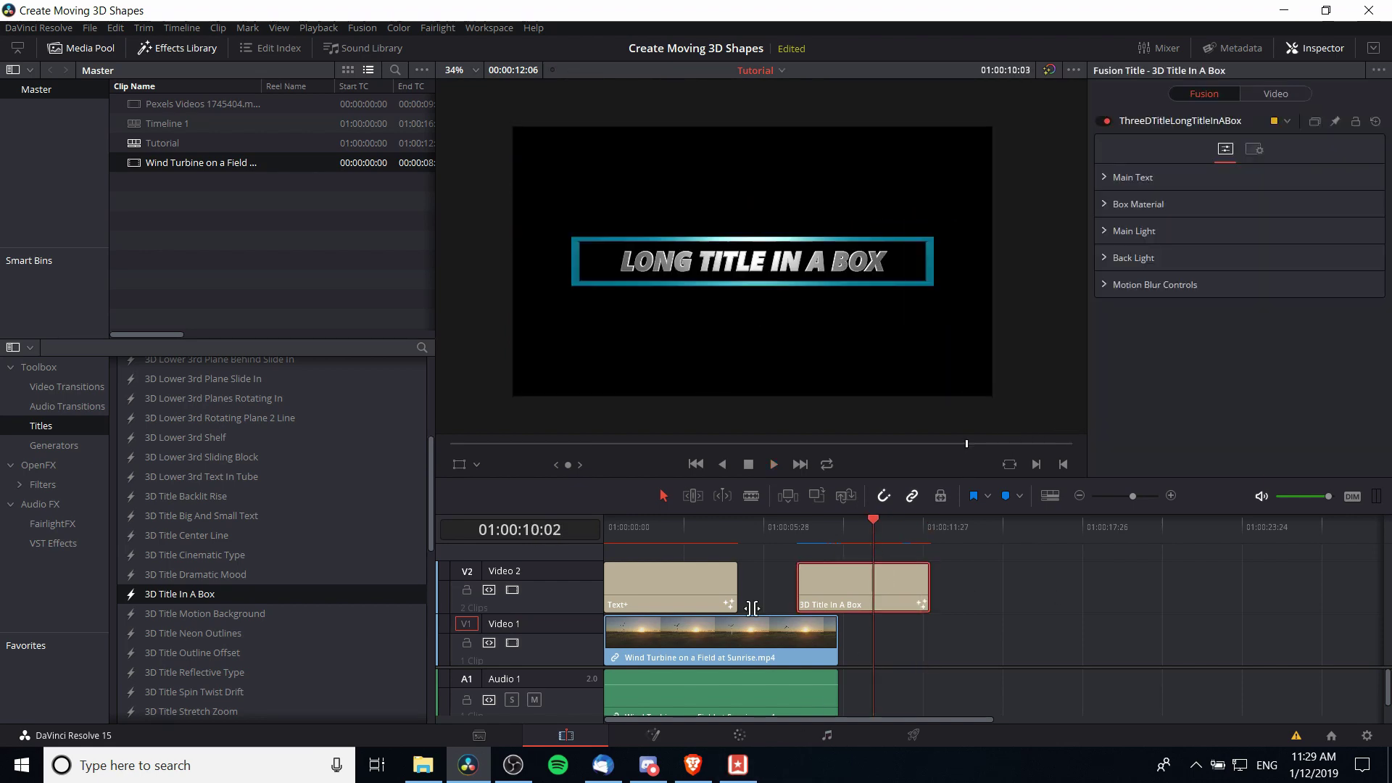
{"action": "left_click", "coordinate": [640, 736]}
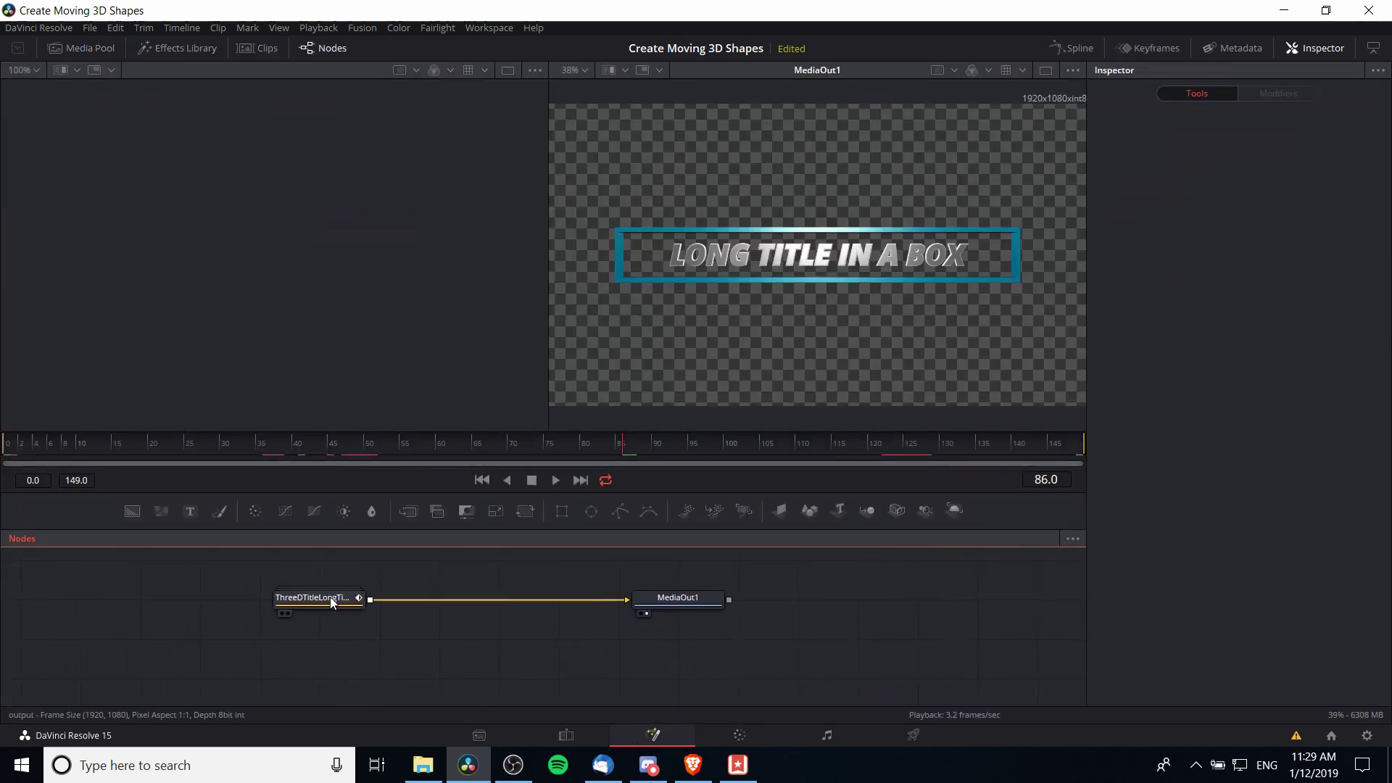
{"action": "left_click", "coordinate": [332, 602]}
{"action": "double_click", "coordinate": [332, 603]}
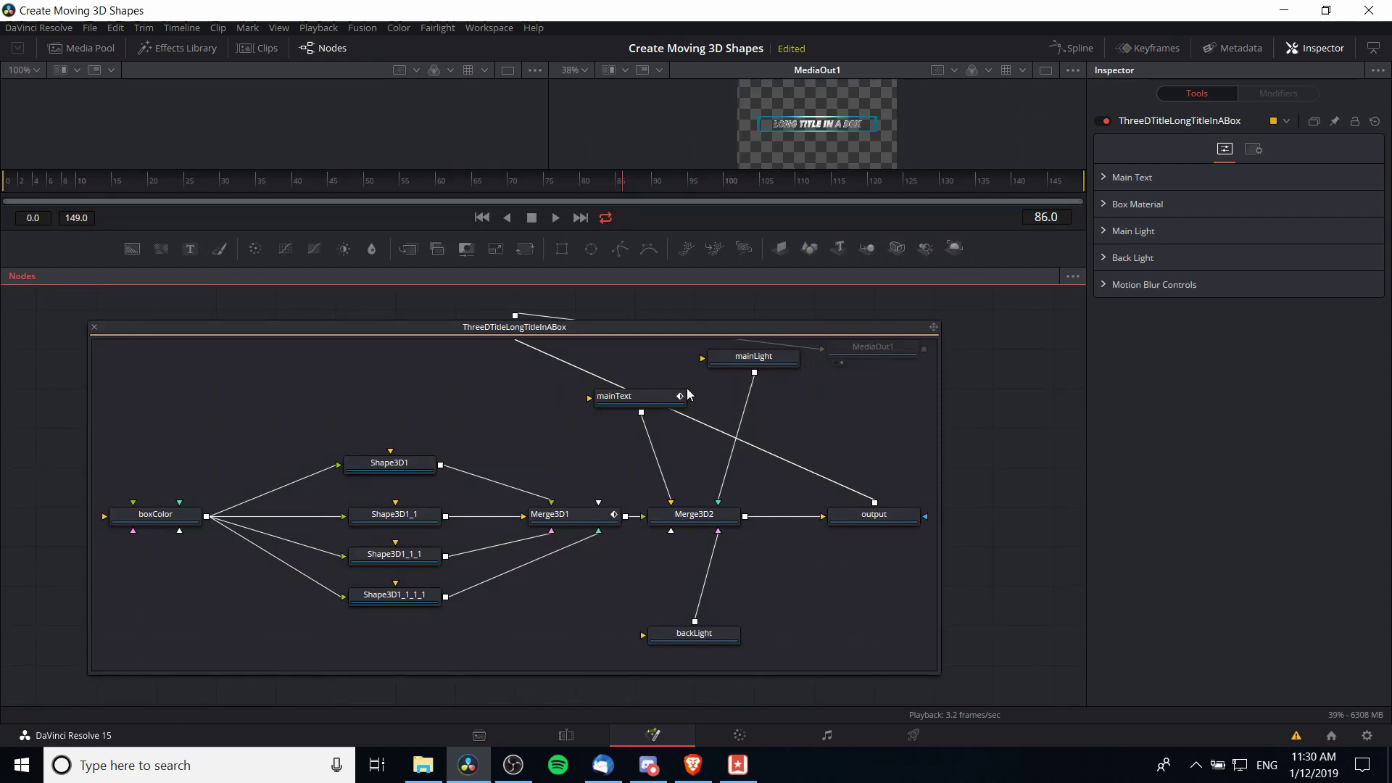
- Inspect the four Shape3D box nodes and the Merge3D1 node in the Inspector
{"action": "left_click", "coordinate": [390, 462]}
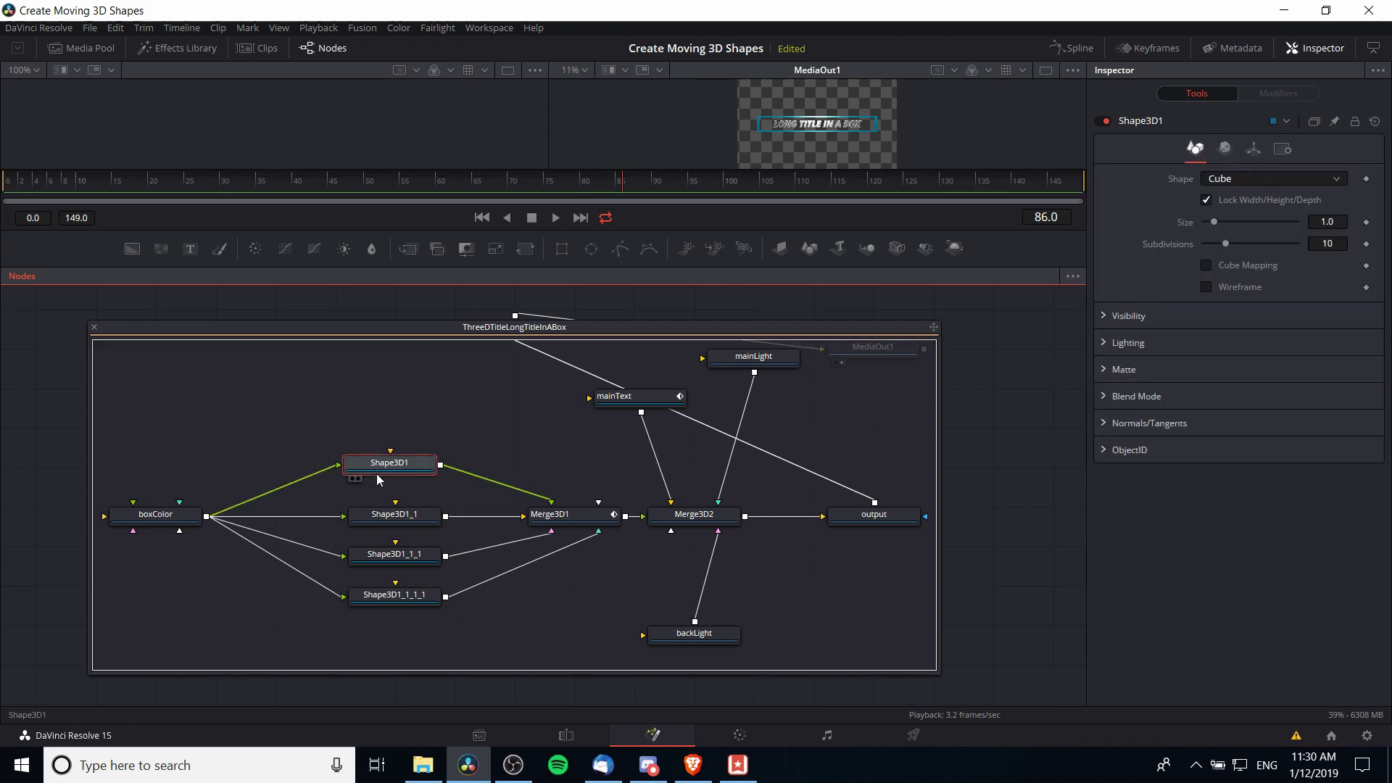
{"action": "left_click", "coordinate": [380, 516]}
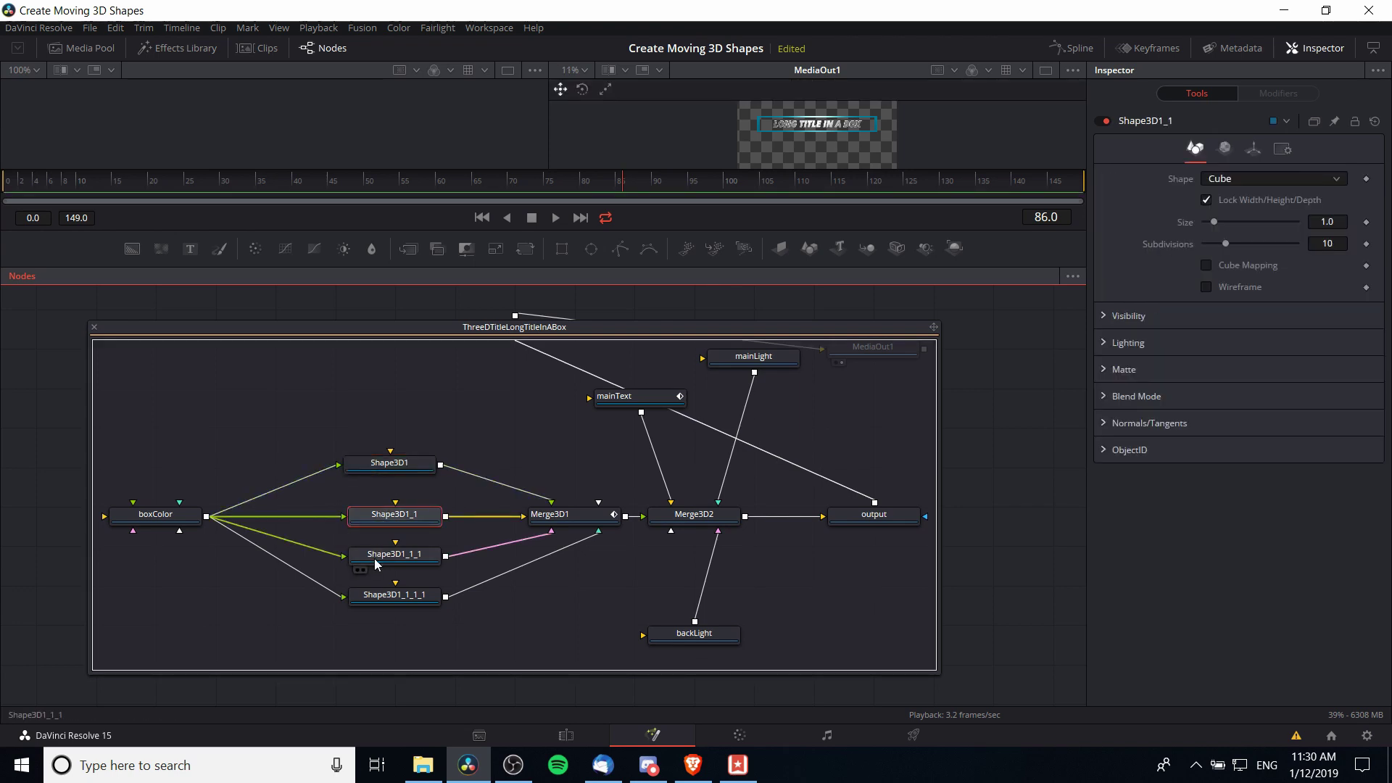
{"action": "left_click", "coordinate": [385, 556]}
{"action": "left_click", "coordinate": [395, 596]}
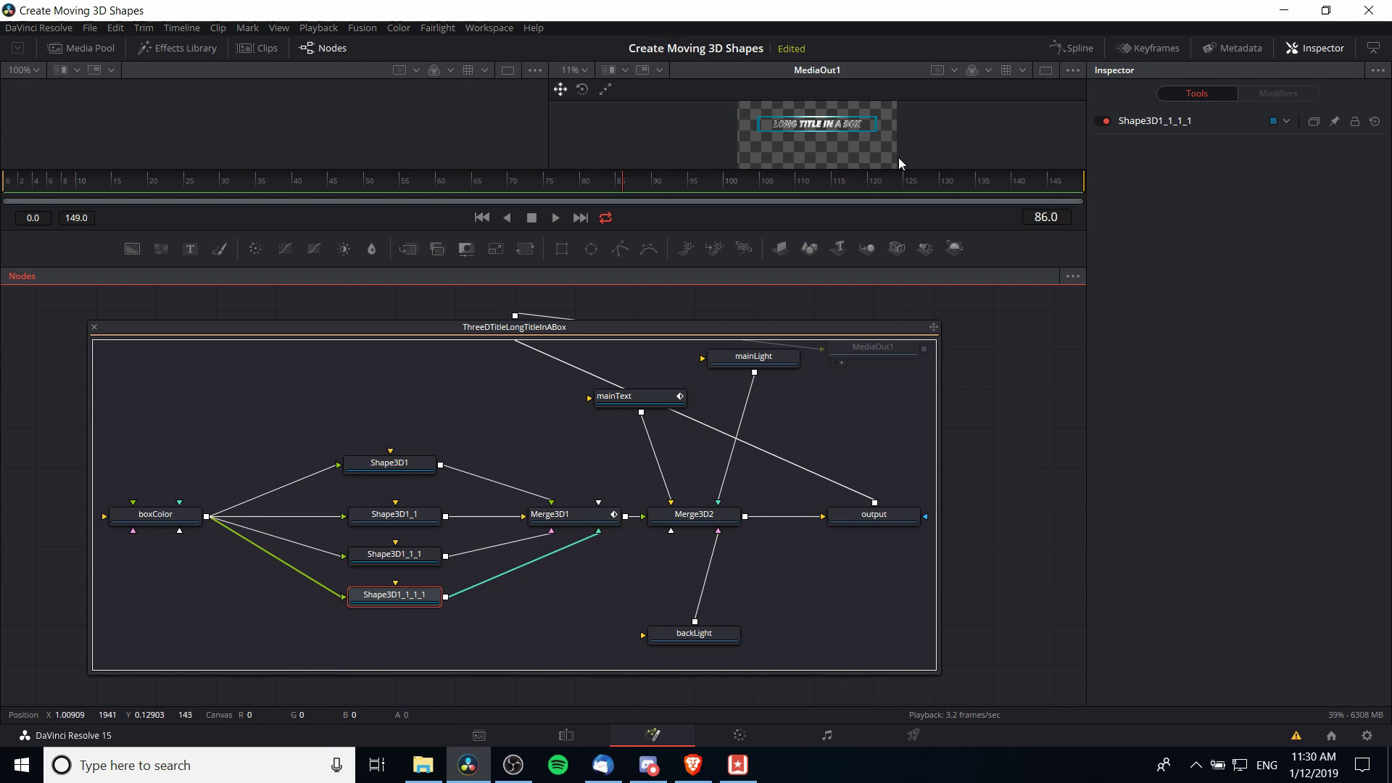
{"action": "left_click", "coordinate": [555, 514]}
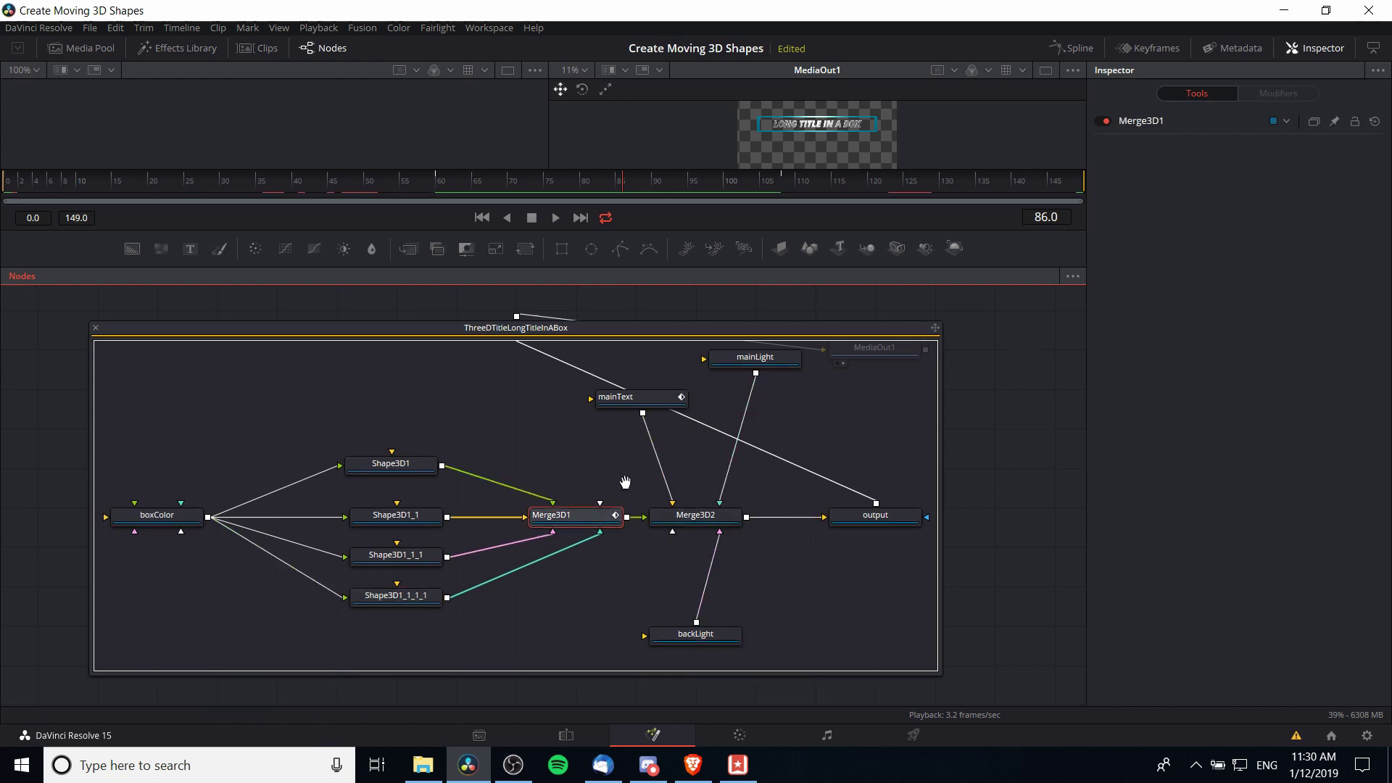
- Inspect the mainText and mainLight nodes, nudging mainText slightly left in the graph
{"action": "scroll", "coordinate": [652, 486], "scroll_direction": "up", "scroll_amount": 1}
{"action": "left_click", "coordinate": [631, 449]}
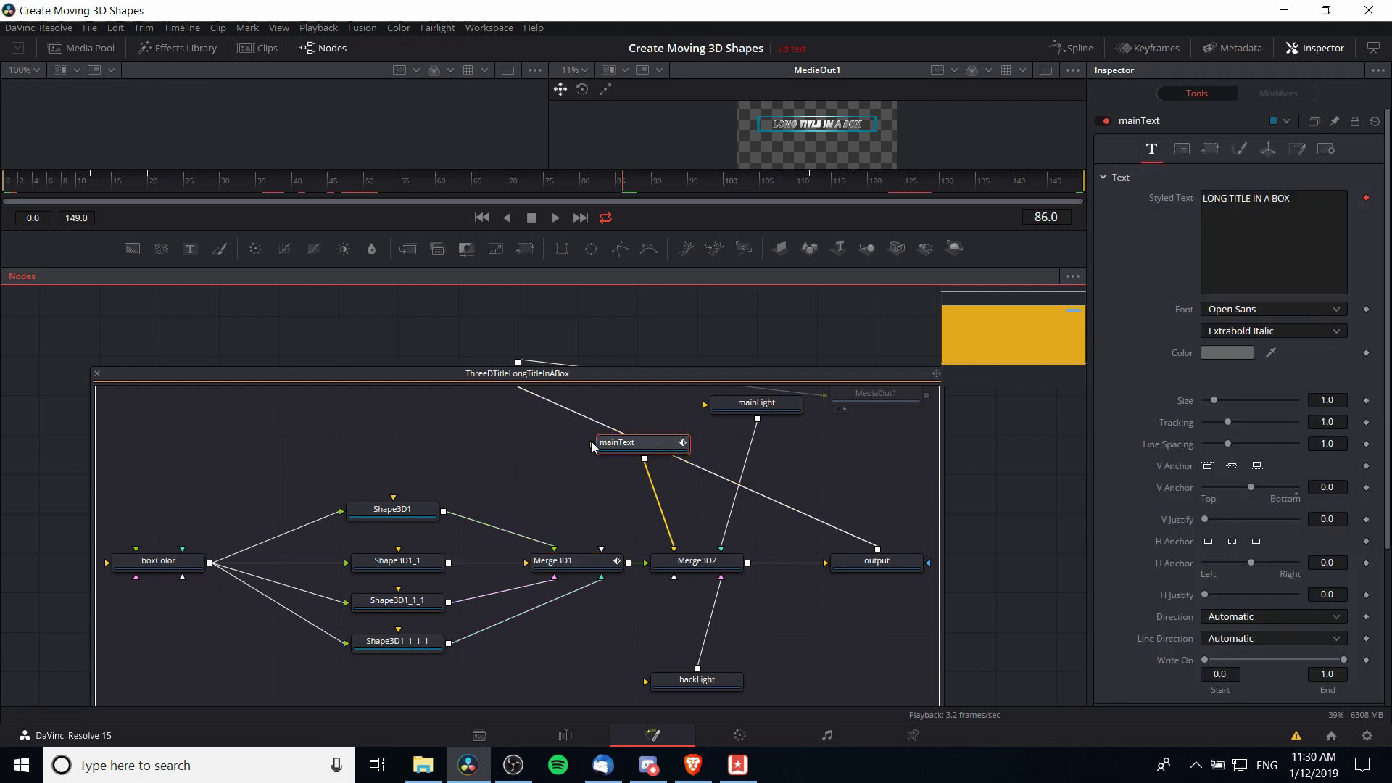
{"action": "left_click_drag", "start_coordinate": [712, 497], "coordinate": [666, 476]}
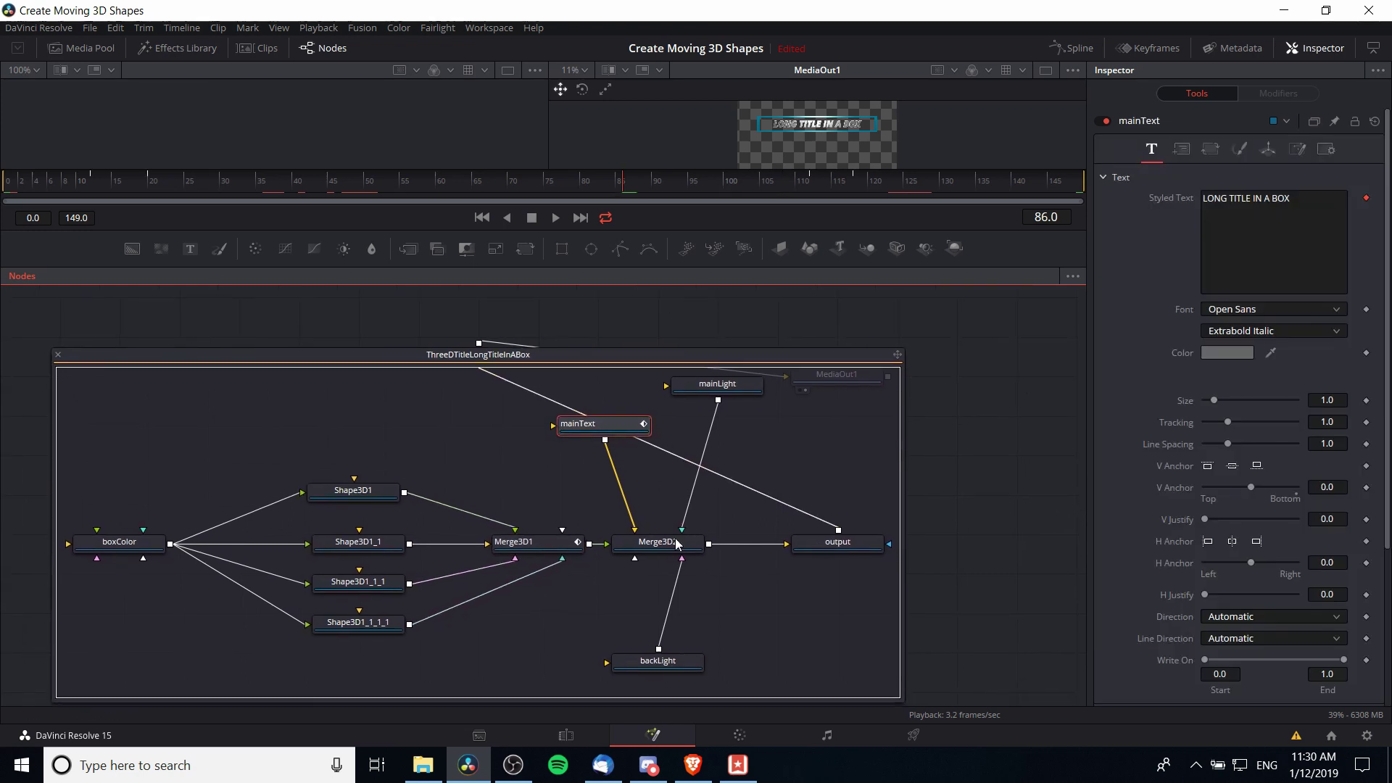
{"action": "left_click_drag", "start_coordinate": [626, 427], "coordinate": [583, 439]}
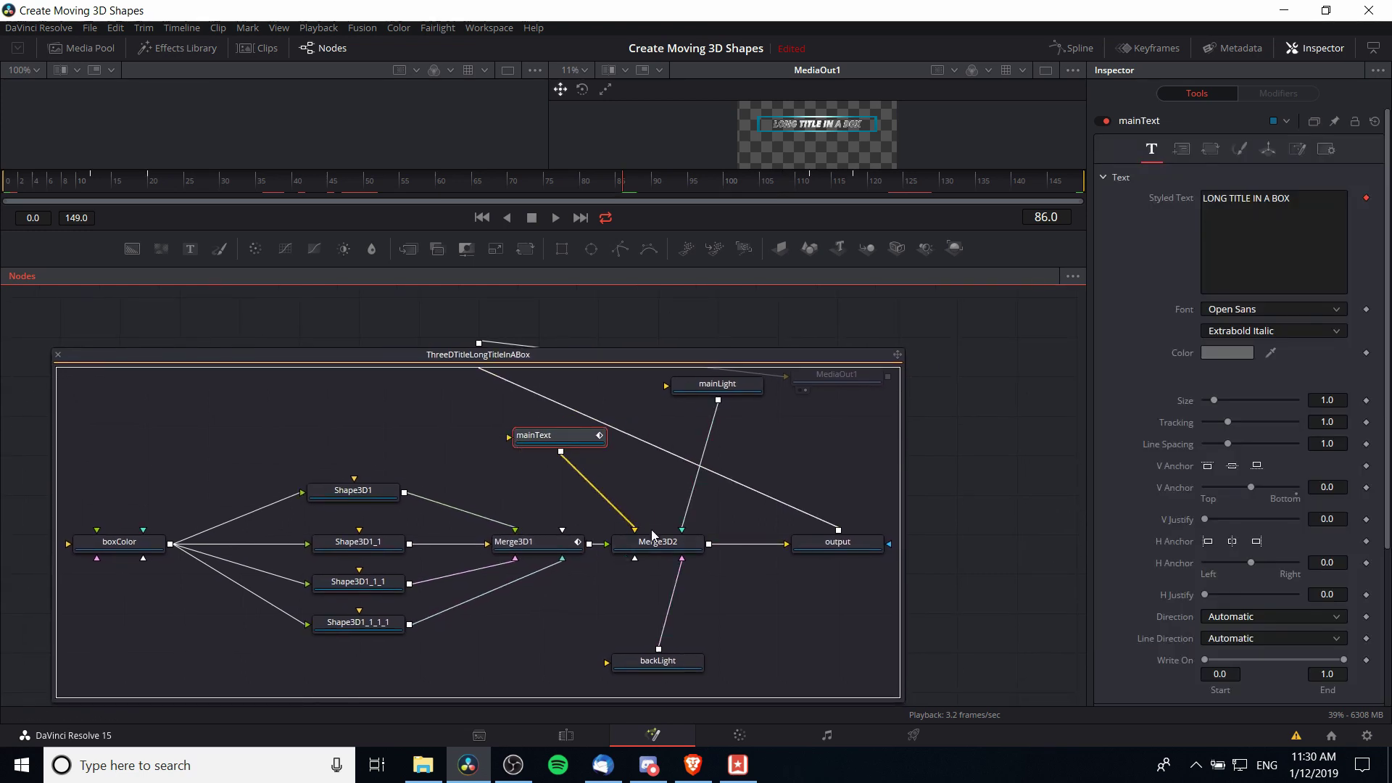
{"action": "scroll", "coordinate": [680, 462], "scroll_direction": "up", "scroll_amount": 1}
{"action": "left_click", "coordinate": [680, 438]}
{"action": "scroll", "coordinate": [682, 439], "scroll_direction": "down", "scroll_amount": 2}
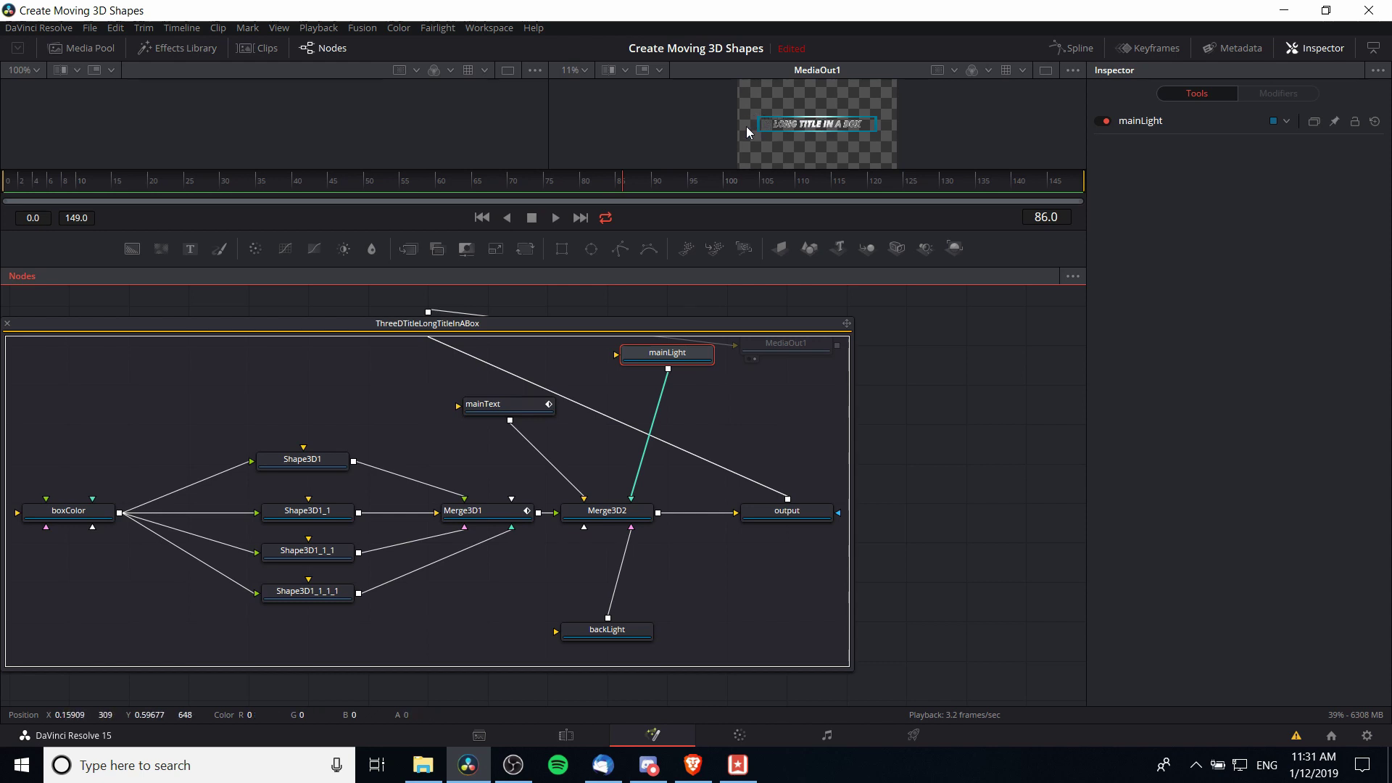
{"action": "scroll", "coordinate": [798, 427], "scroll_direction": "right", "scroll_amount": 2}
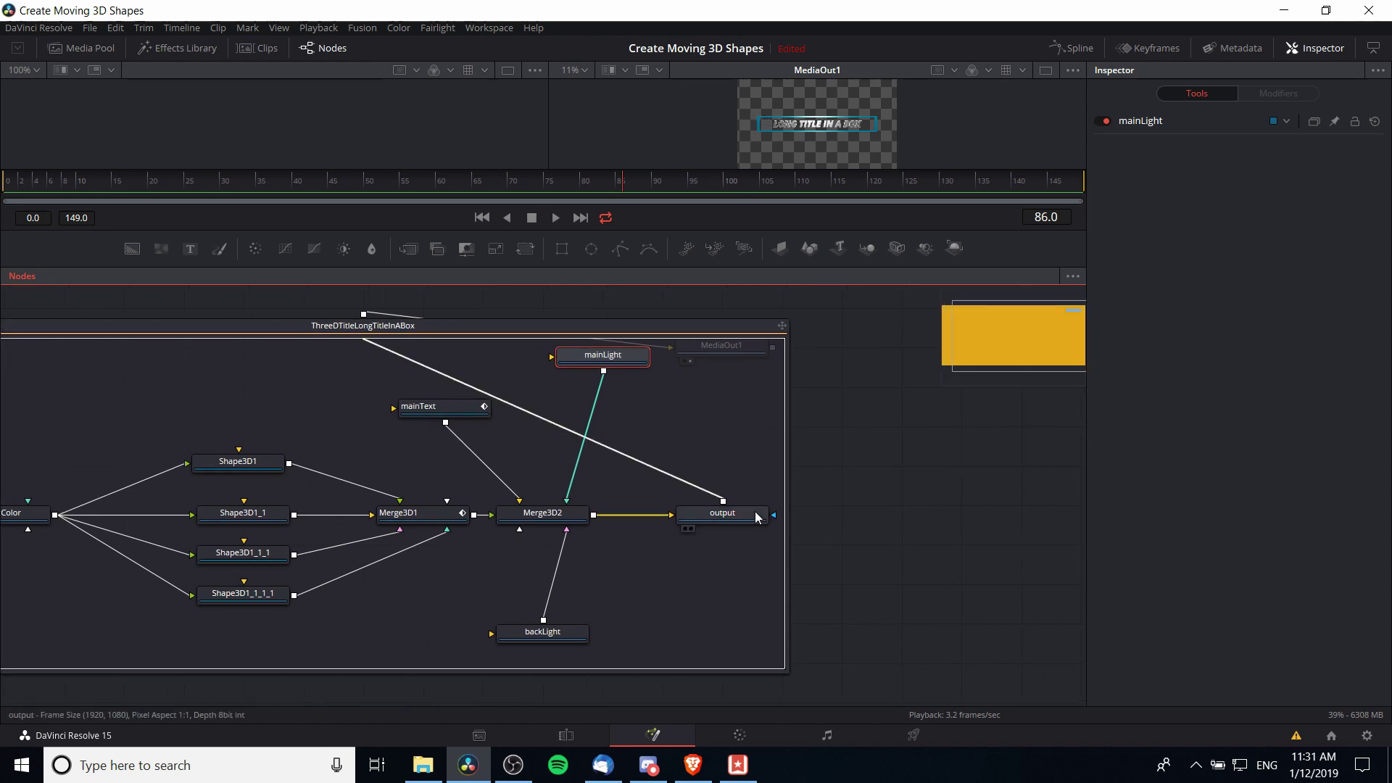
{"action": "scroll", "coordinate": [754, 487], "scroll_direction": "left", "scroll_amount": 4}
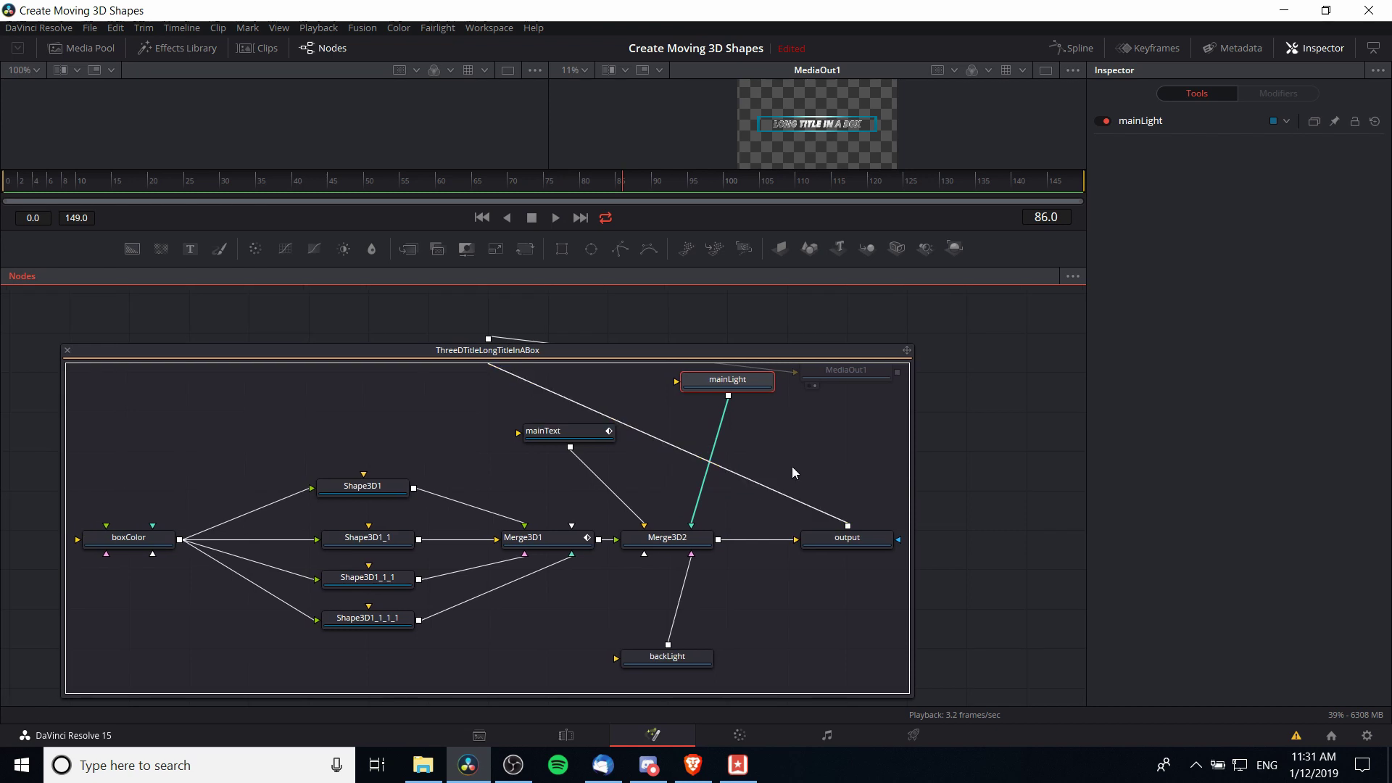